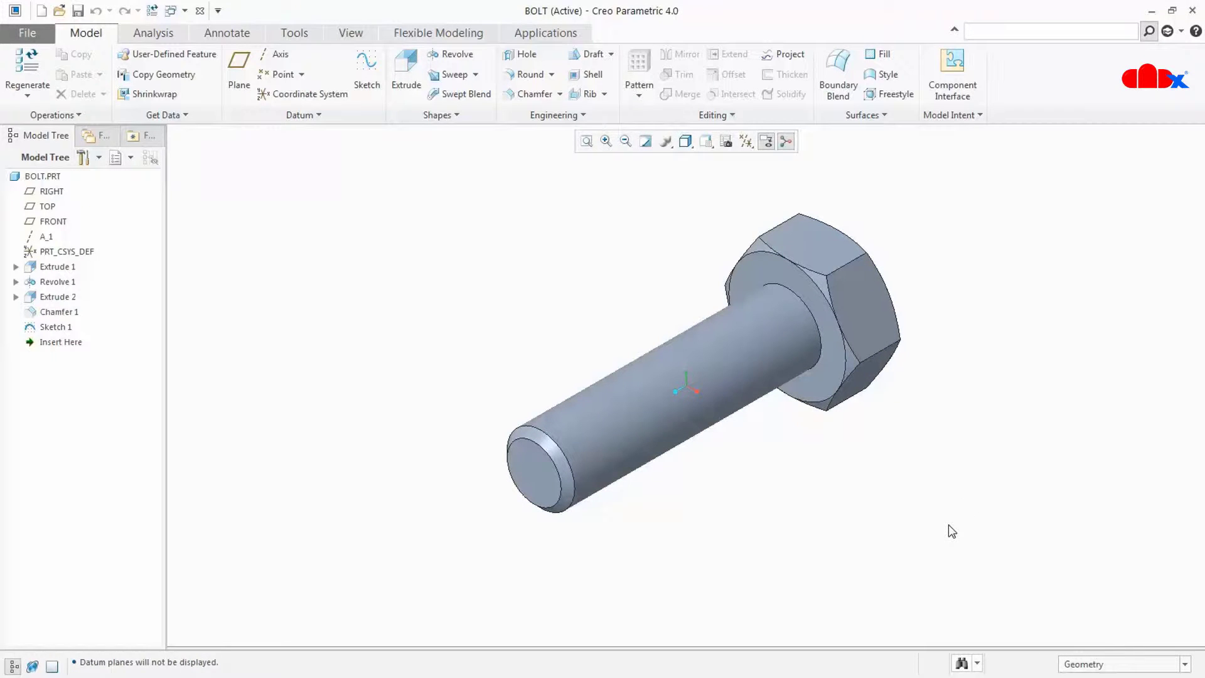
Toggle the datum display of the bolt on and back off
key("d")
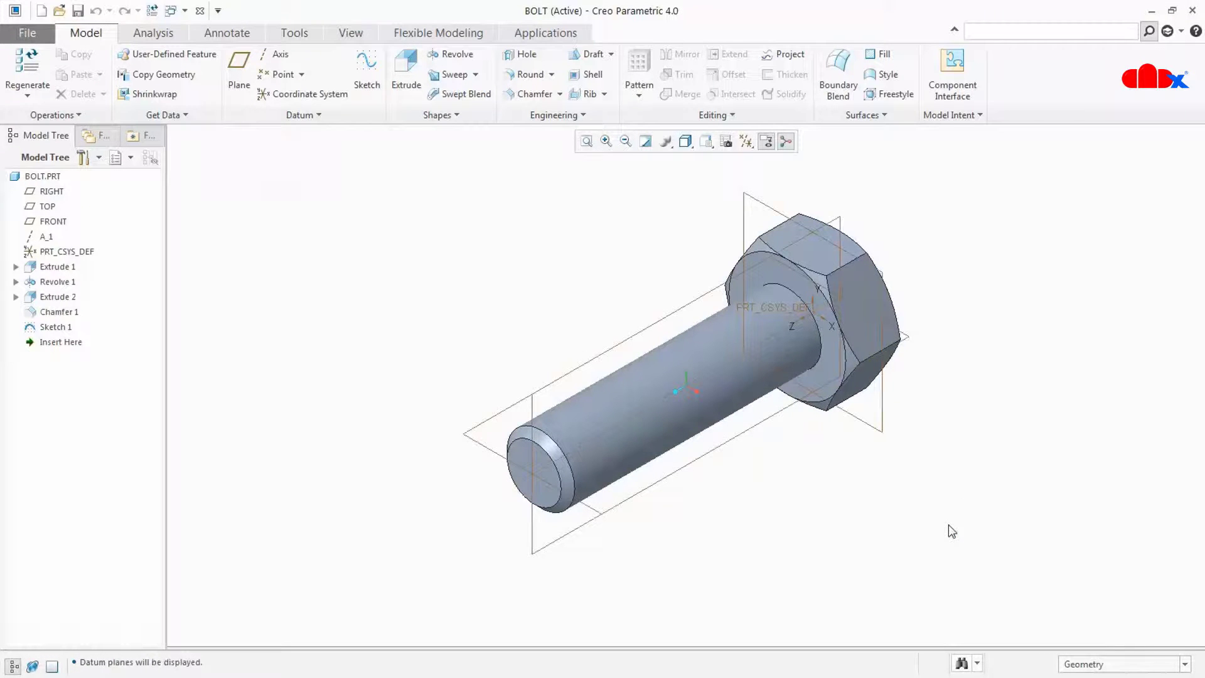
key("d")
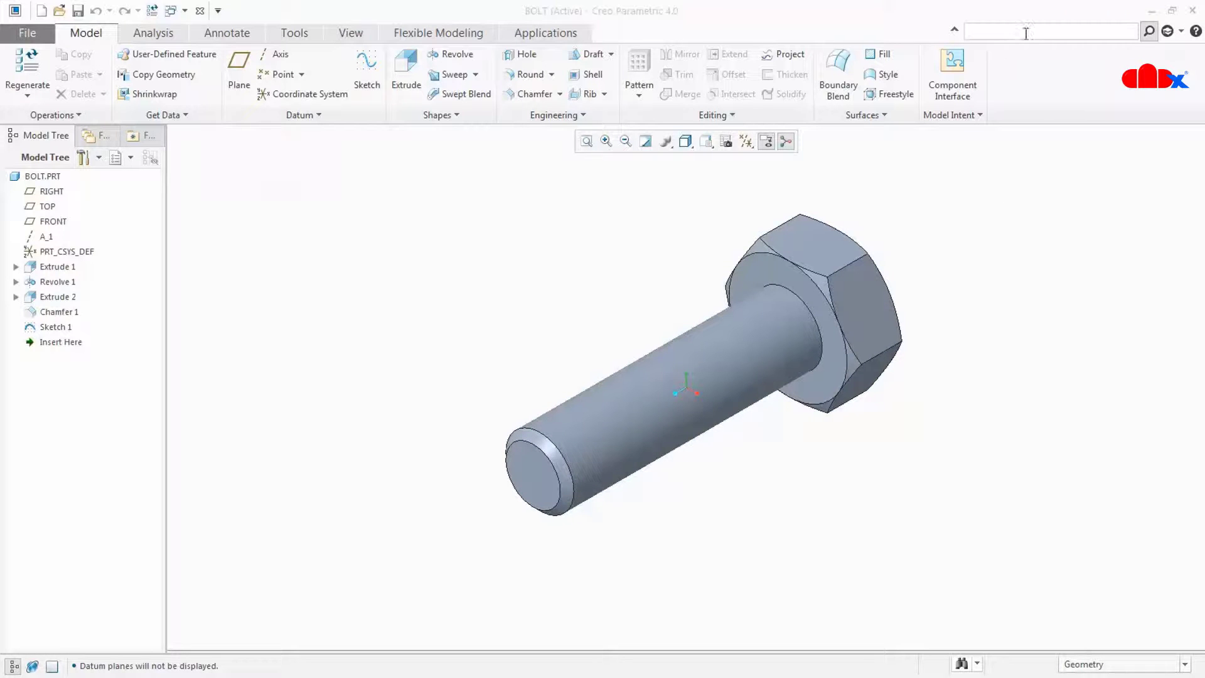
Open the Mapkeys list, examine the calculator and Sketch edit entries, and close the list
type("MAP")
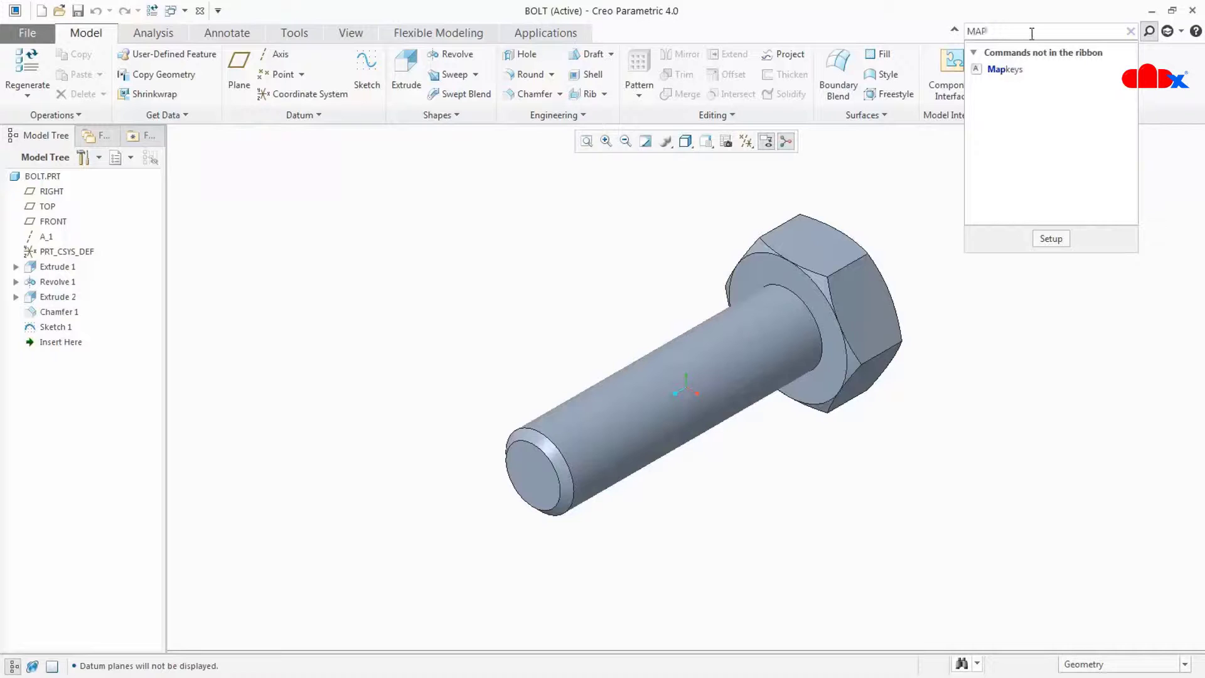
left_click(1008, 70)
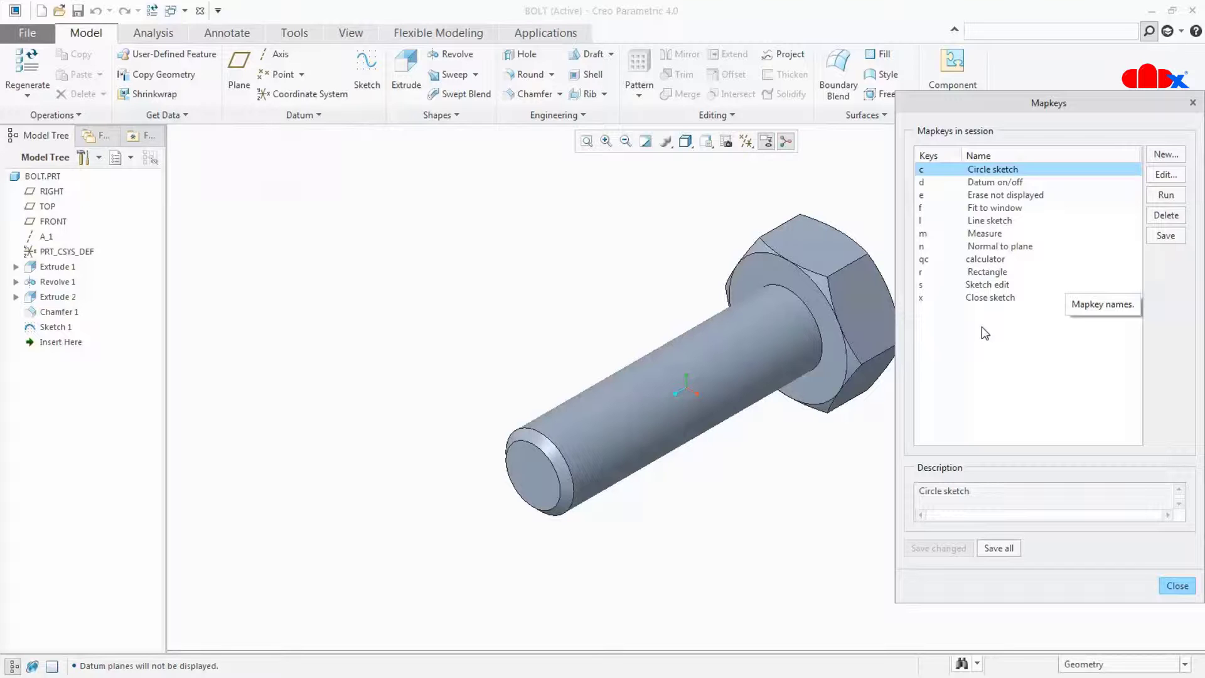
left_click(937, 261)
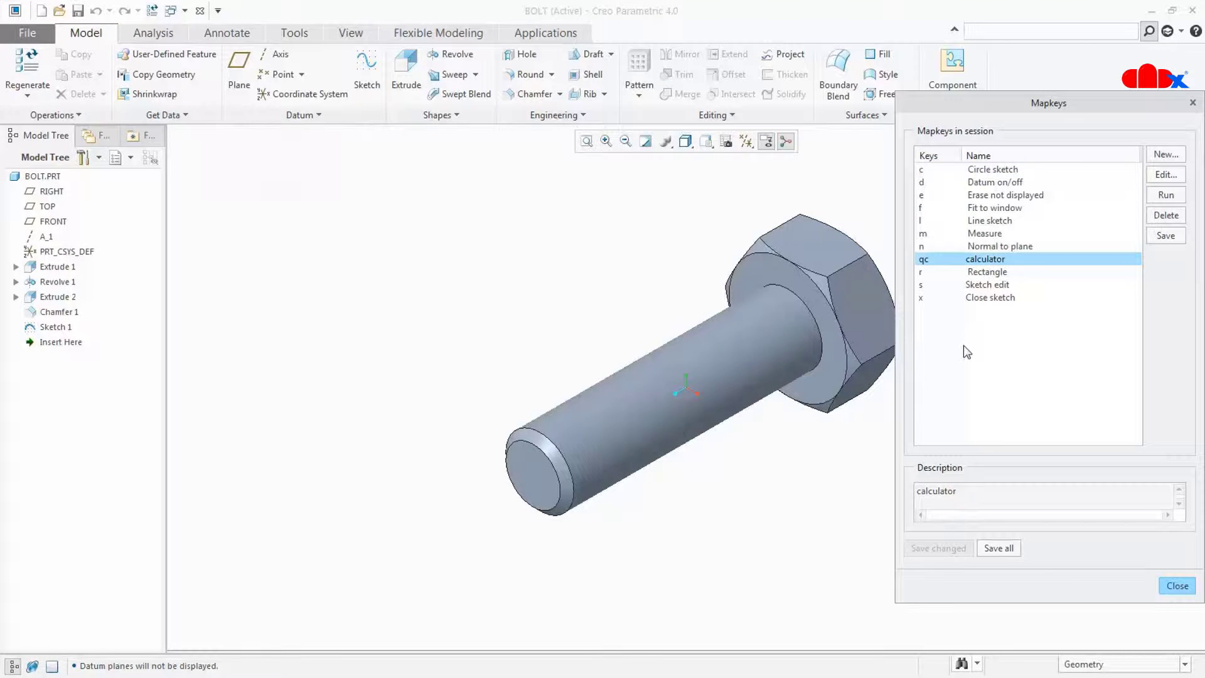
left_click(949, 290)
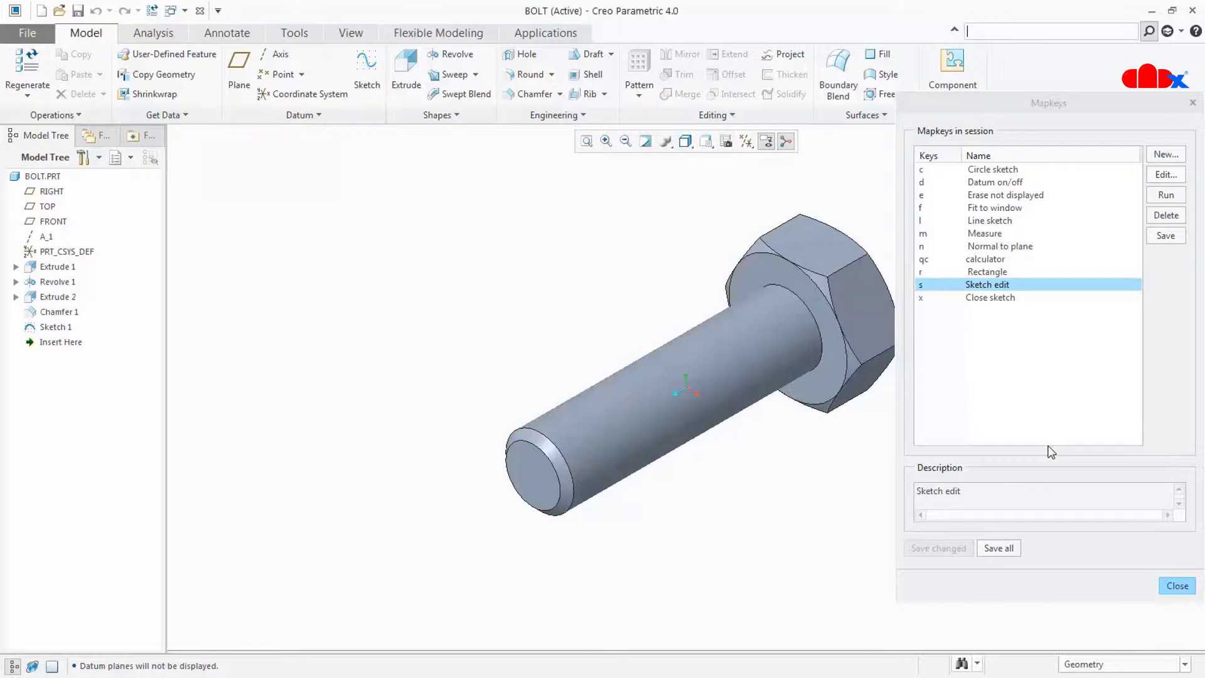
left_click(1043, 480)
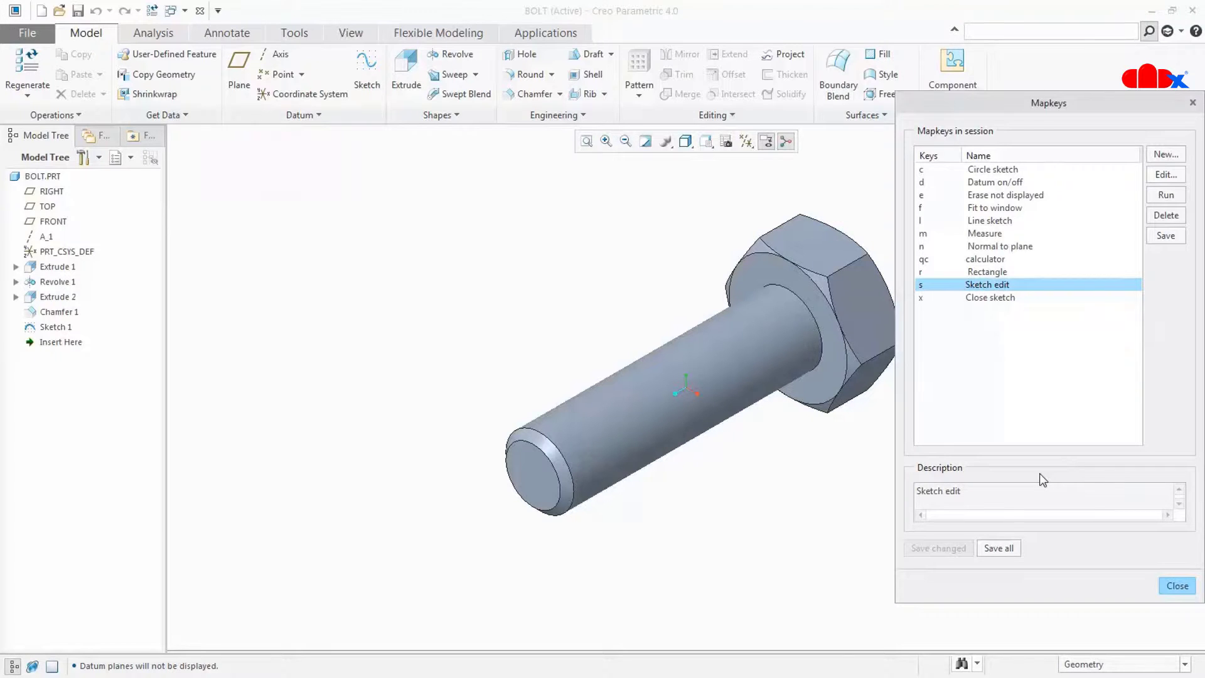
key("Escape")
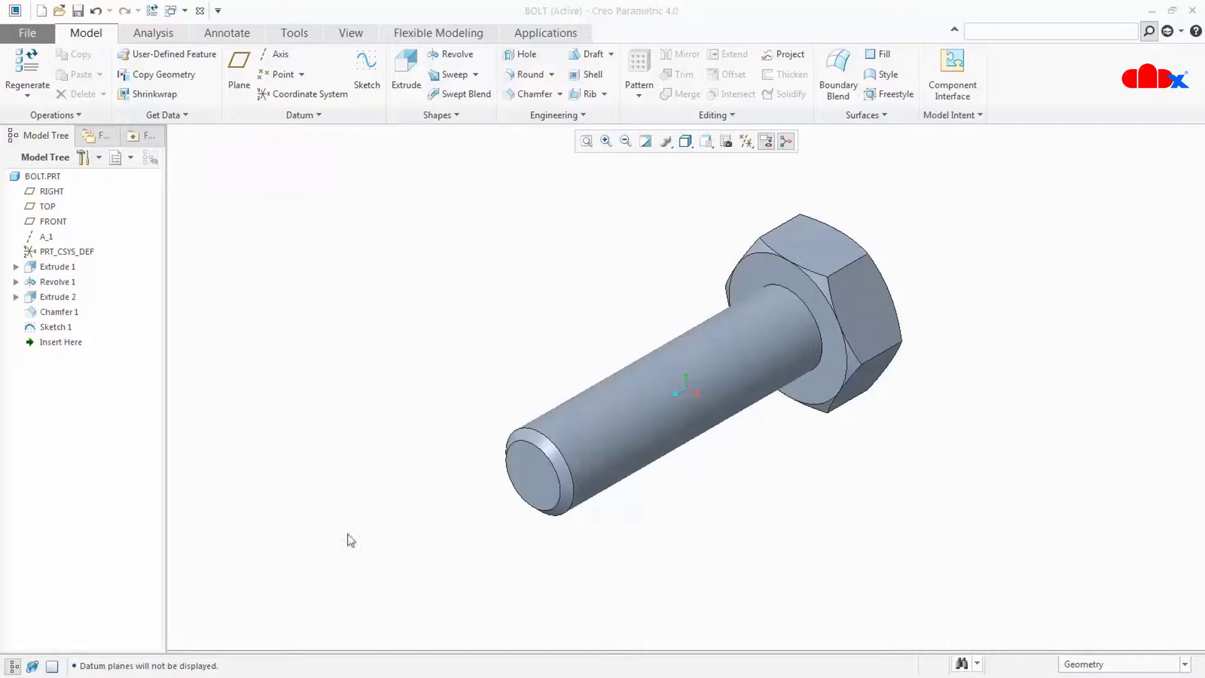
Edit the hexagon section of Extrude 1, set its circle dimension to 25, and accept the sketch and feature
left_click(61, 268)
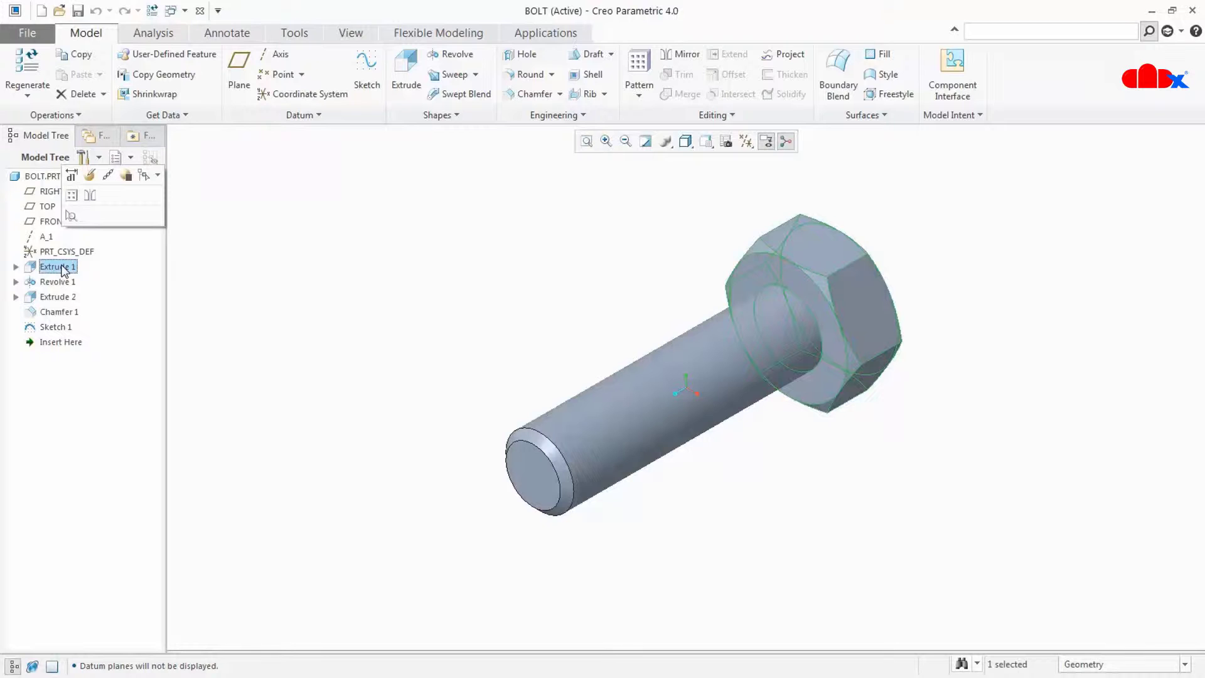
left_click(89, 176)
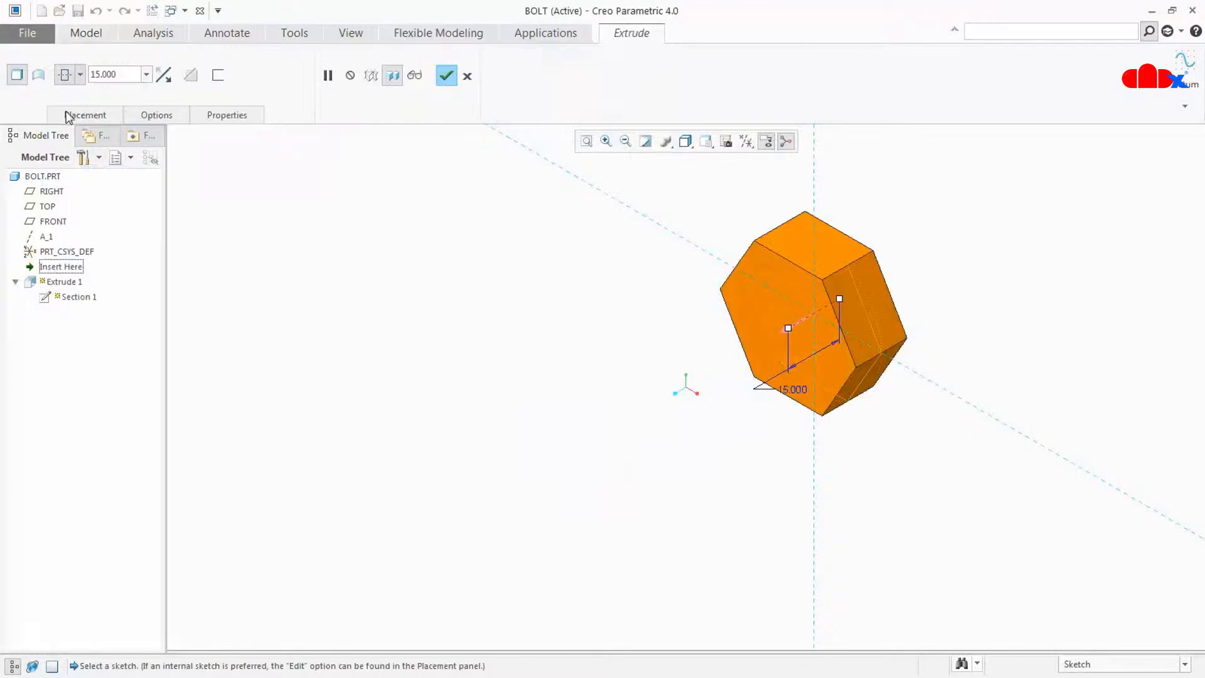
right_click(261, 231)
left_click(293, 246)
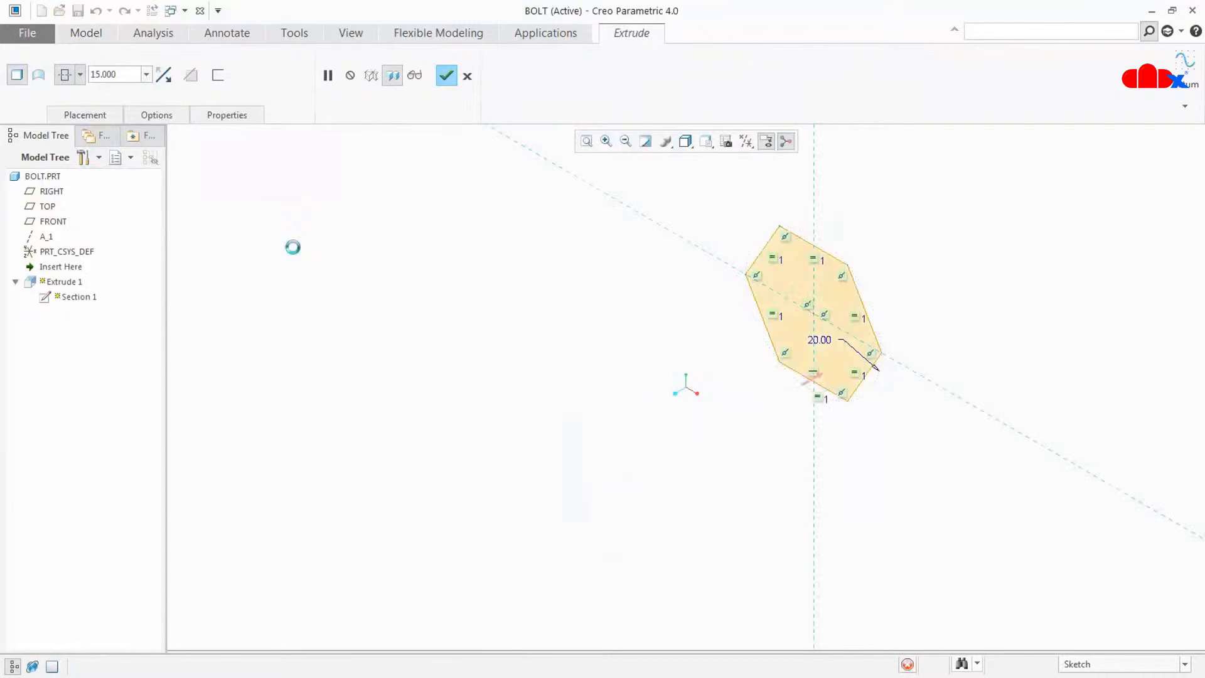
left_click(726, 141)
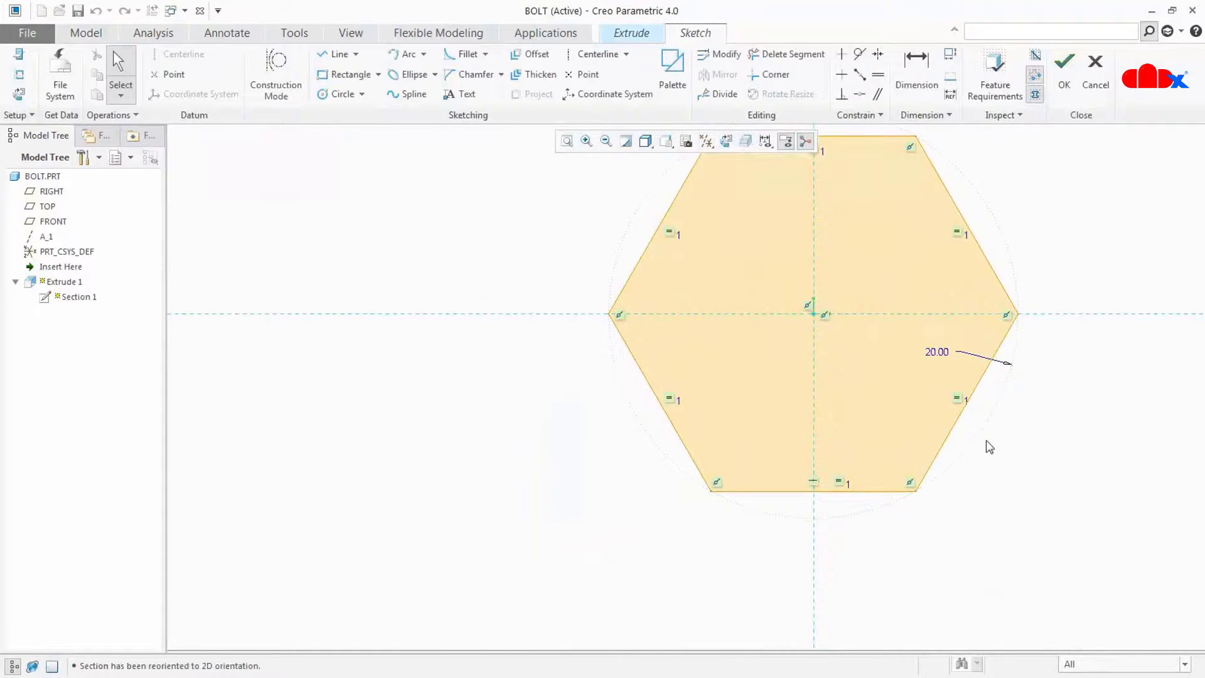
double_click(938, 353)
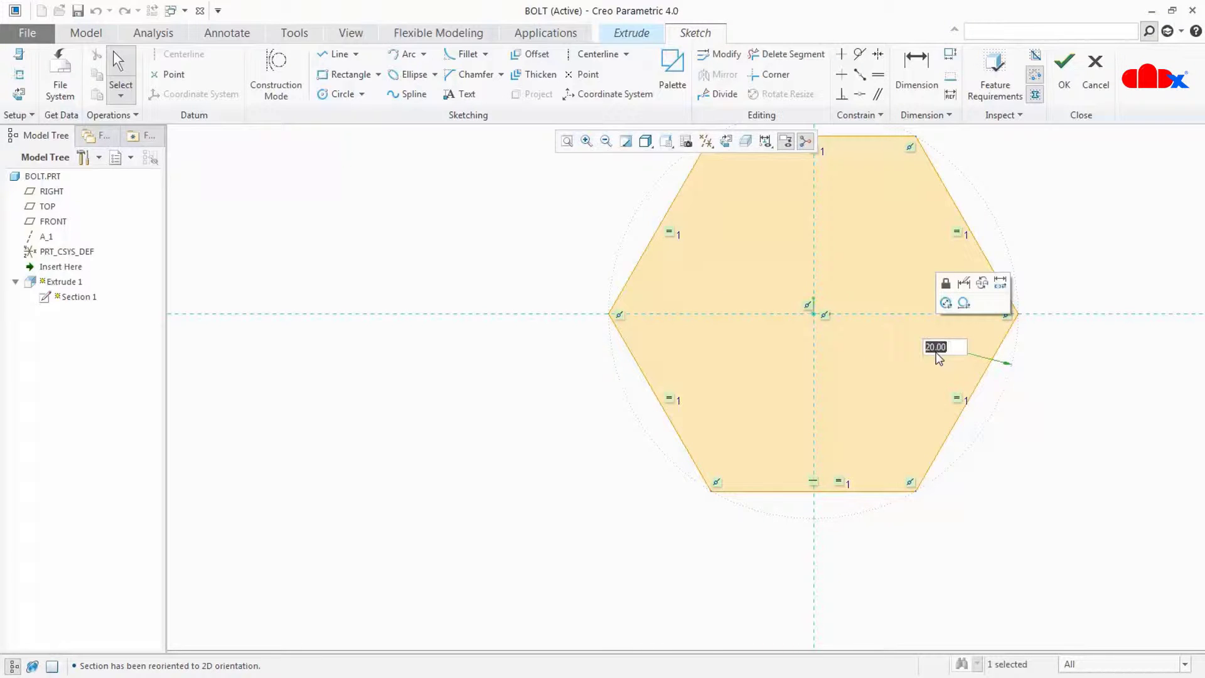
type("25")
key("Return")
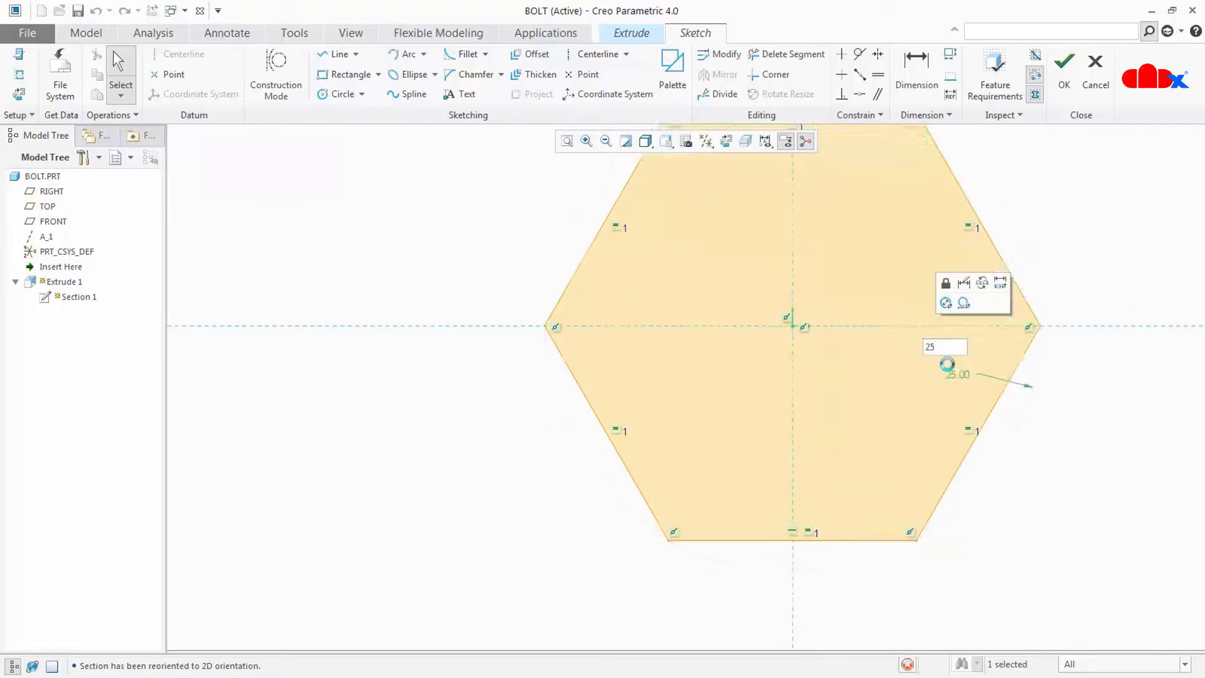
left_click(1064, 74)
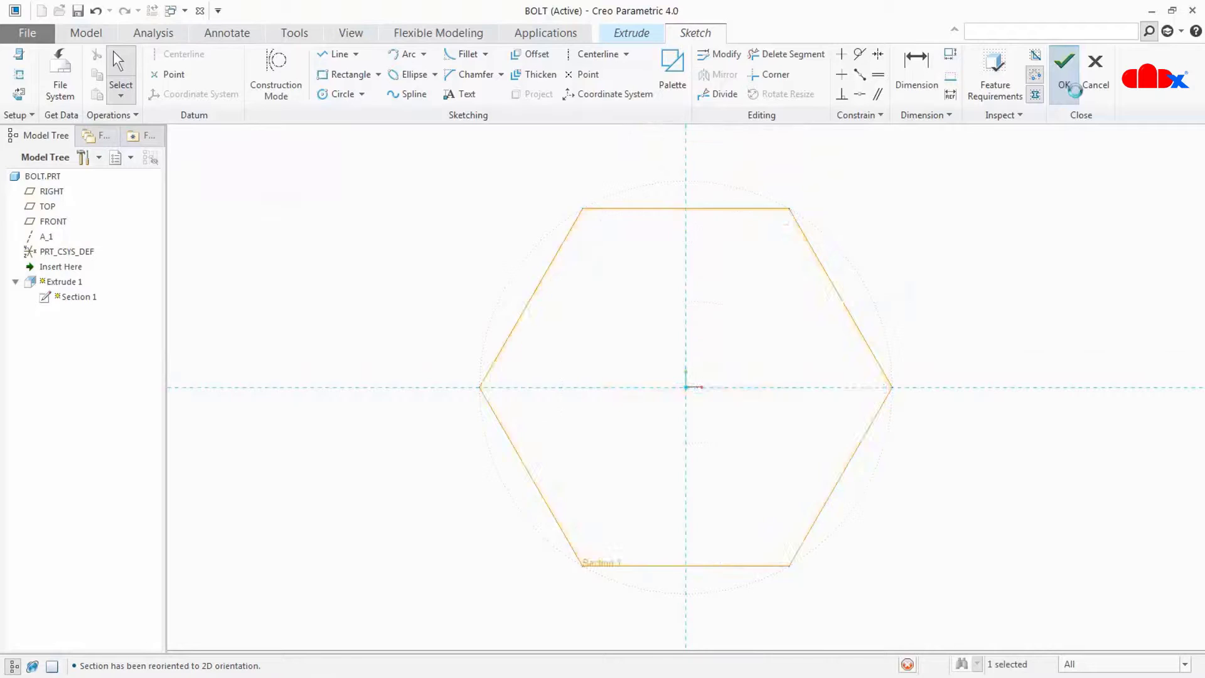
left_click(445, 76)
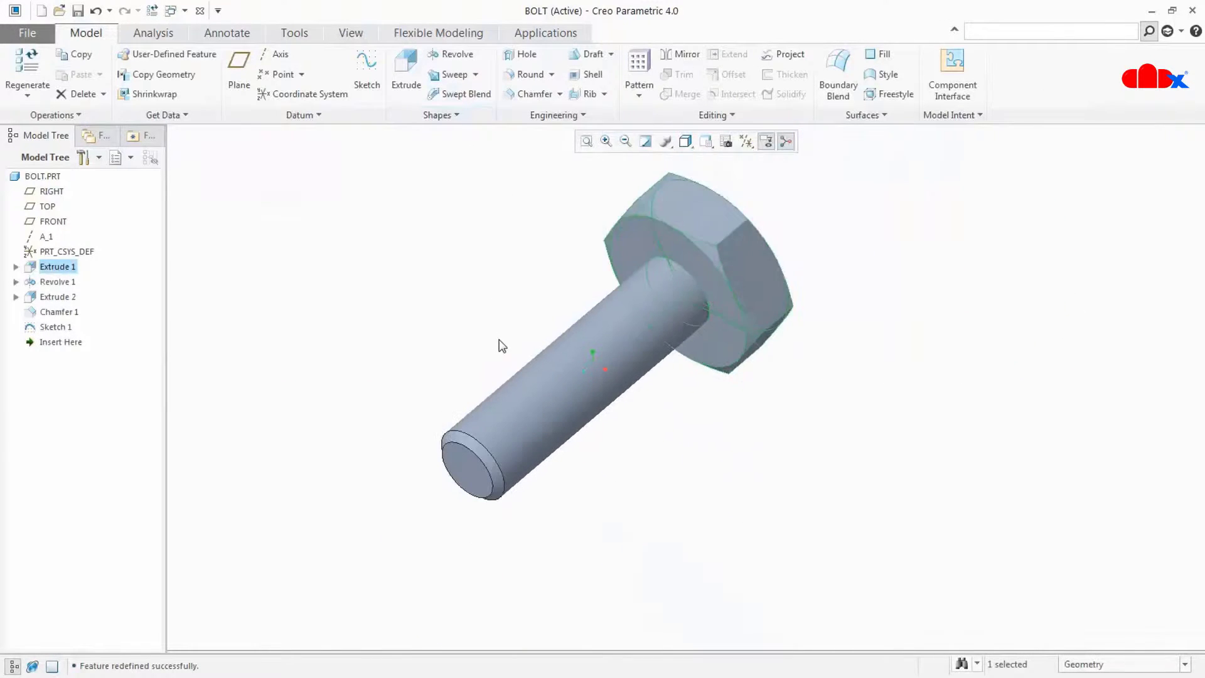
left_click(509, 248)
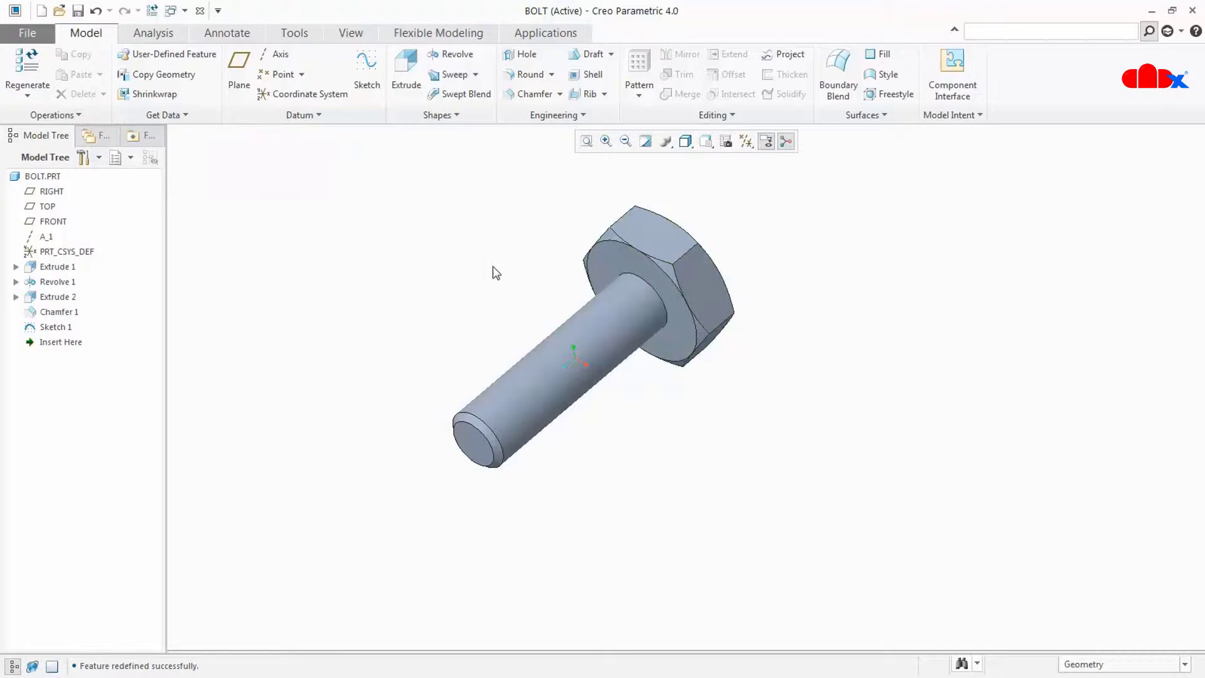
Reopen the section of Extrude 1, set the hexagon's circle dimension to 20, and accept the sketch and feature
left_click(63, 269)
double_click(63, 269)
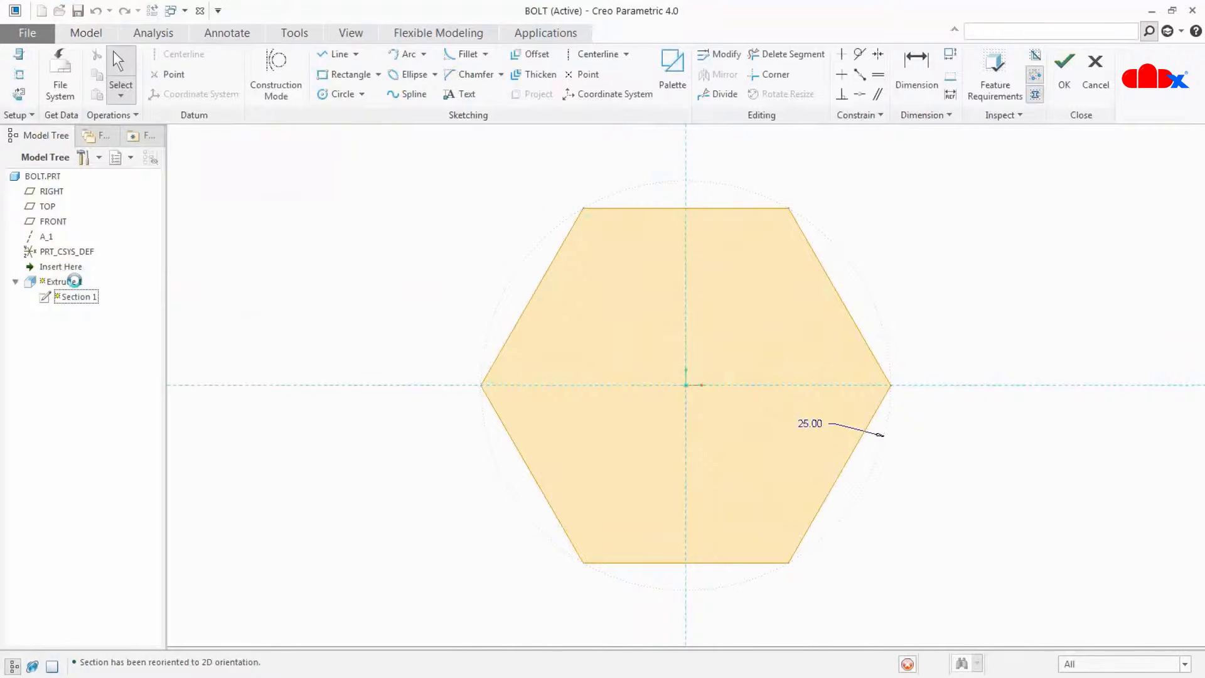
double_click(816, 426)
type("20")
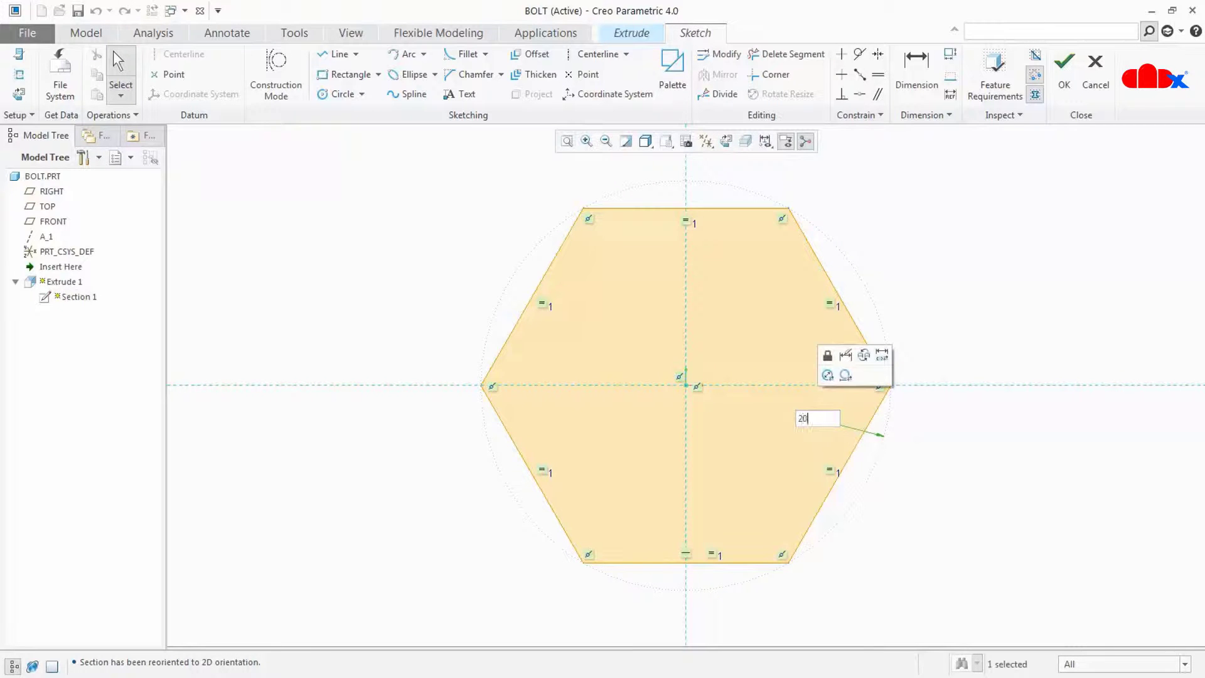
key("Return")
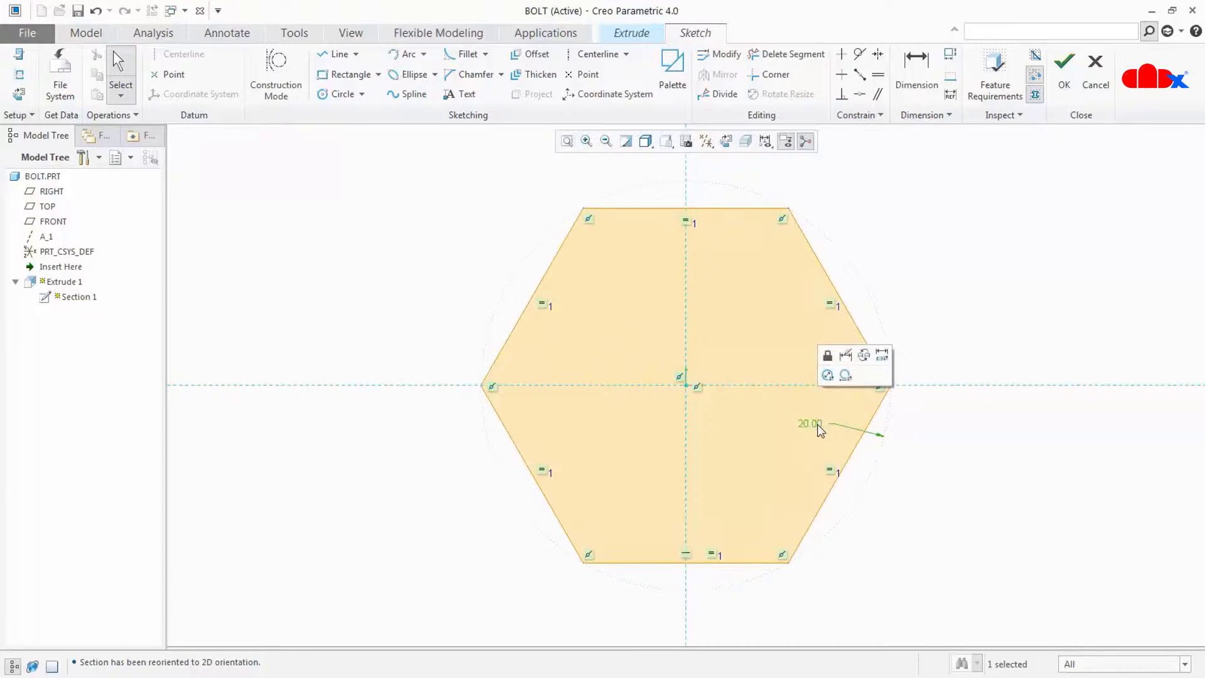
middle_click(818, 431)
middle_click(820, 431)
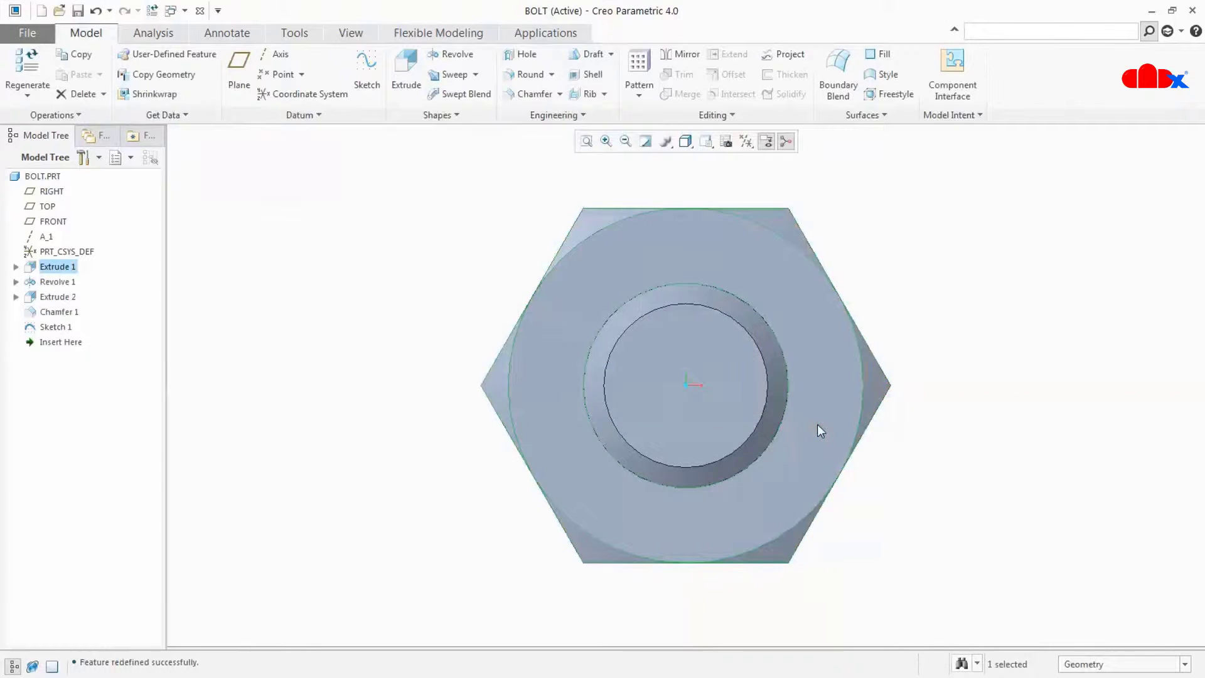
key("ctrl+d")
left_click(884, 533)
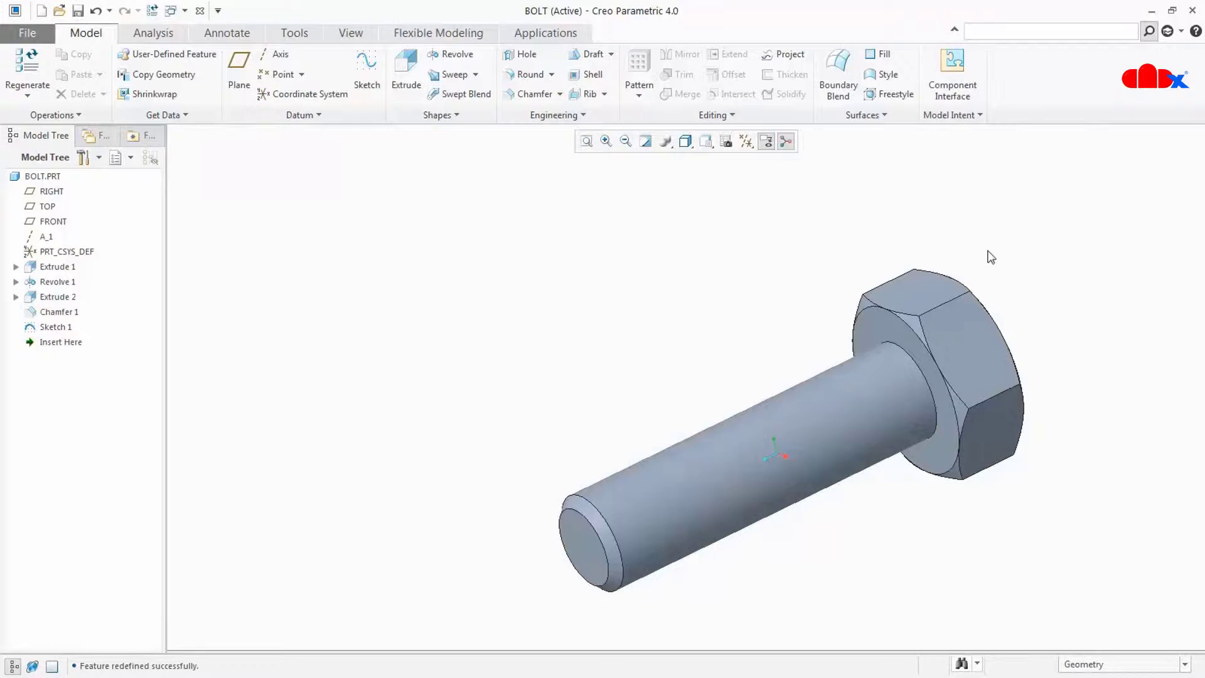
Toggle the datum display on and off, and open and close the Measure Summary tool
key("ctrl+alt+p")
key("ctrl+alt+p")
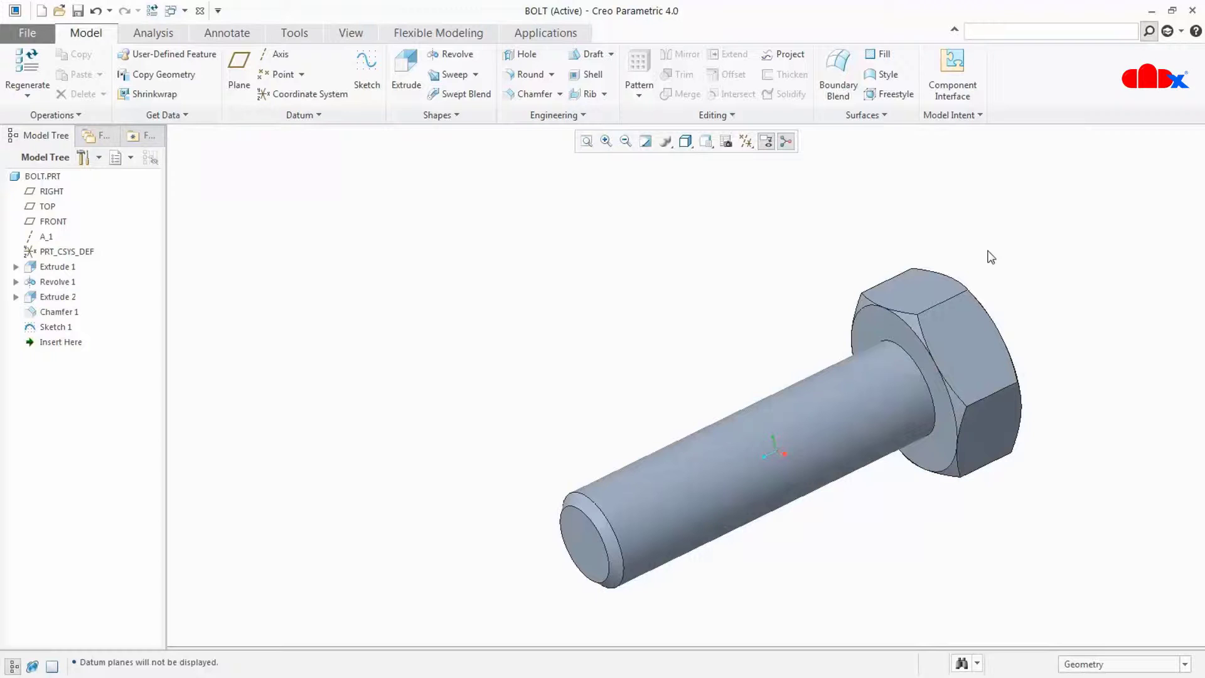
key("m")
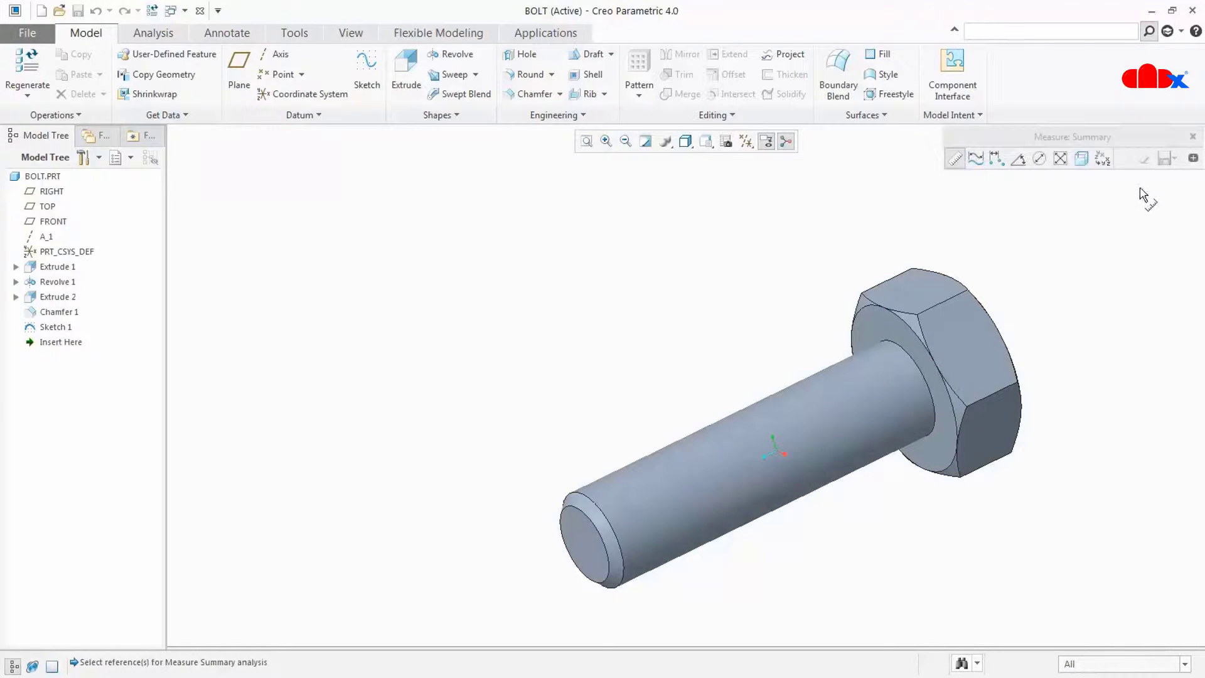
left_click(1193, 136)
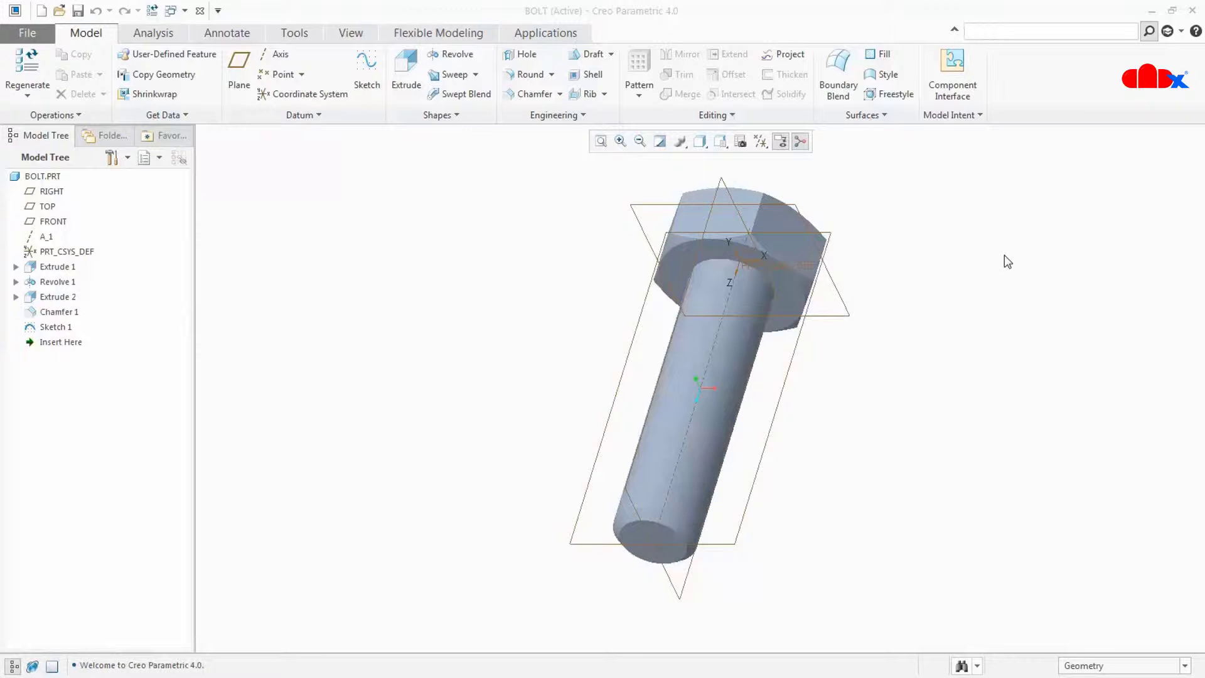
Open the Mapkeys dialog to check which mapkeys exist in the session, and close it
left_click(1032, 41)
type("MAP")
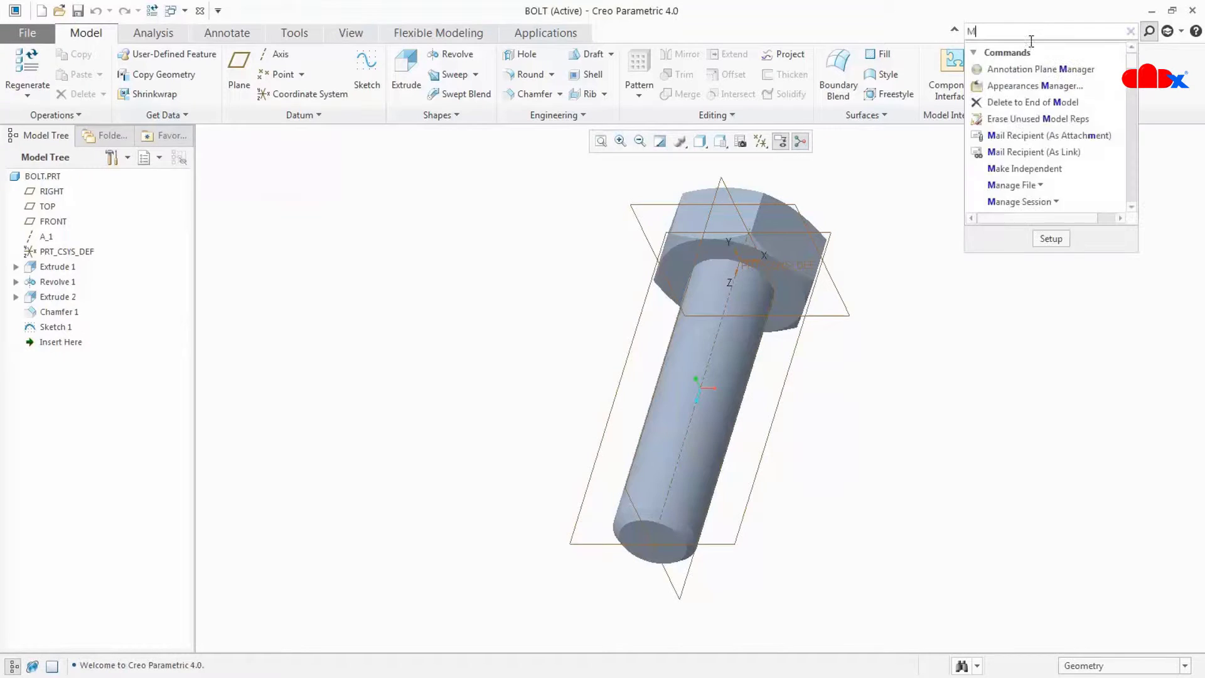
left_click(1006, 69)
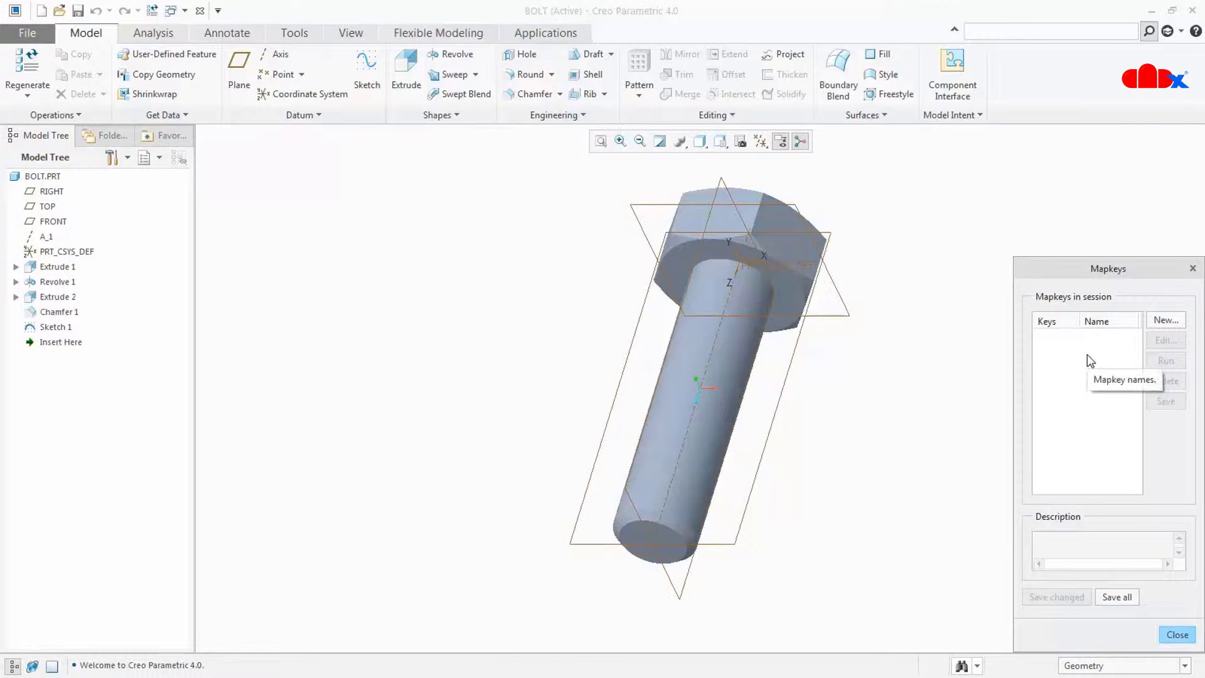
left_click(1178, 635)
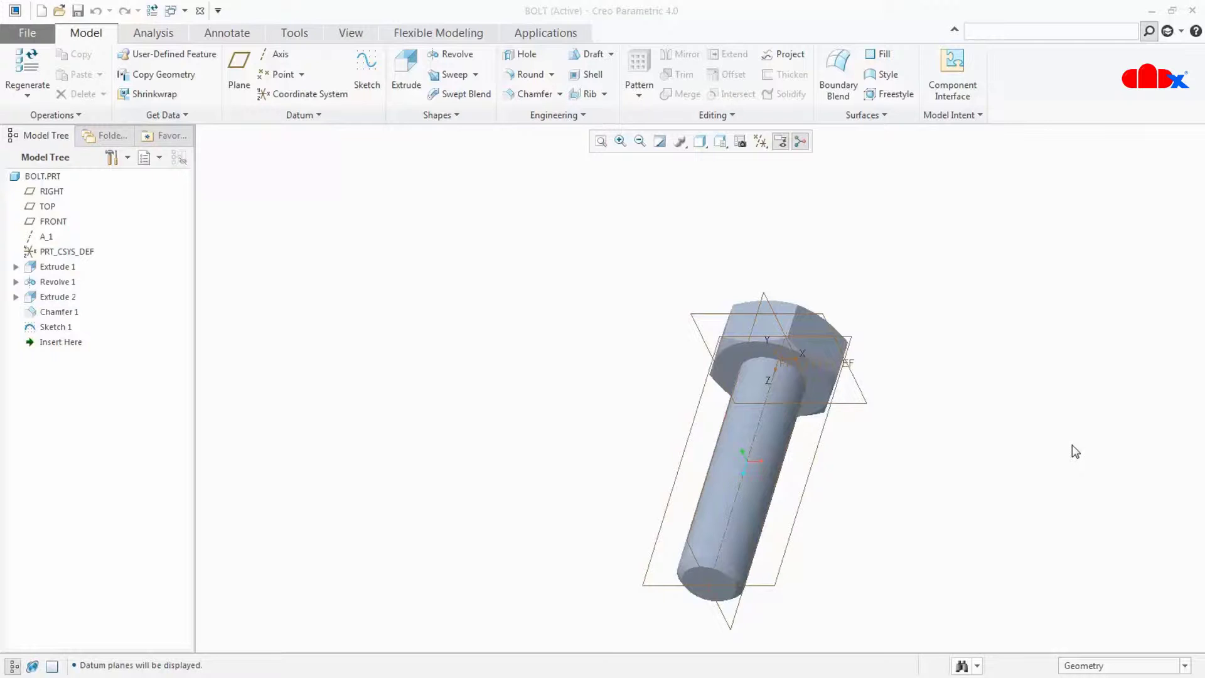
Turn off the display of all datum types: axes, points, coordinate systems and planes
left_click(760, 141)
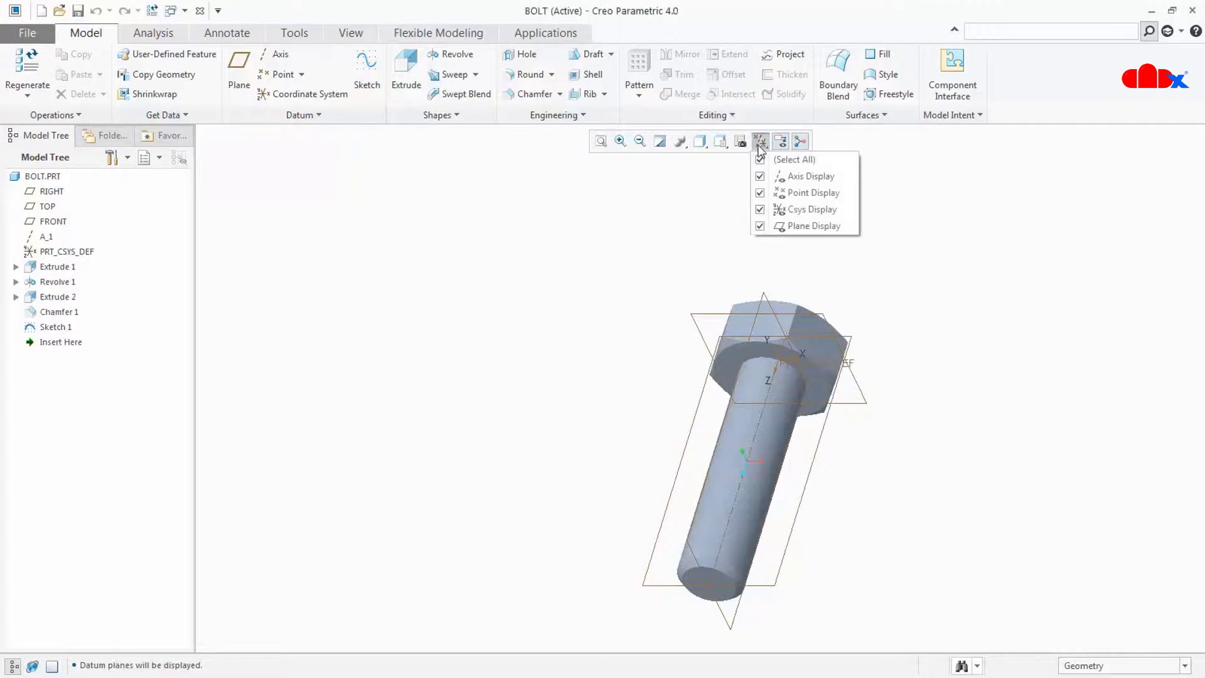
left_click(761, 160)
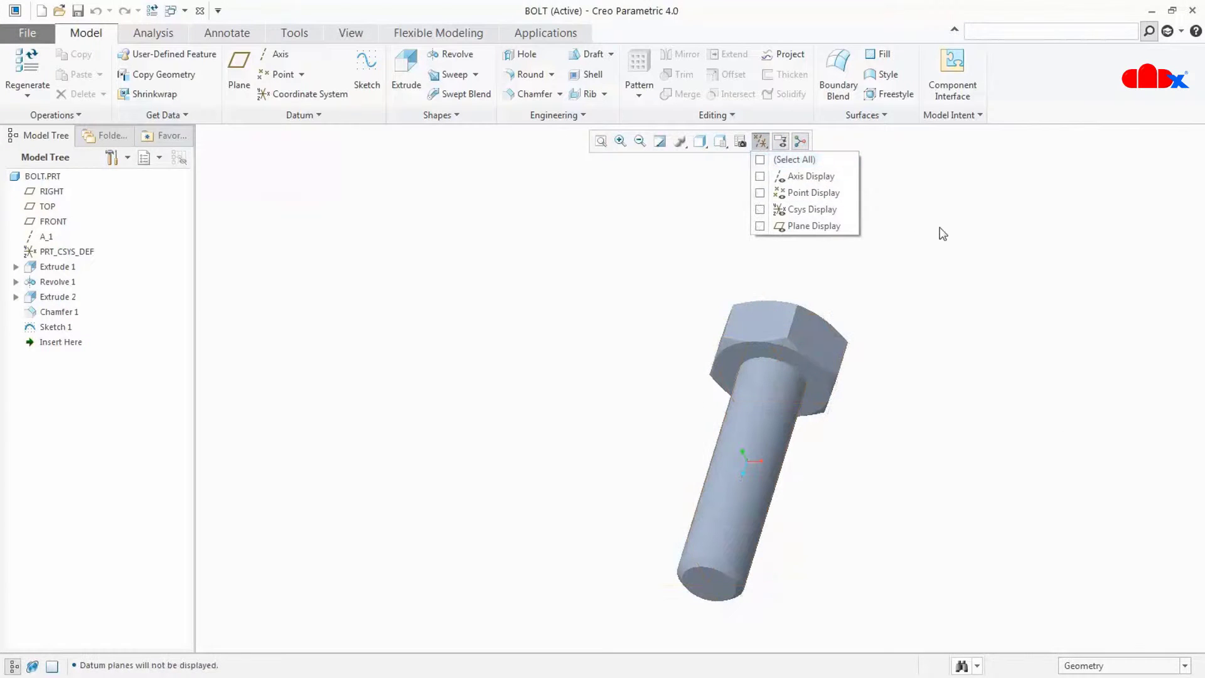
Create a new mapkey with keyboard shortcut d, named "datum on/off", and start recording it with the Record keyboard input option
left_click(1040, 34)
type("map")
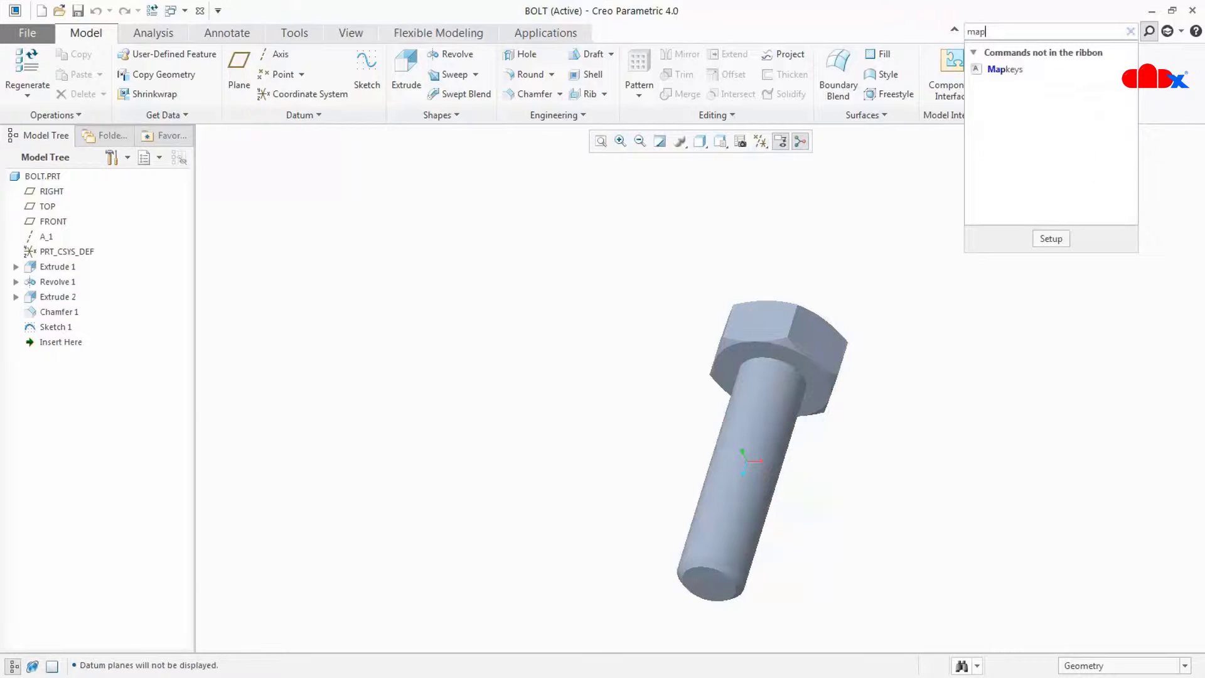
left_click(1013, 71)
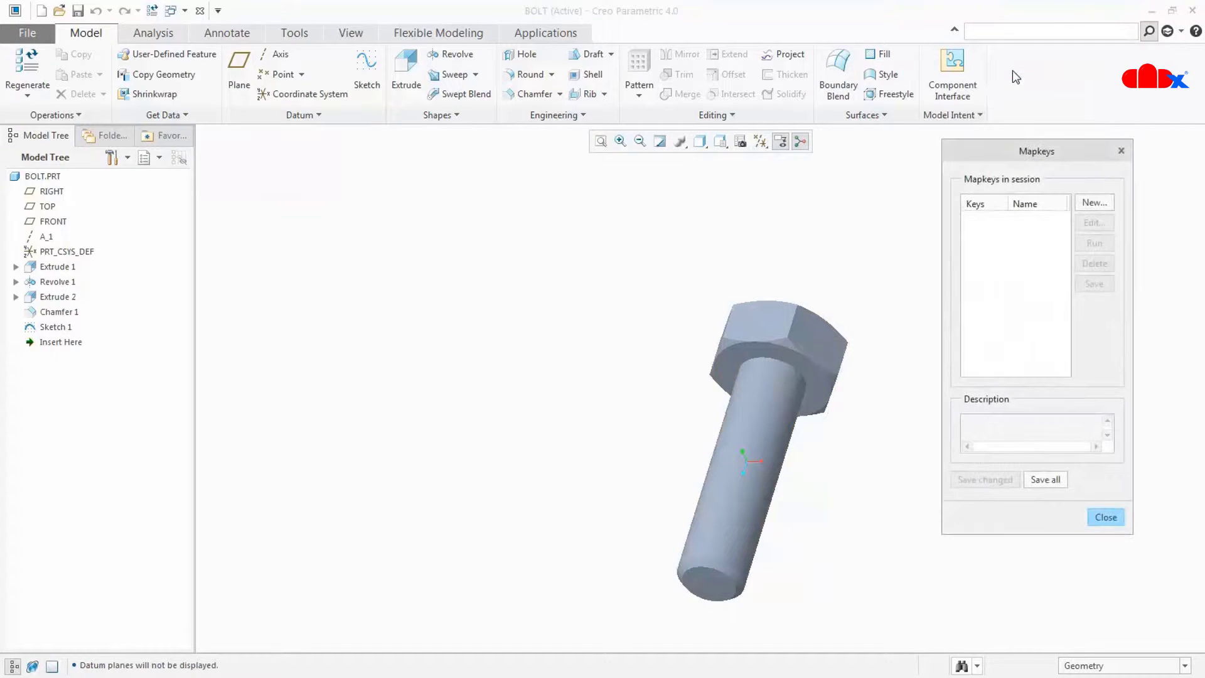
left_click(1095, 203)
type("d")
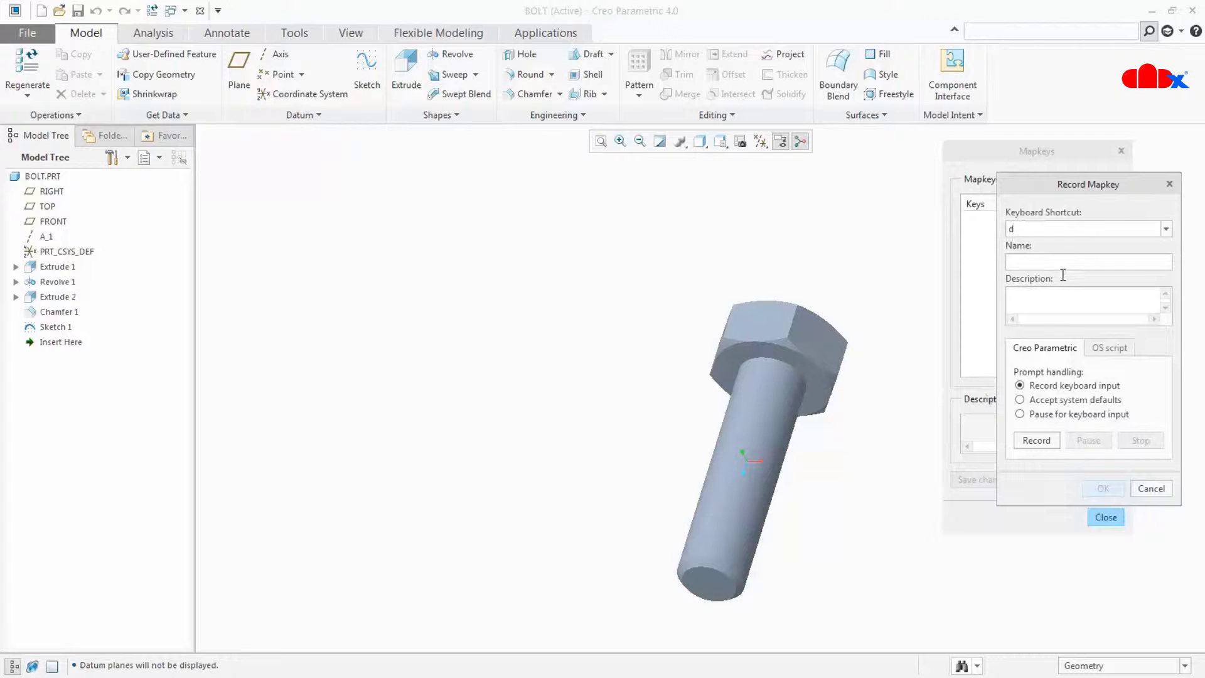
type("datum on/off")
left_click(1037, 441)
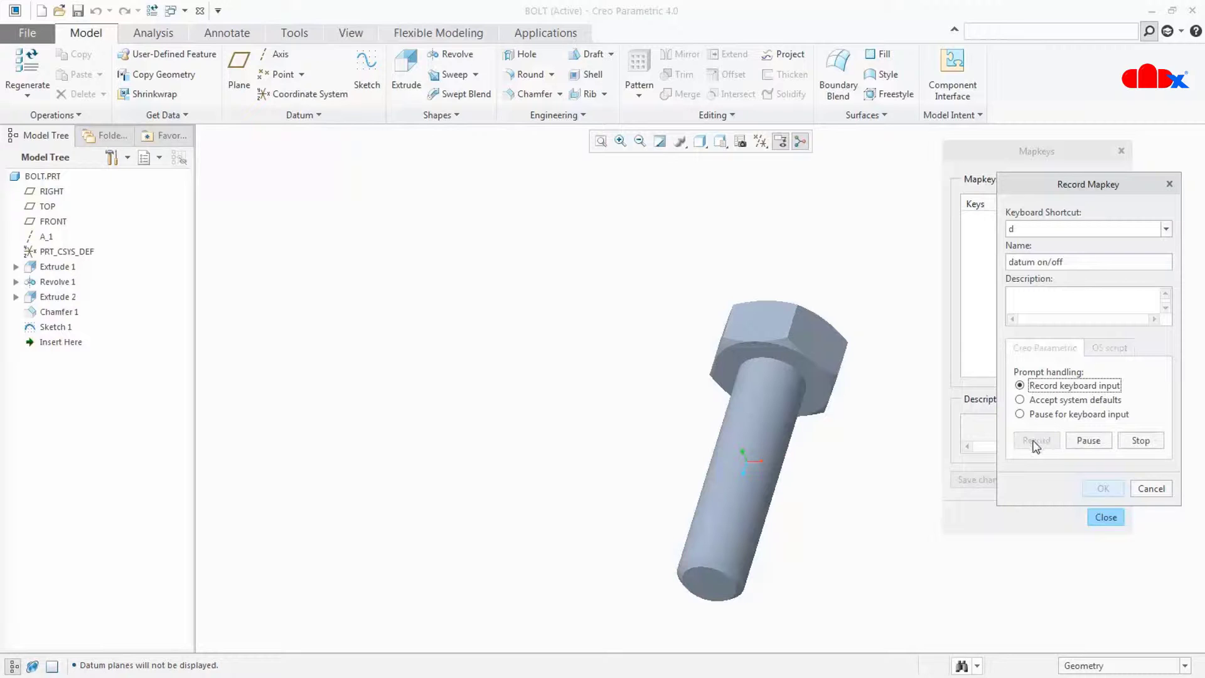
Record switching the axis and plane display in the mapkey, stop the recording and save the mapkey
left_click(761, 143)
left_click(761, 177)
left_click(762, 227)
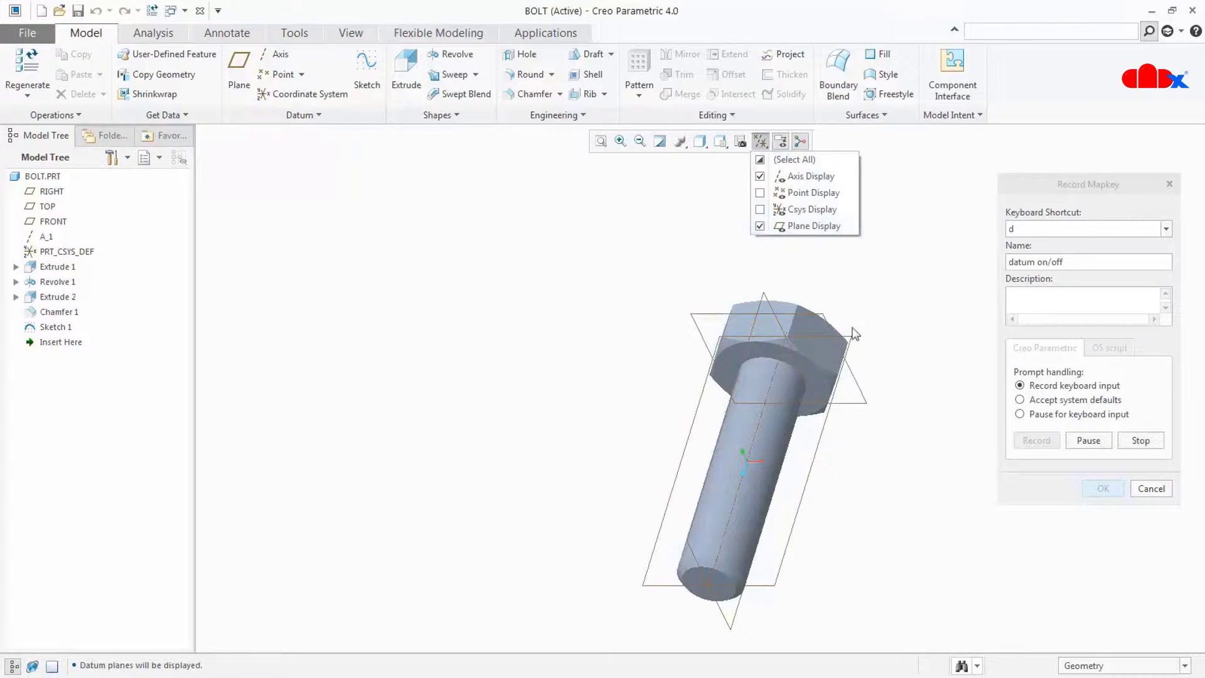
left_click(1140, 441)
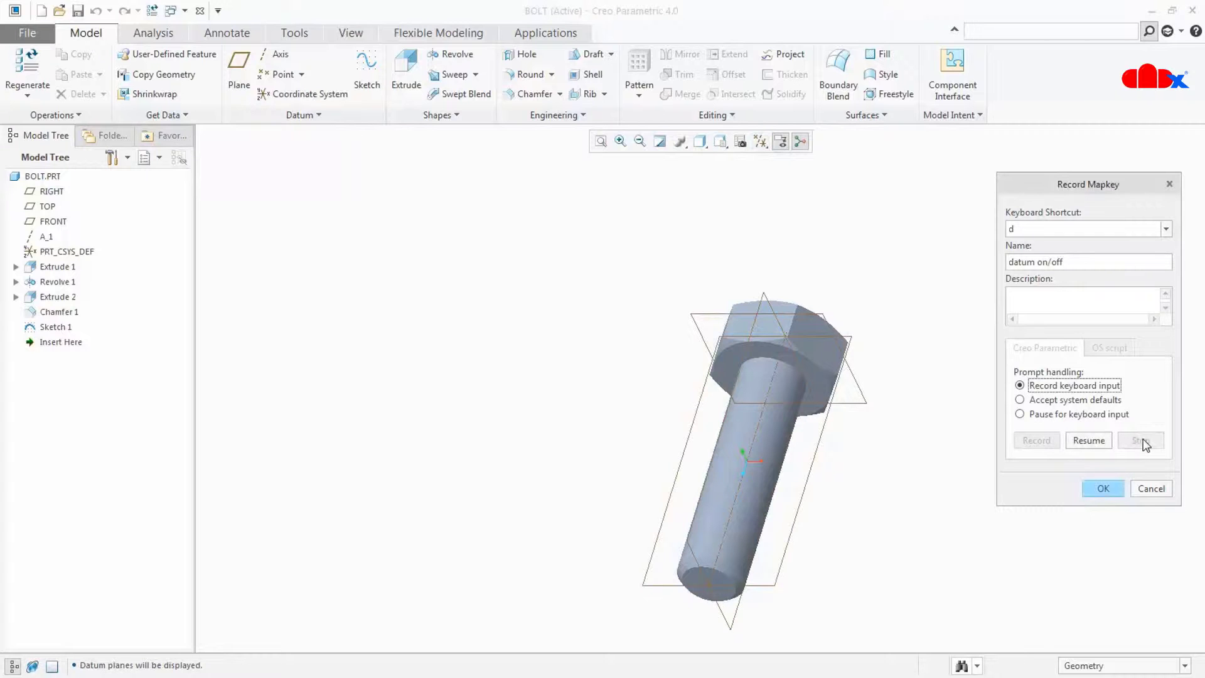
left_click(1102, 489)
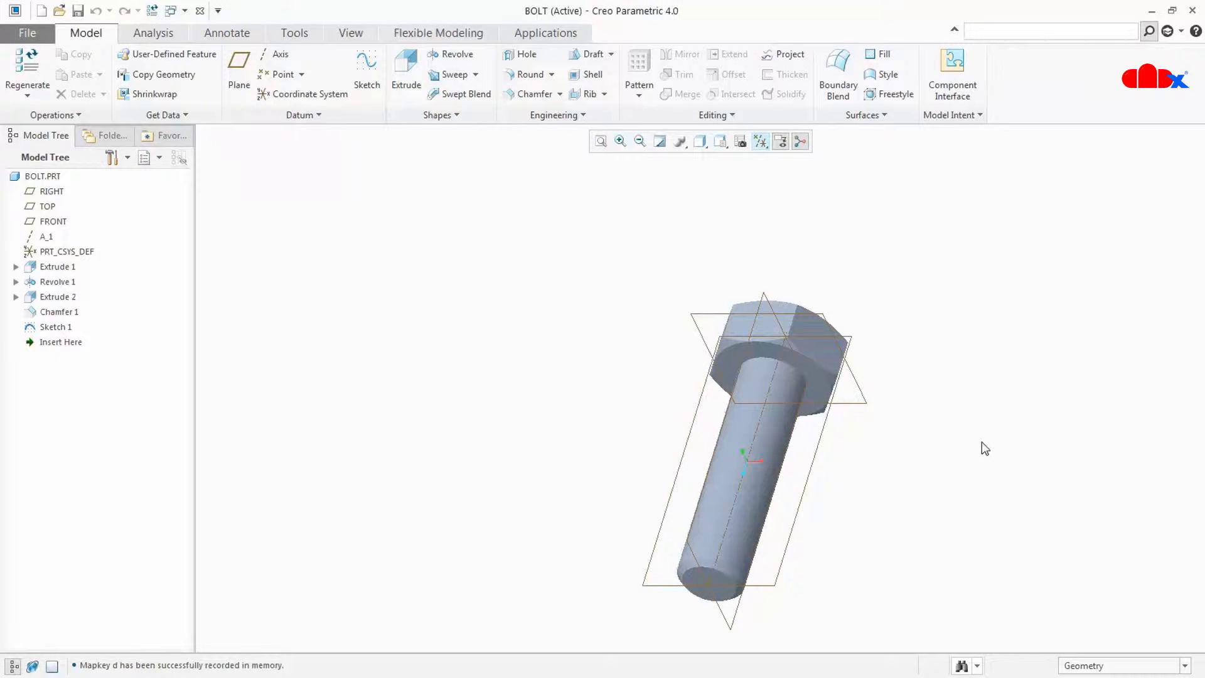
Run mapkey d repeatedly on the bolt part to test toggling the datum axes and planes
key("d")
key("d")
key("d")
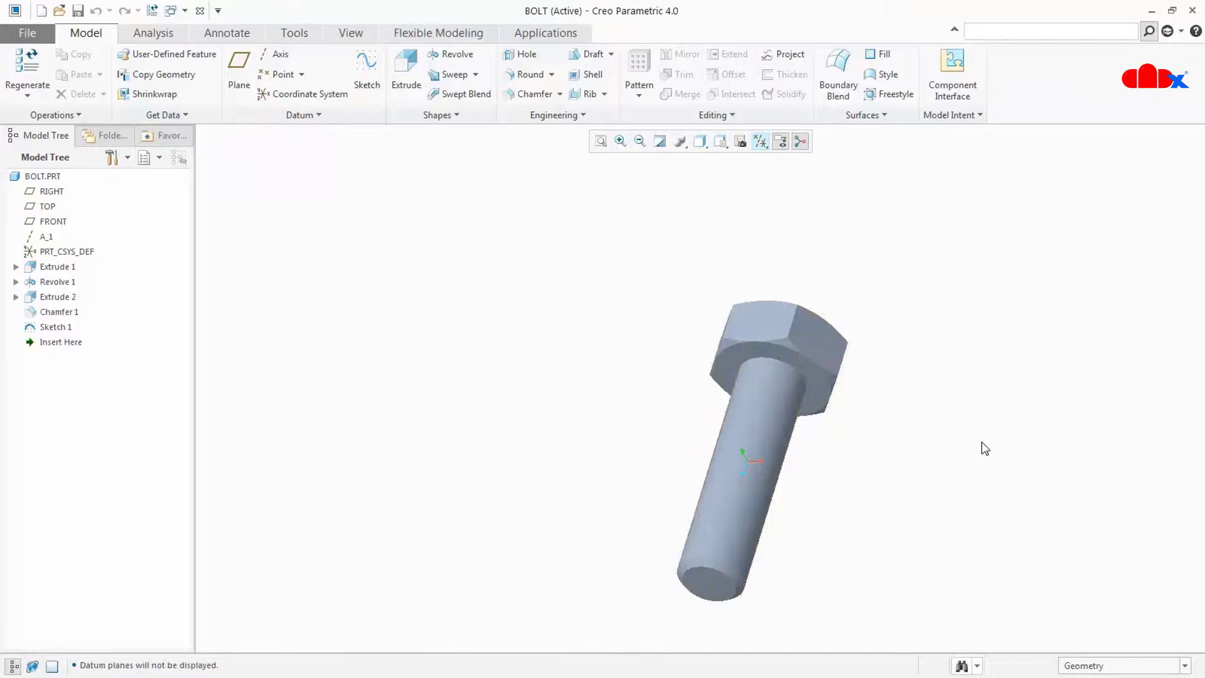
key("d")
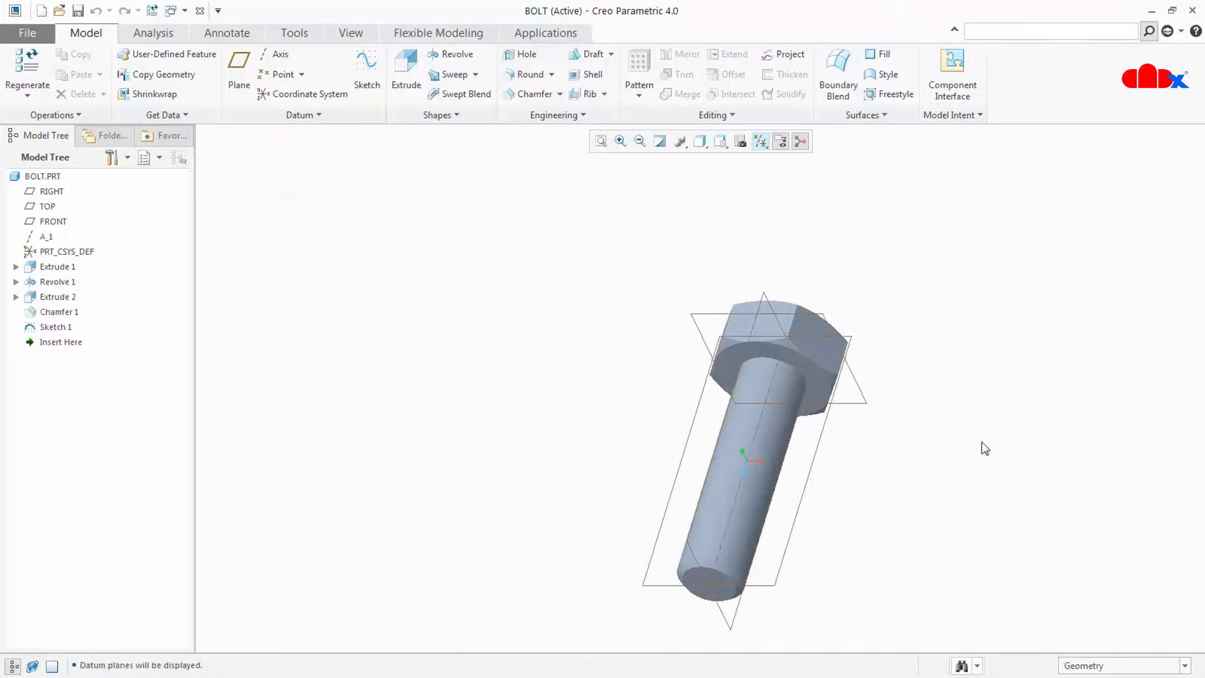
Switch to the drawing DRW0002 and run mapkey d there to test the datum display
left_click(184, 11)
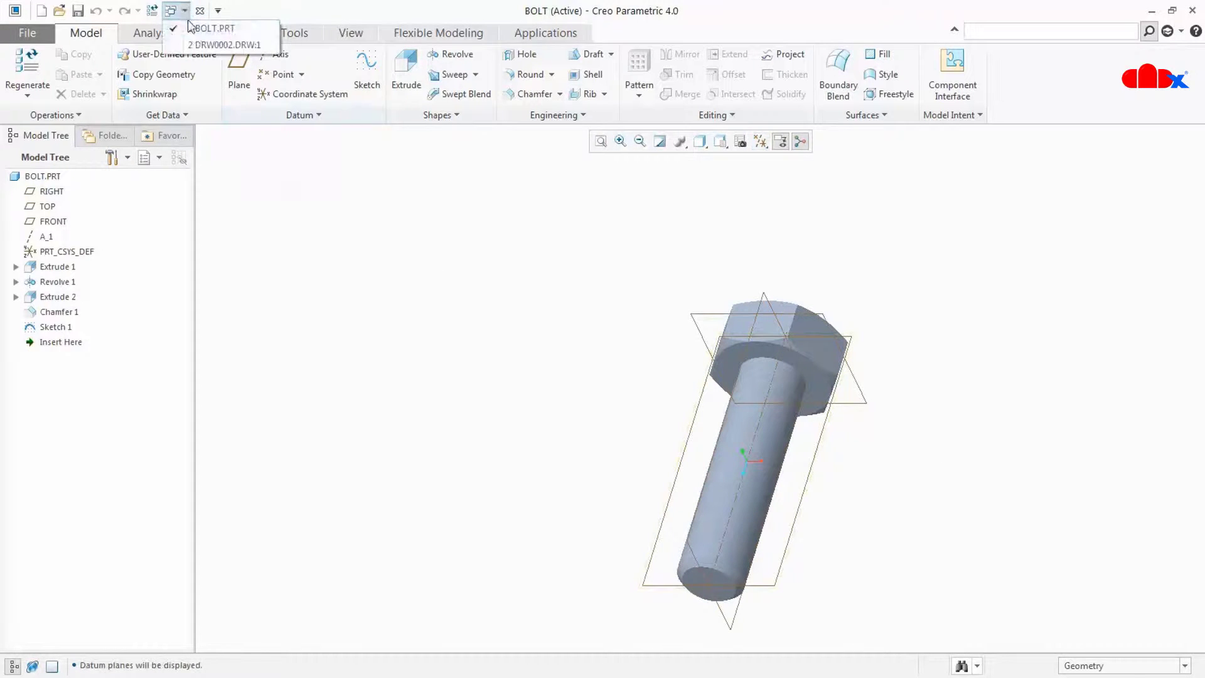
left_click(207, 44)
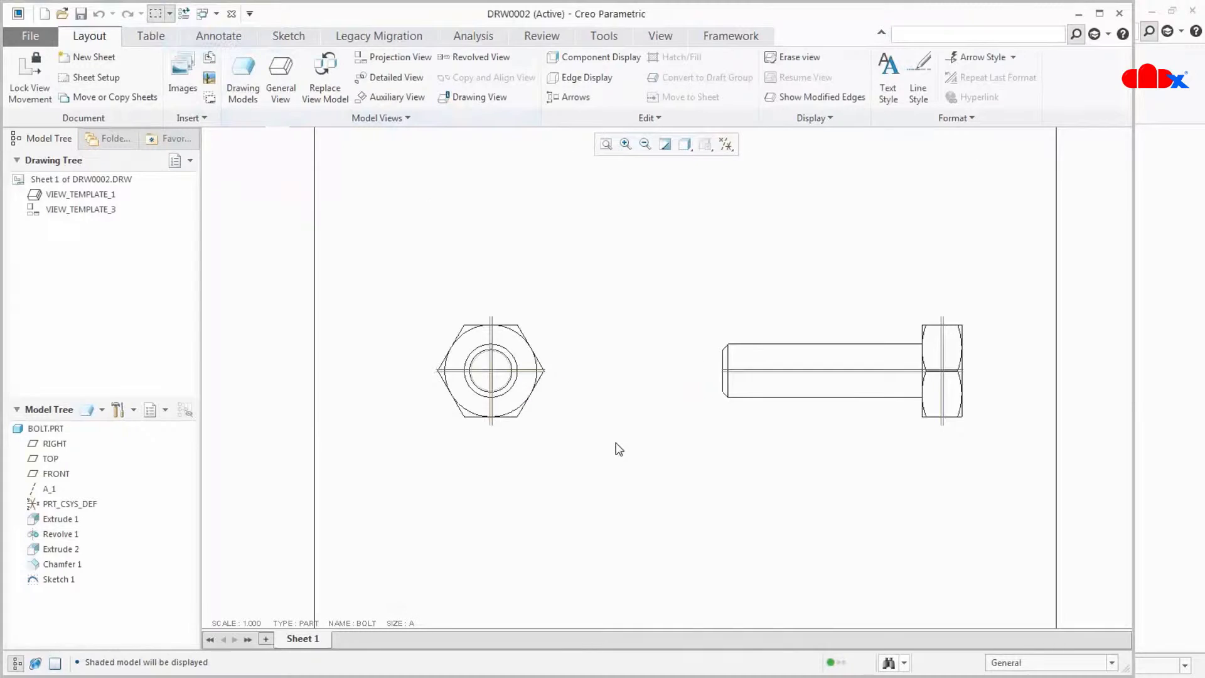
key("d")
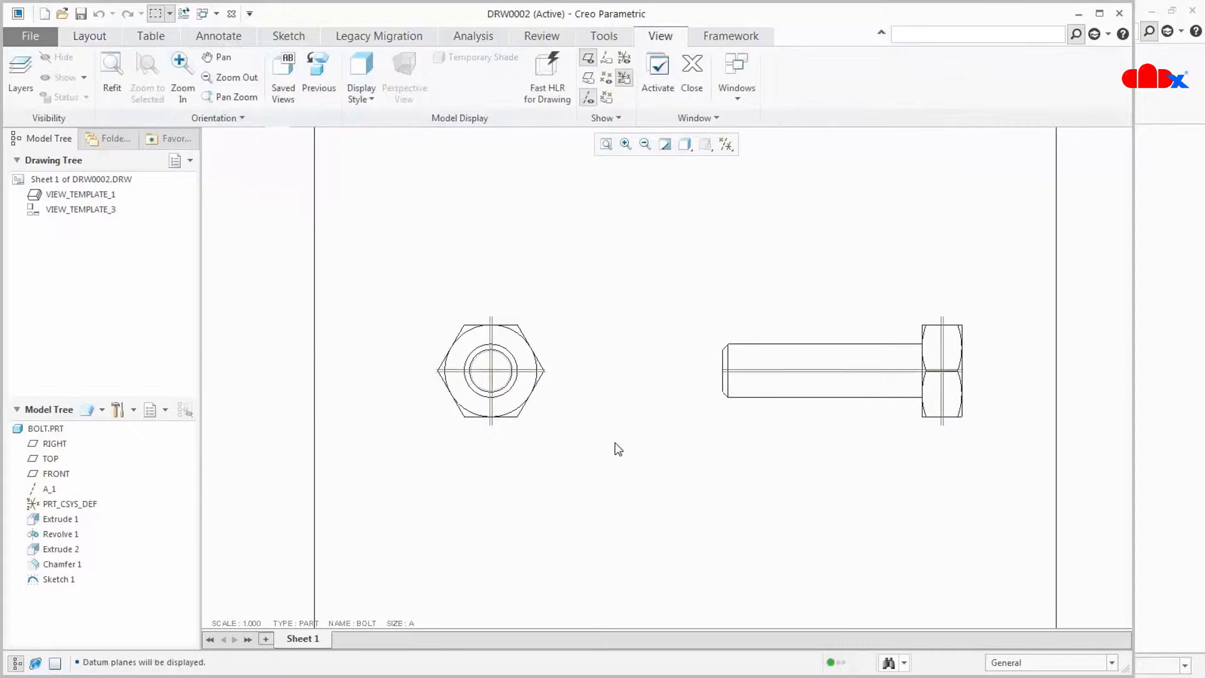
key("a")
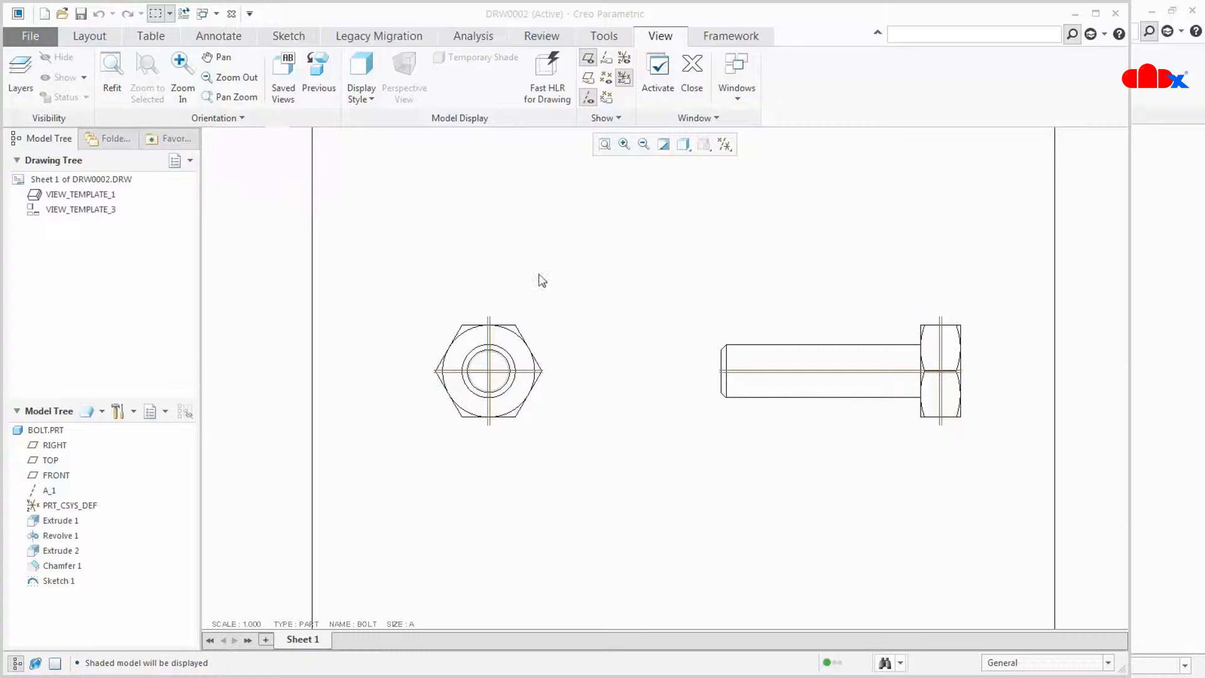
Return to BOLT.PRT, create a new mapkey with keyboard shortcut f, named "fit to window", and start recording it
left_click(217, 13)
left_click(241, 28)
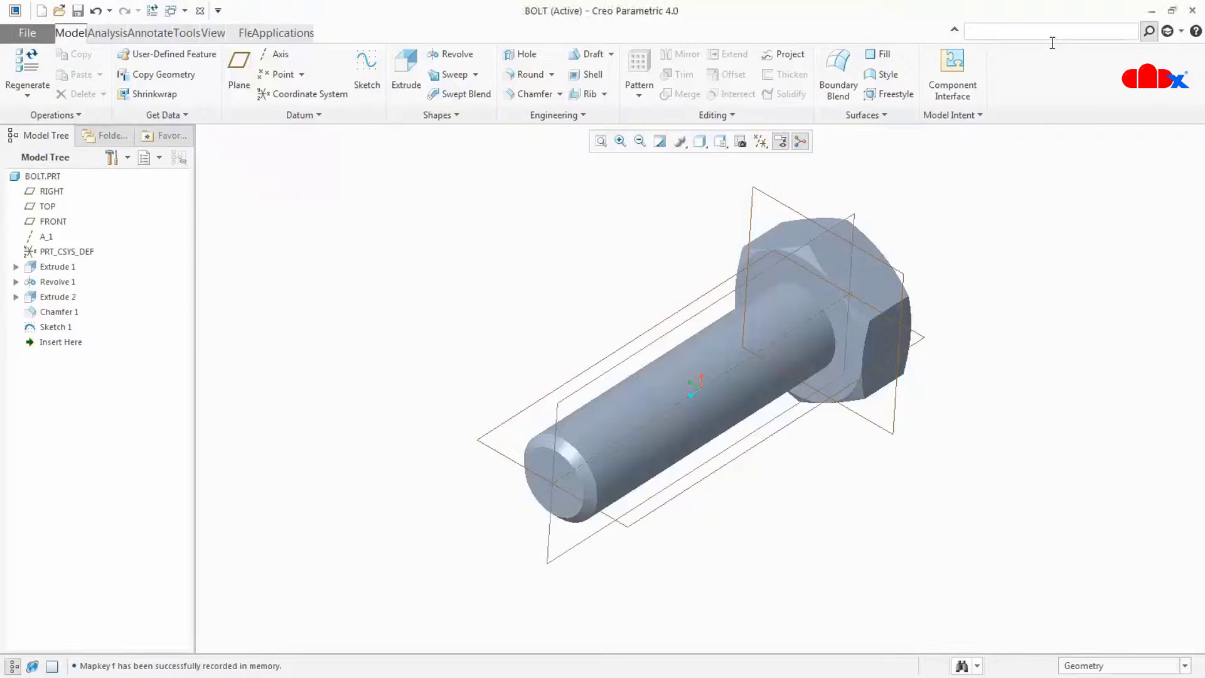
type("map")
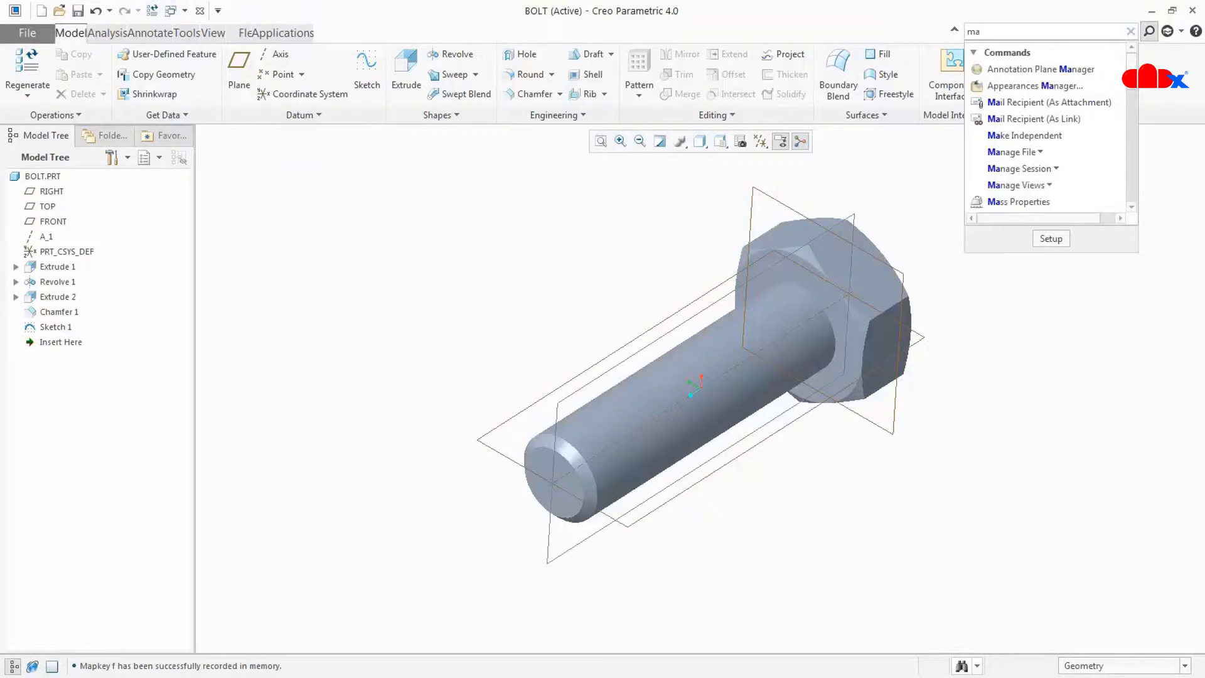
left_click(1012, 72)
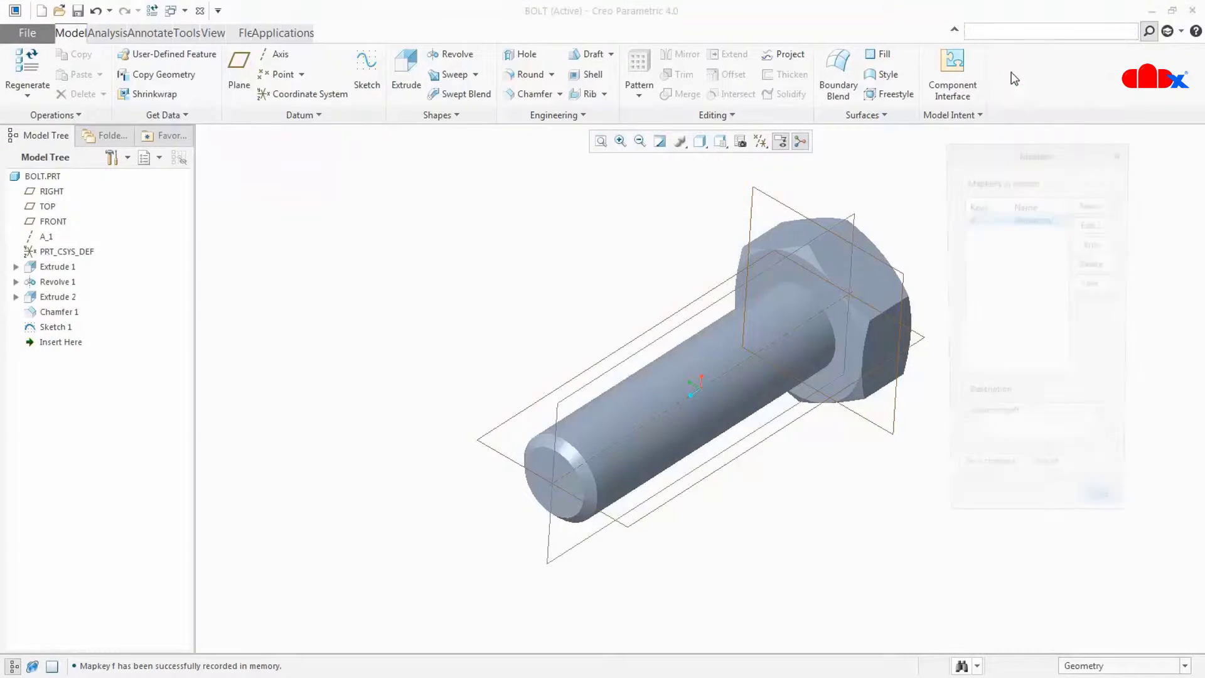
left_click(1094, 202)
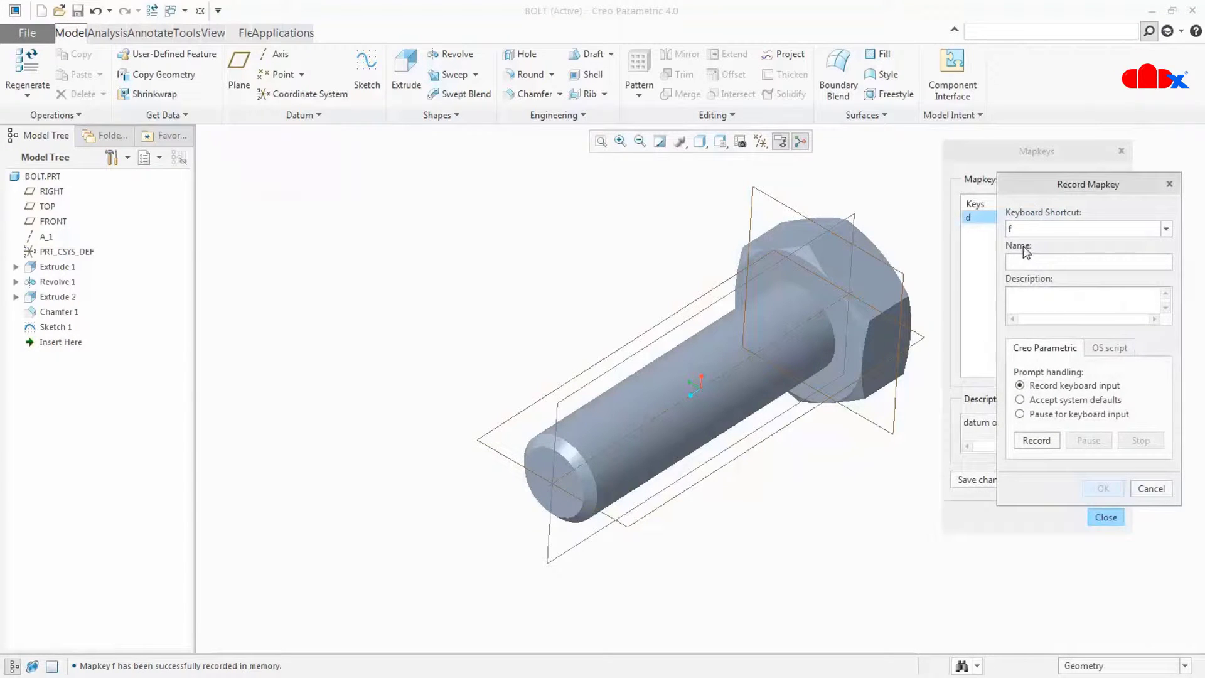
type("fit to window")
left_click(1050, 442)
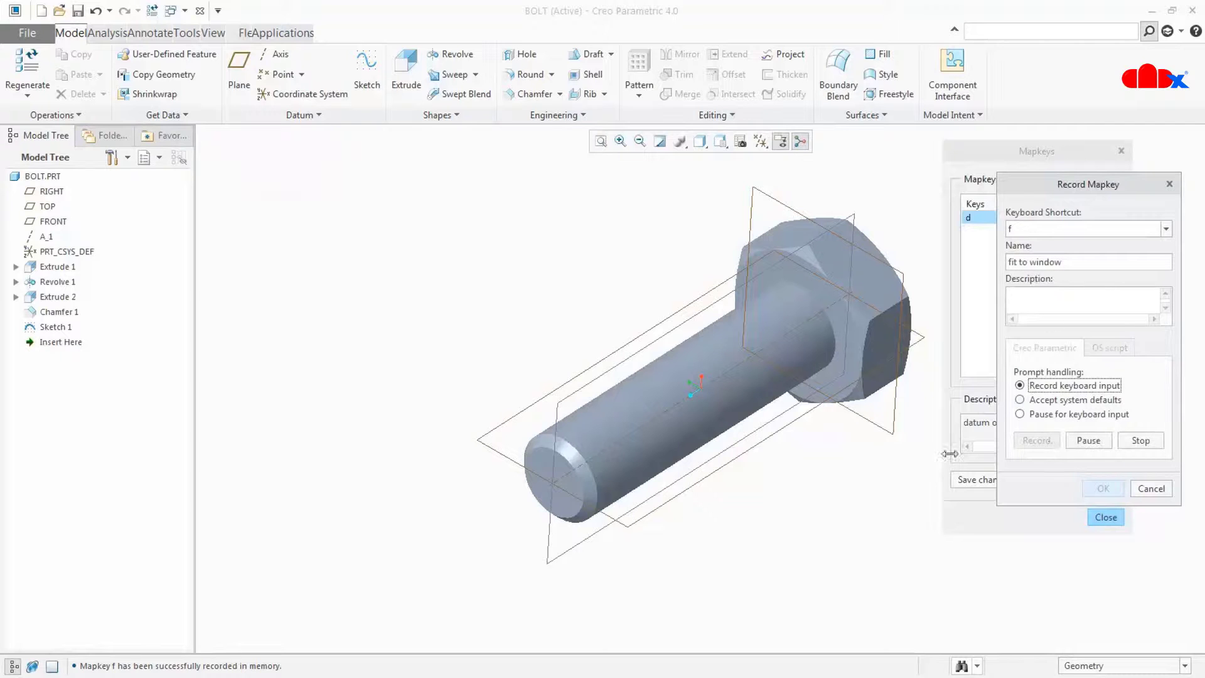
Record the Refit command in the mapkey, save it, and test mapkey f on the zoomed-out bolt
left_click(601, 142)
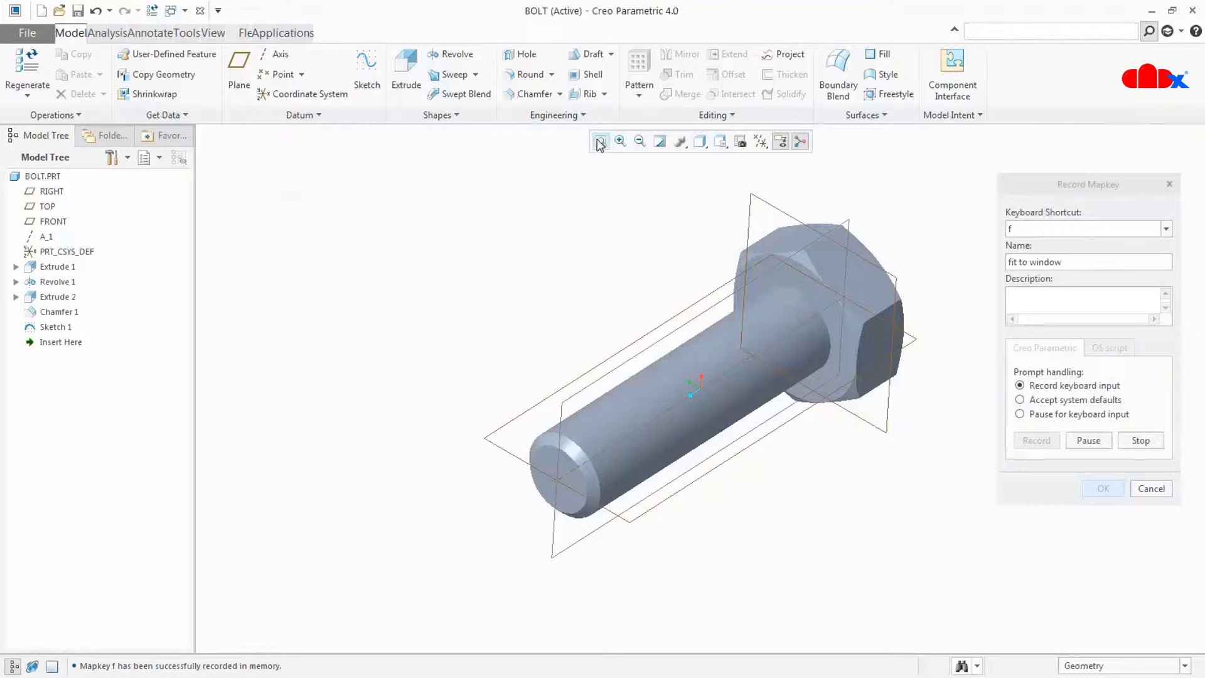
left_click(1141, 440)
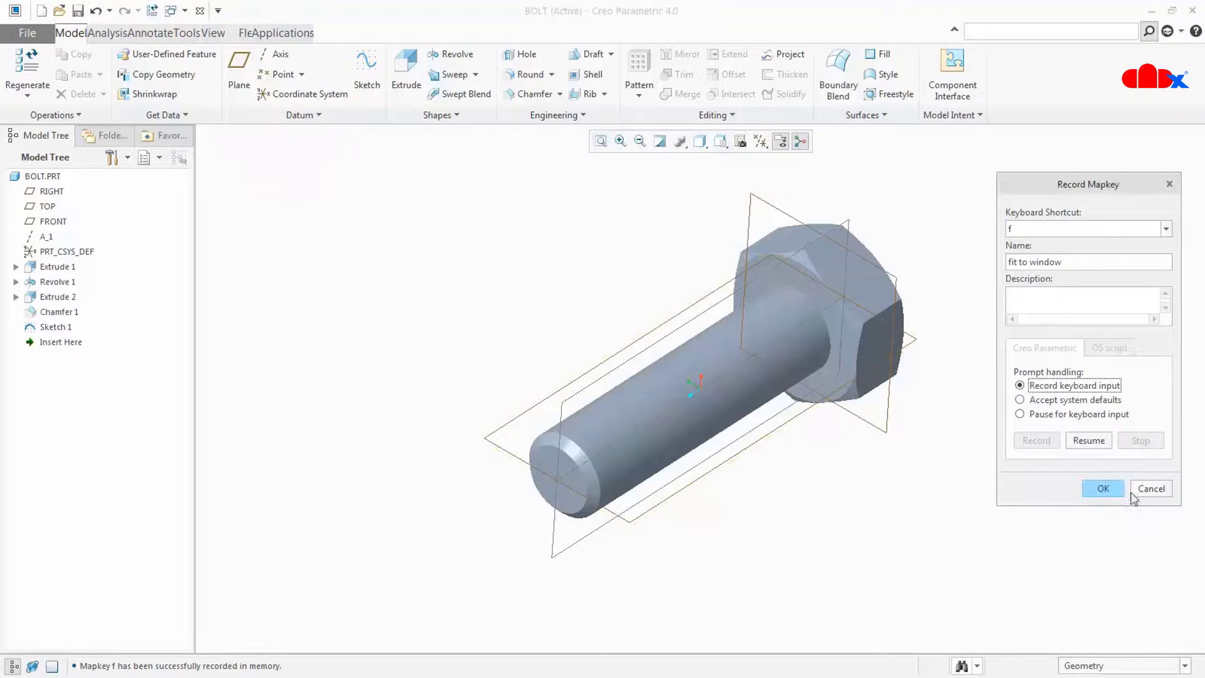
left_click(1096, 492)
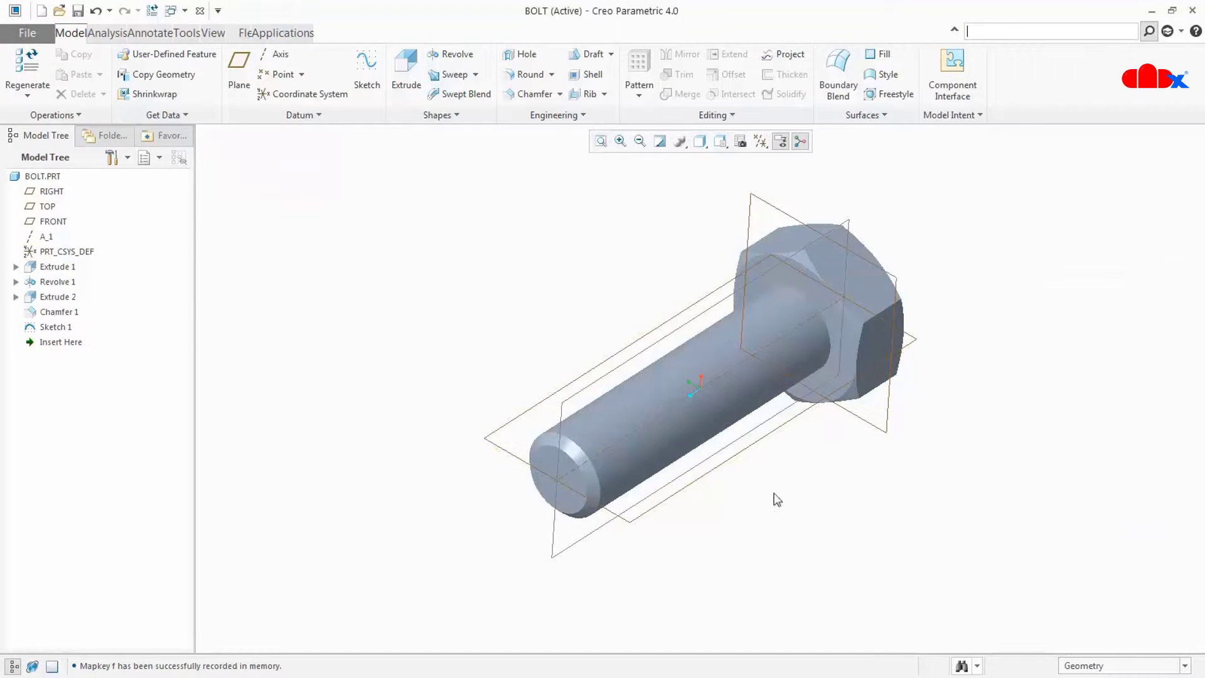
scroll(738, 499, "down", 3)
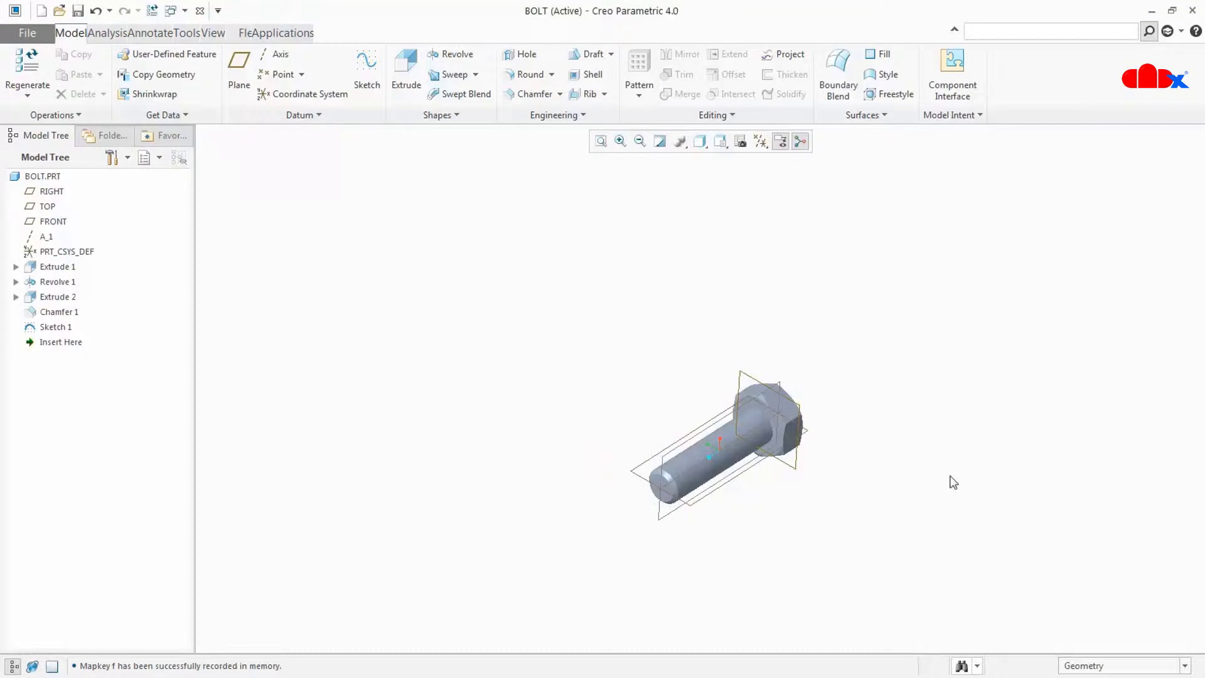
key("f")
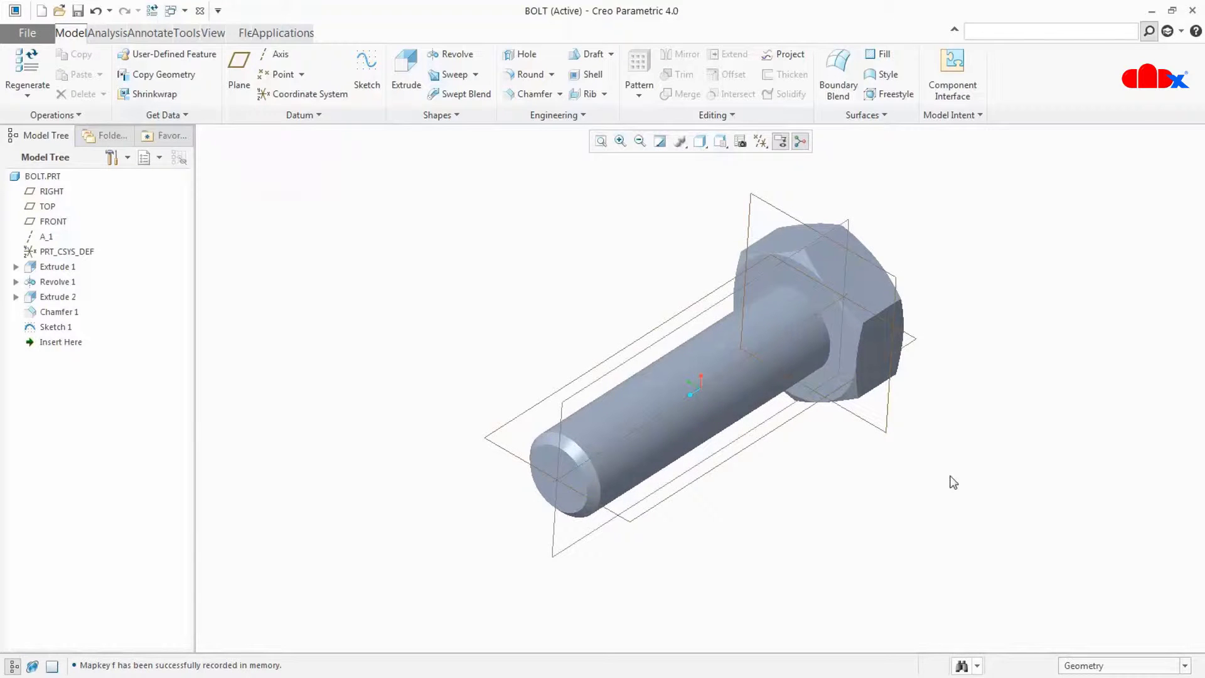
Open Sketch 1 on the bolt head for editing its definition
middle_click_drag(910, 431, 703, 433)
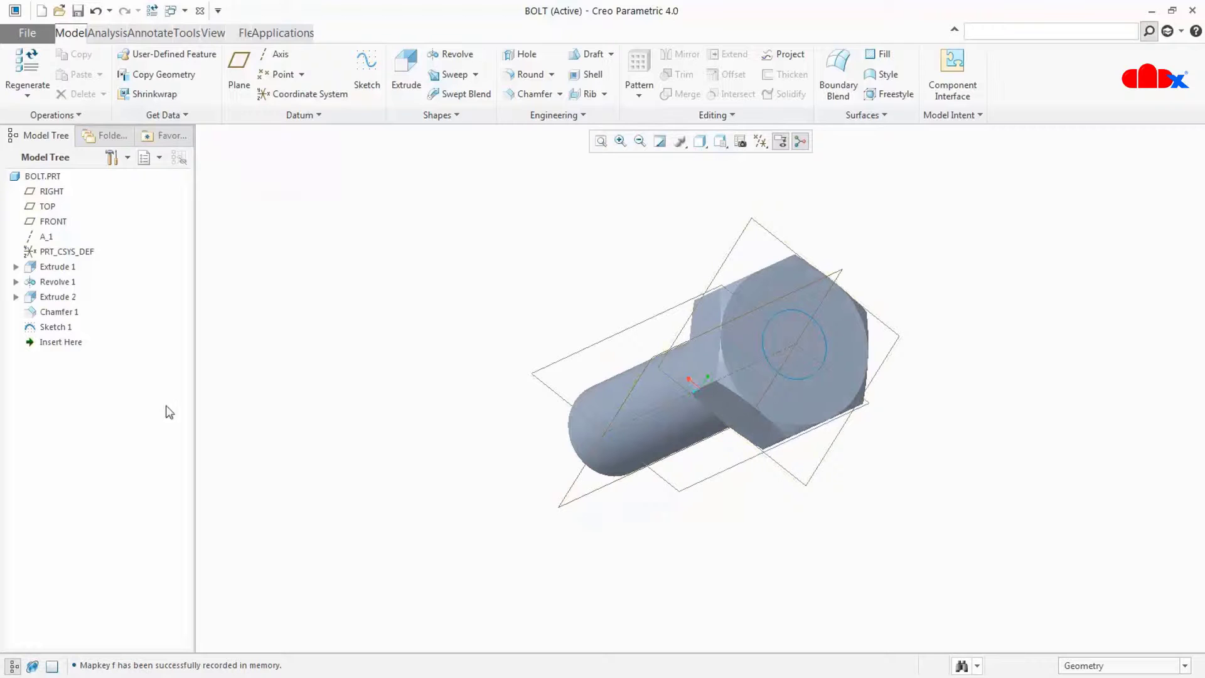
right_click(58, 327)
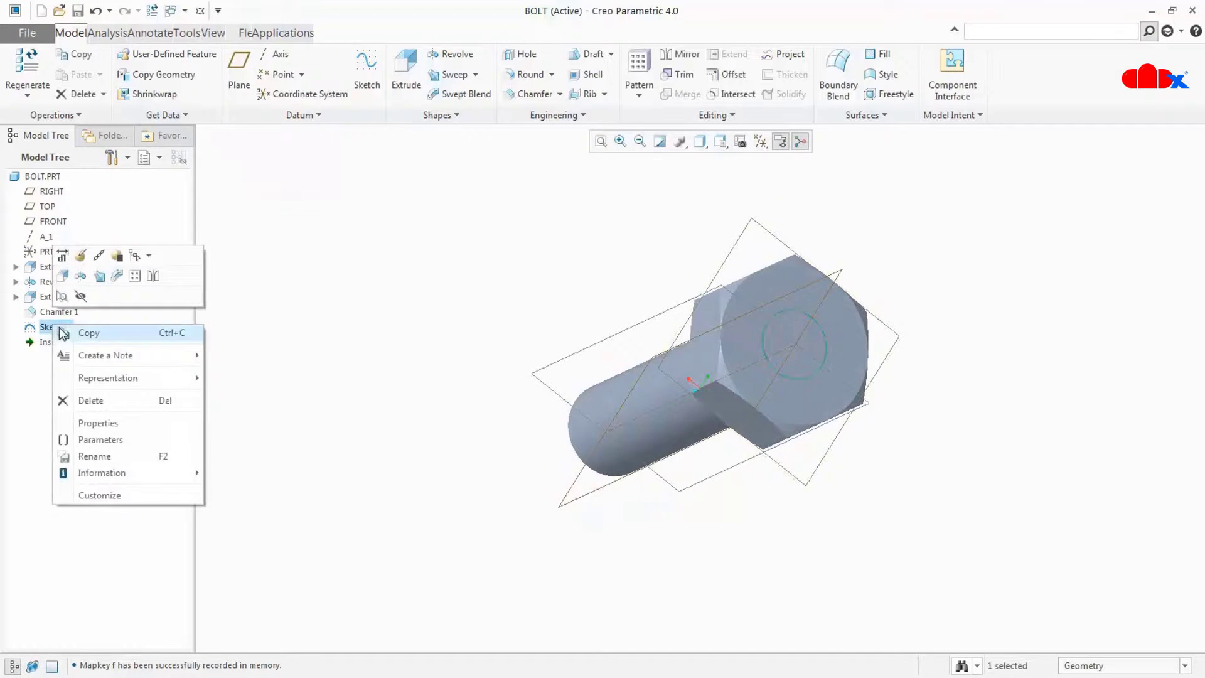
left_click(80, 255)
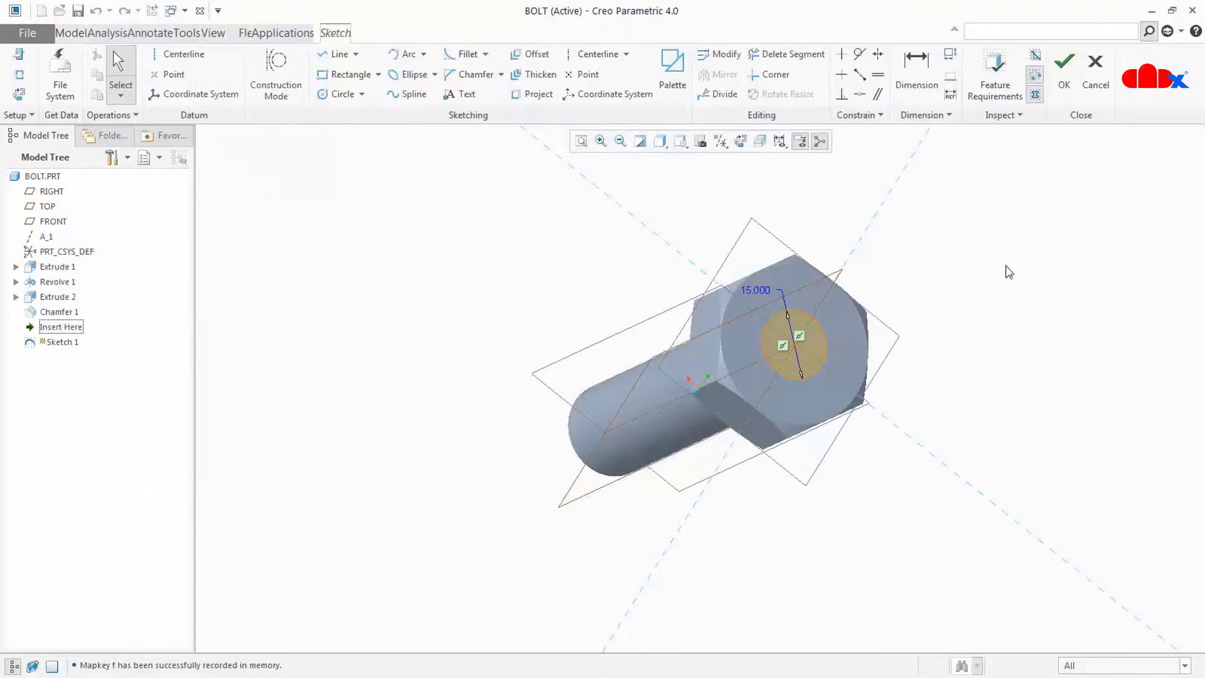
Create a new mapkey with keyboard shortcut n, named "normal to sketch", and start recording it
left_click(1044, 33)
type("map")
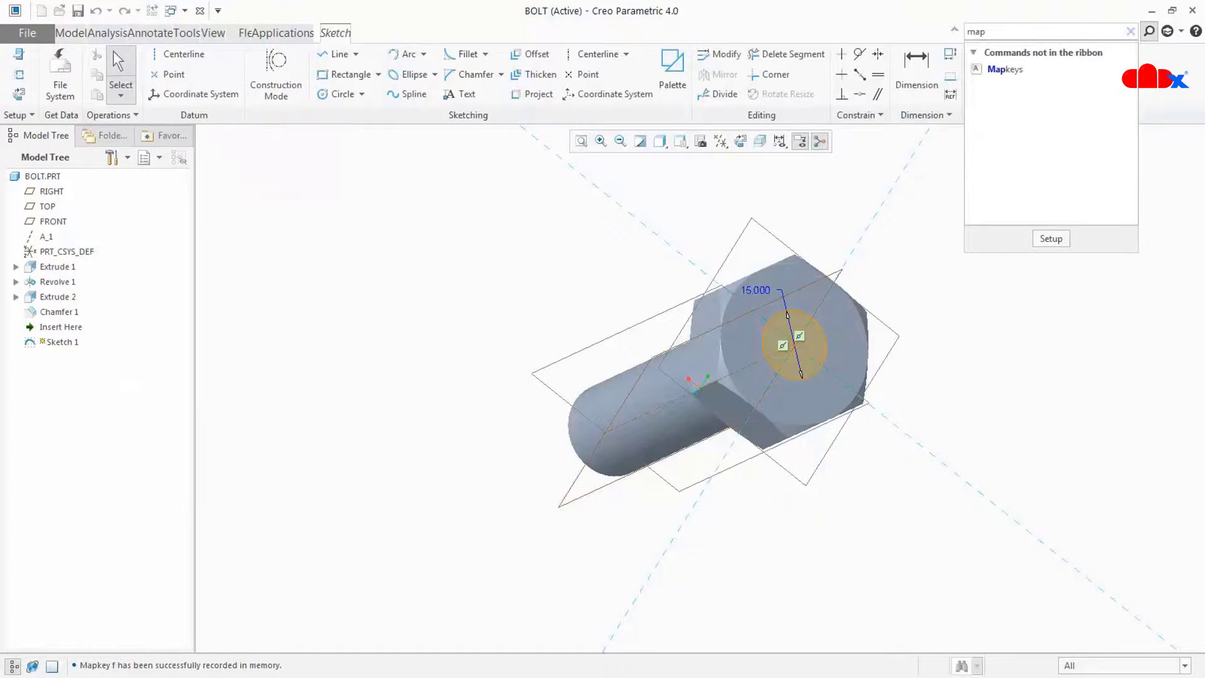
left_click(1023, 74)
left_click(1094, 202)
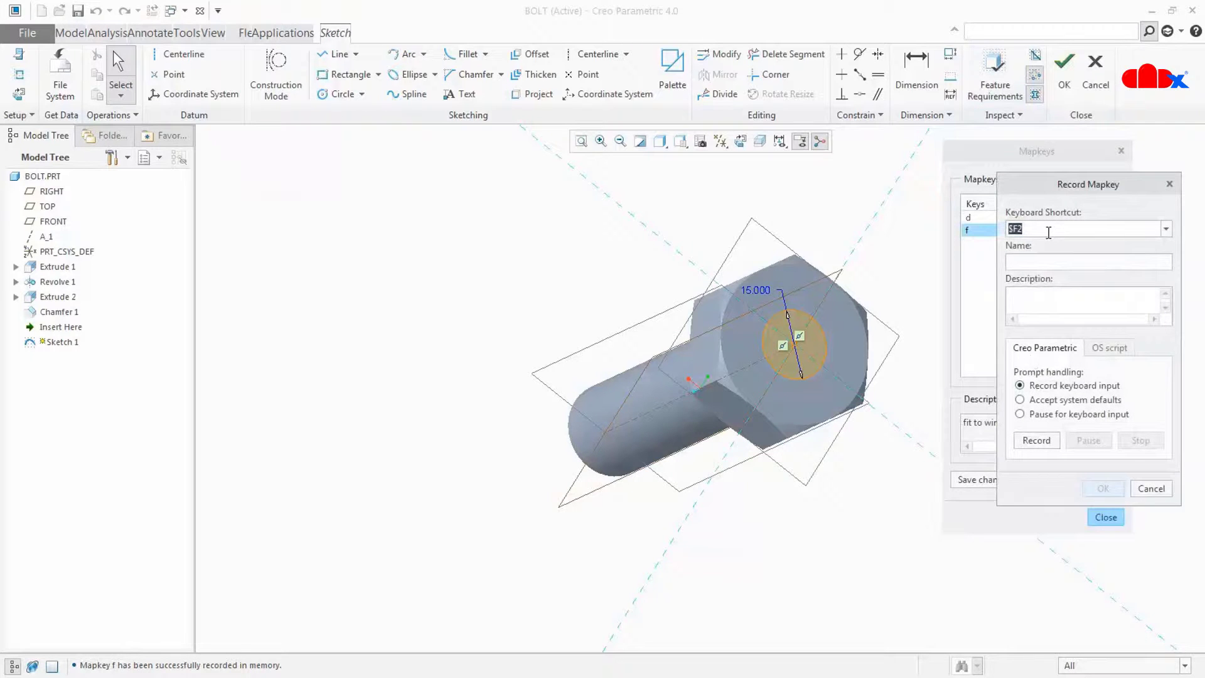
type("n")
left_click(1055, 270)
type("normal to sketch")
left_click(1037, 440)
Record the Sketch View command in the mapkey, stop the recording and save the mapkey
left_click(741, 141)
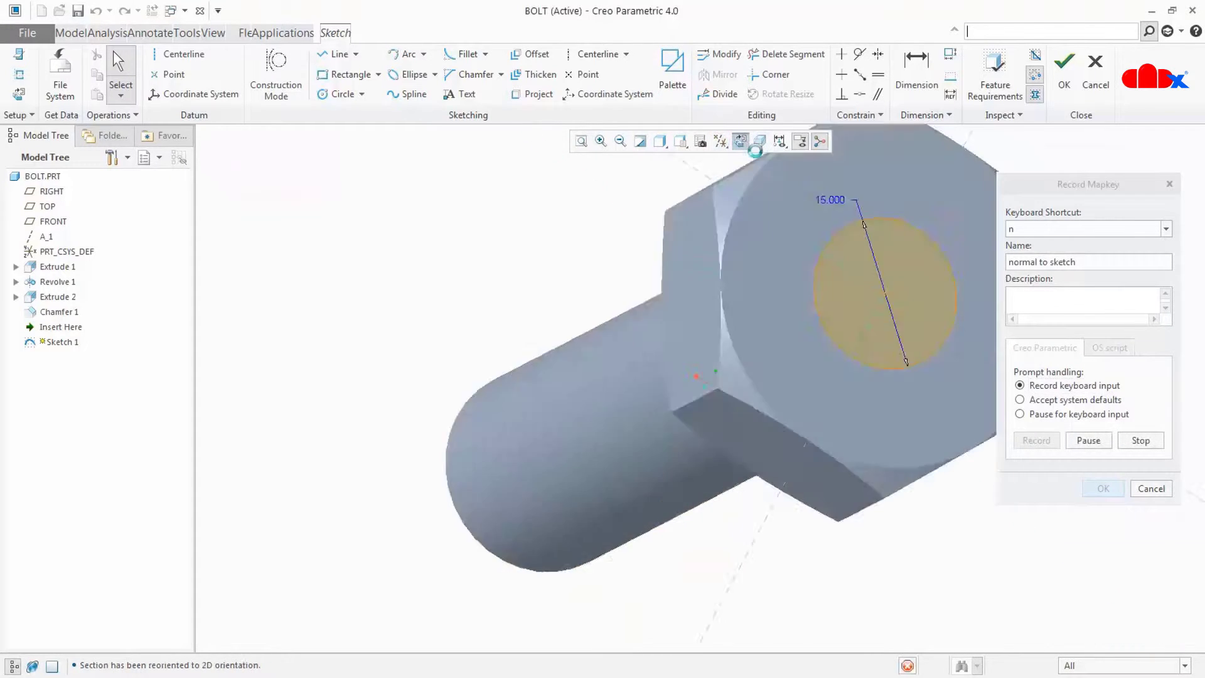
left_click(1140, 443)
left_click(1103, 488)
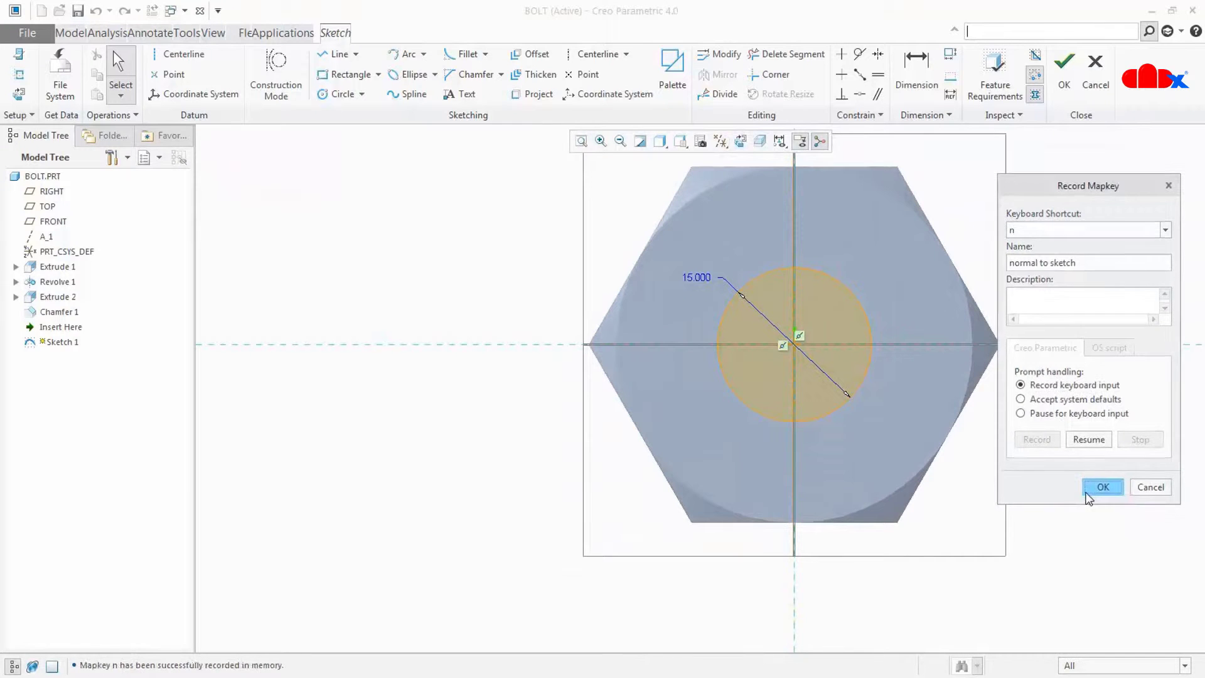
Test mapkey n in the sketch from the default orientation, and finish the sketch
key("ctrl+d")
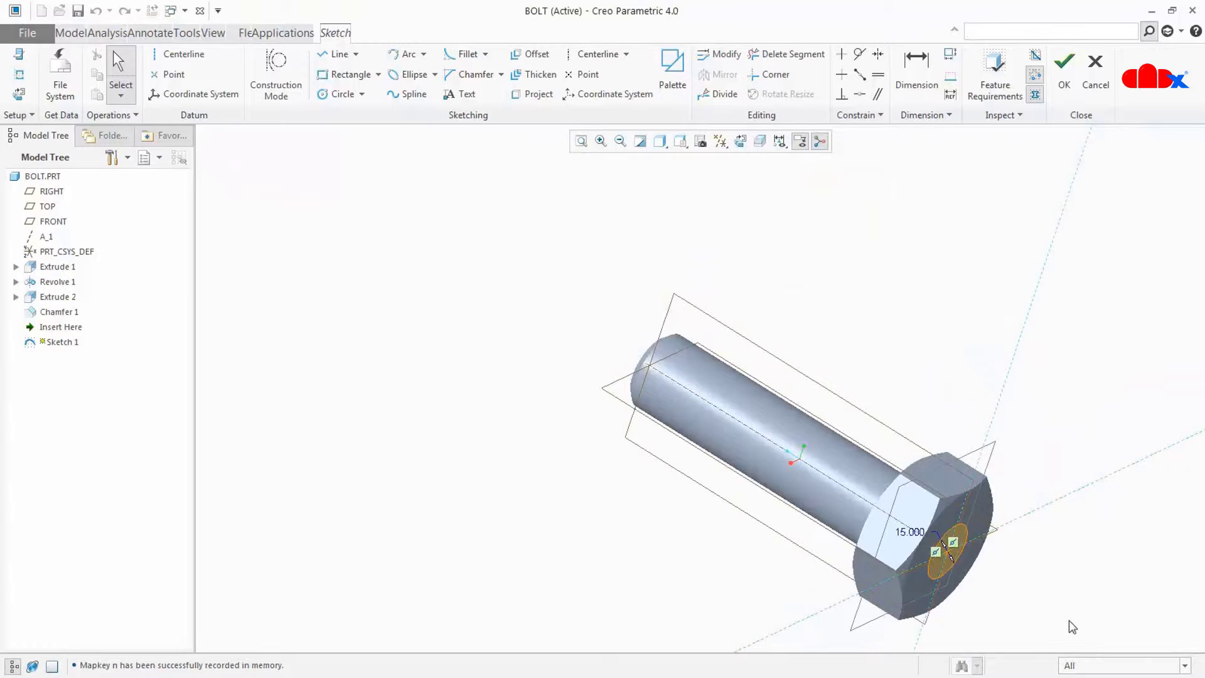
key("n")
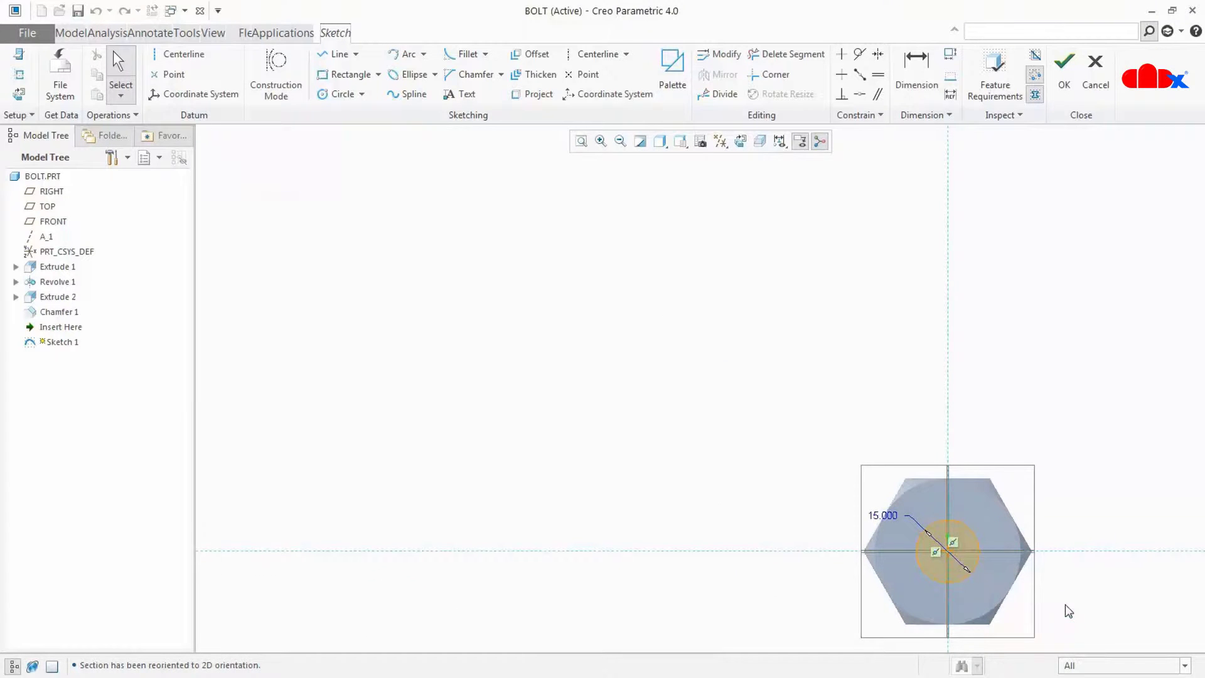
left_click(1064, 84)
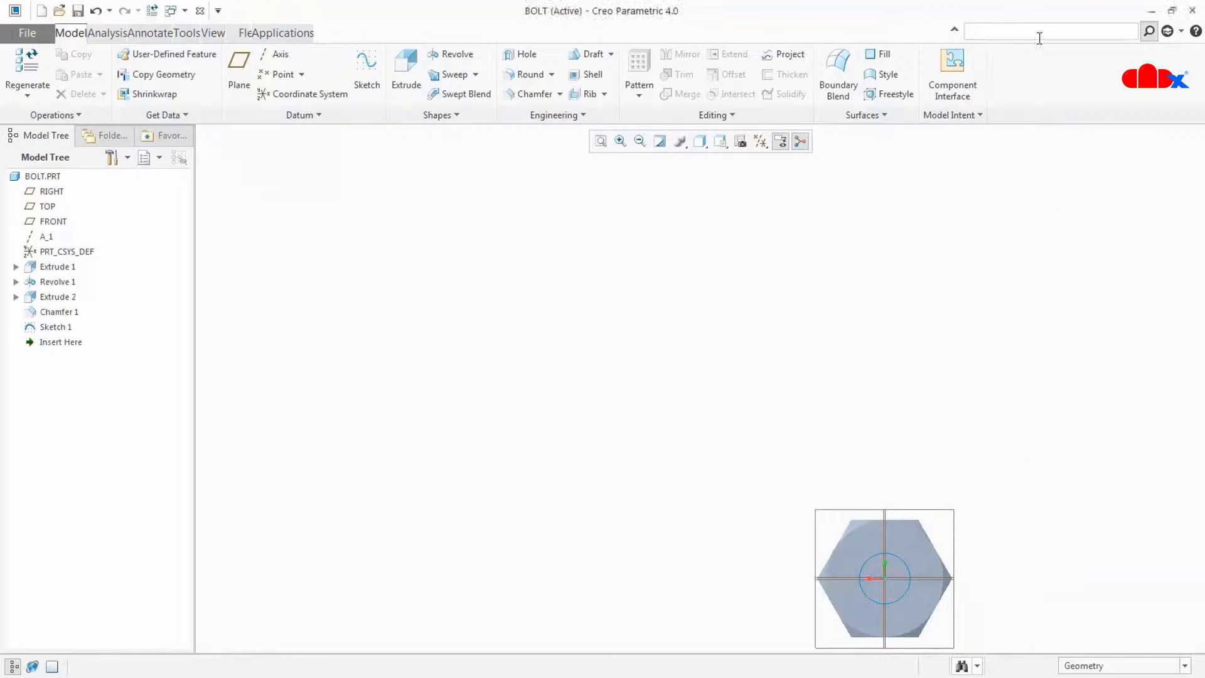
Save all session mapkeys to config.pro in the Public Documents folder
type("map")
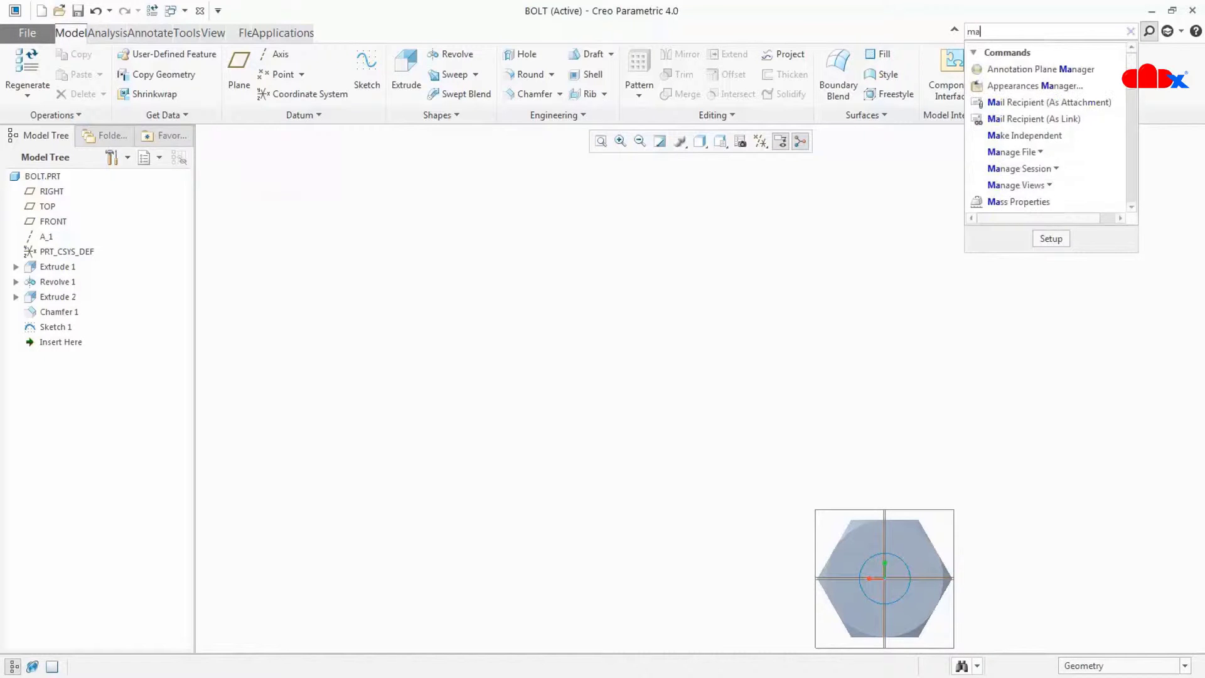
left_click(1003, 69)
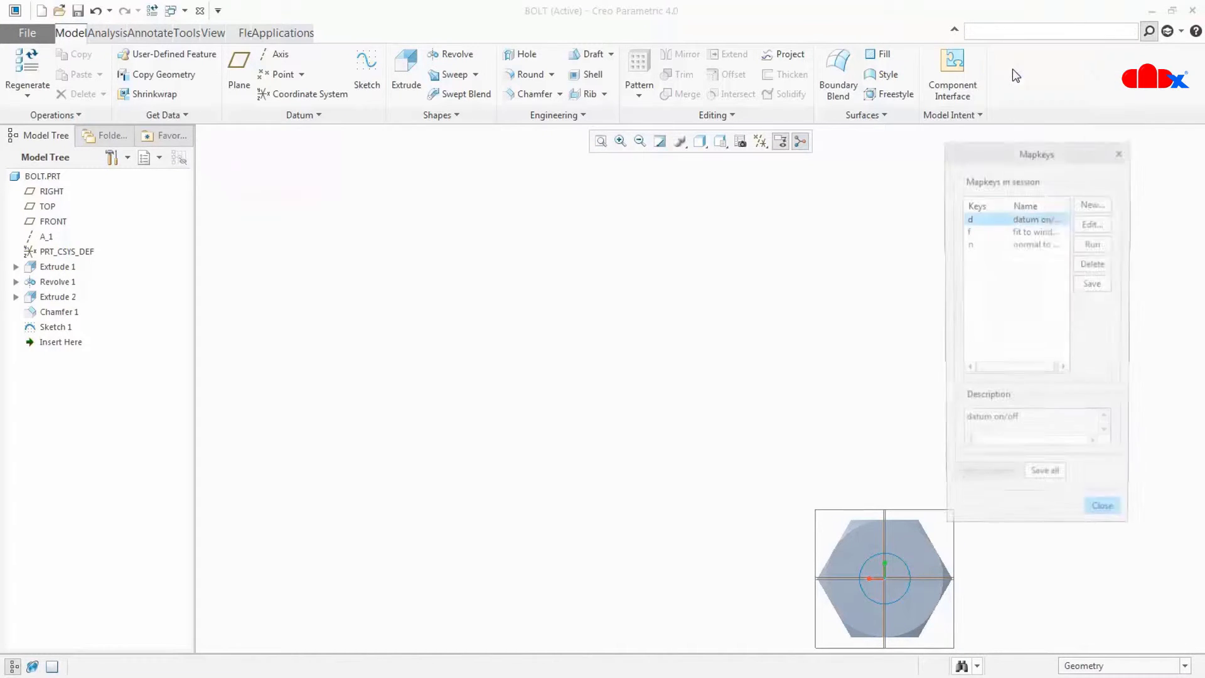
left_click(1046, 479)
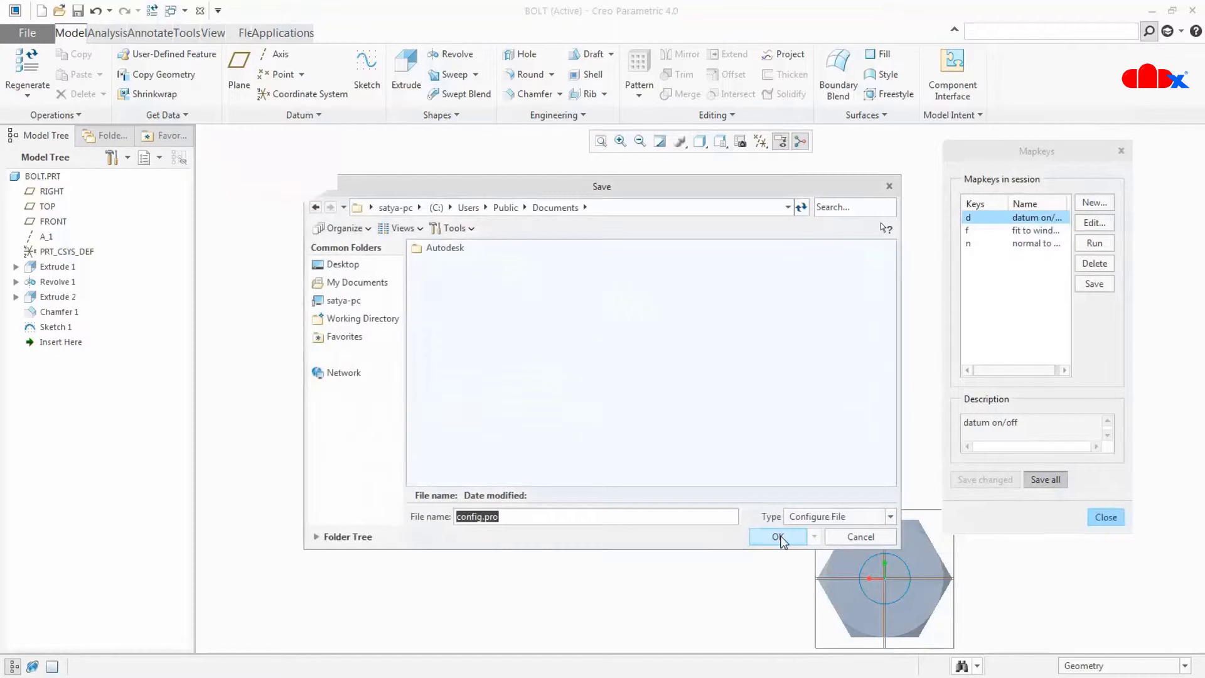
left_click(778, 537)
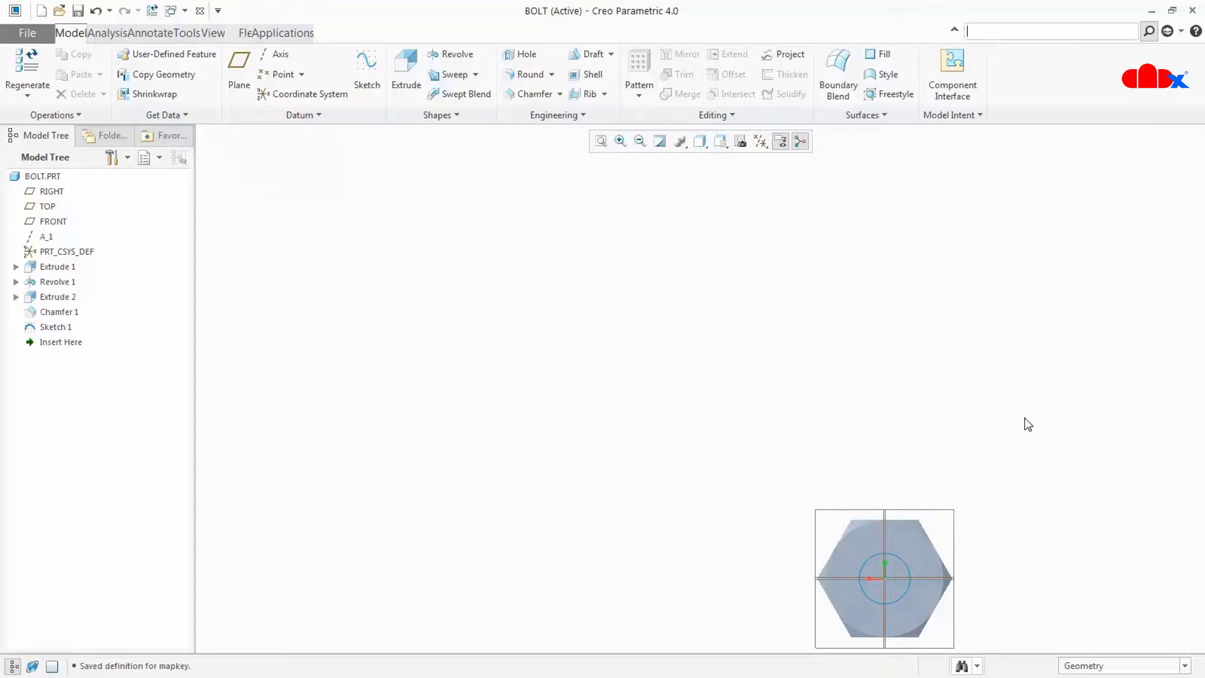
Switch to the Documents library in Windows Explorer and open config.pro to examine the saved mapkey definitions
key("alt+Tab")
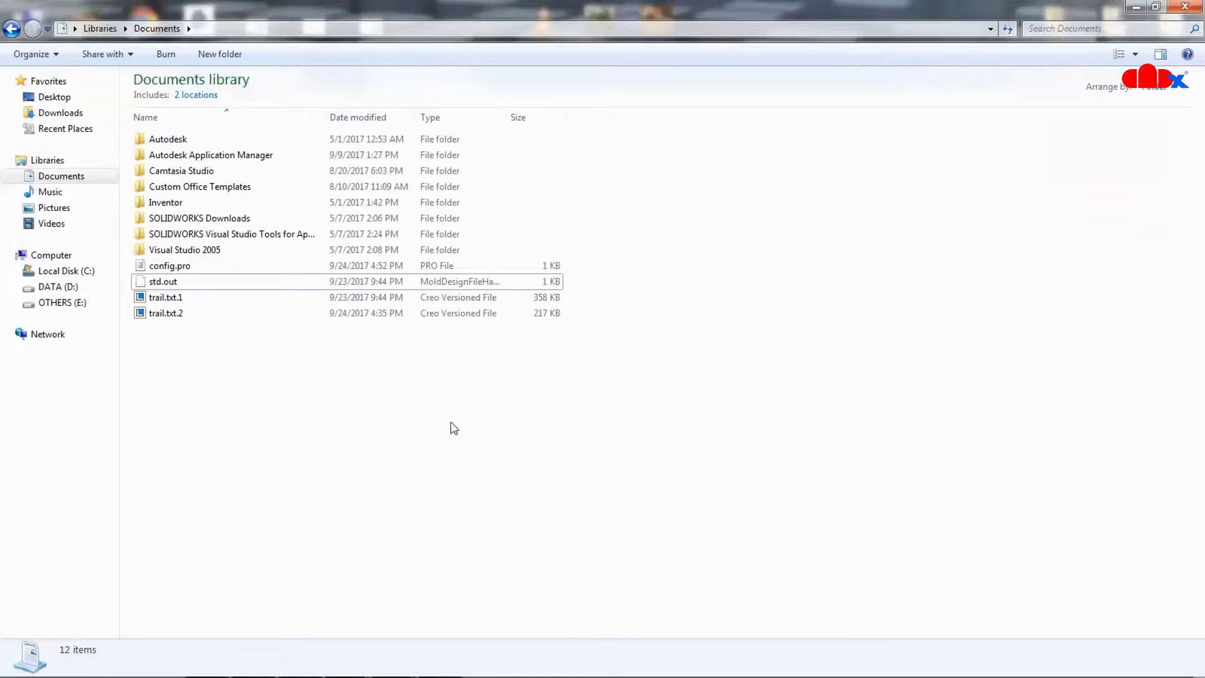
double_click(199, 270)
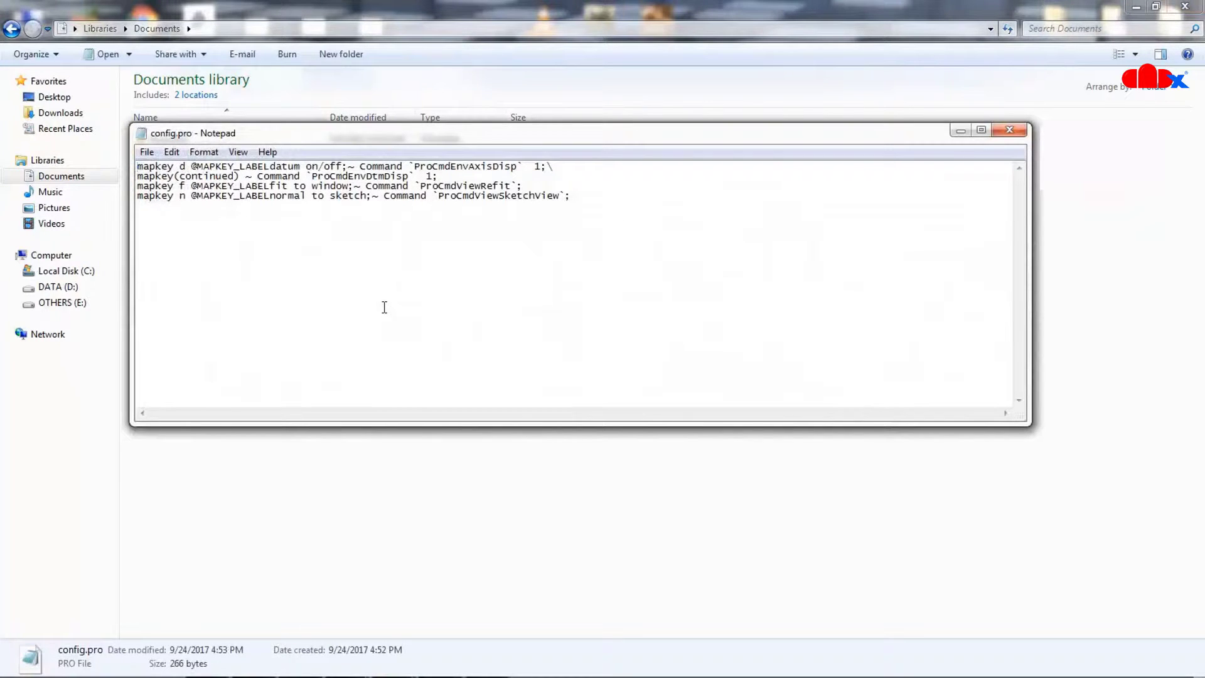
Append %f; to the end of the mapkey n definition in config.pro, save the file and close it
left_click_drag(175, 168, 192, 167)
left_click(179, 197)
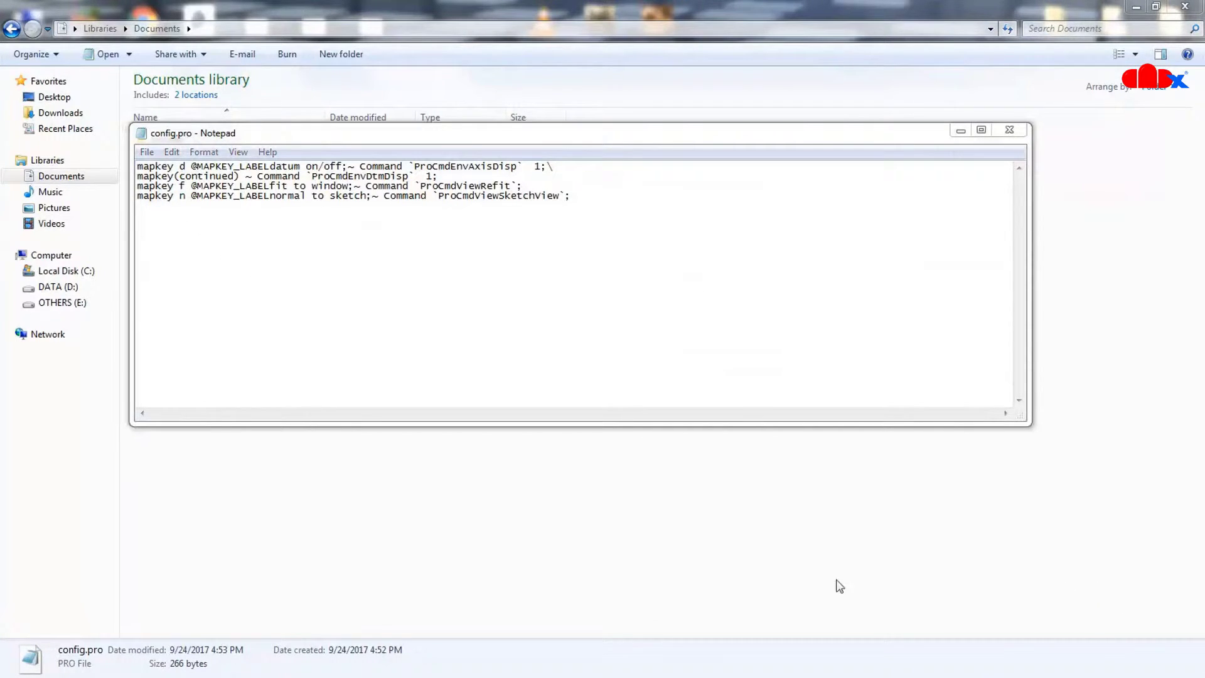
left_click_drag(176, 205, 188, 207)
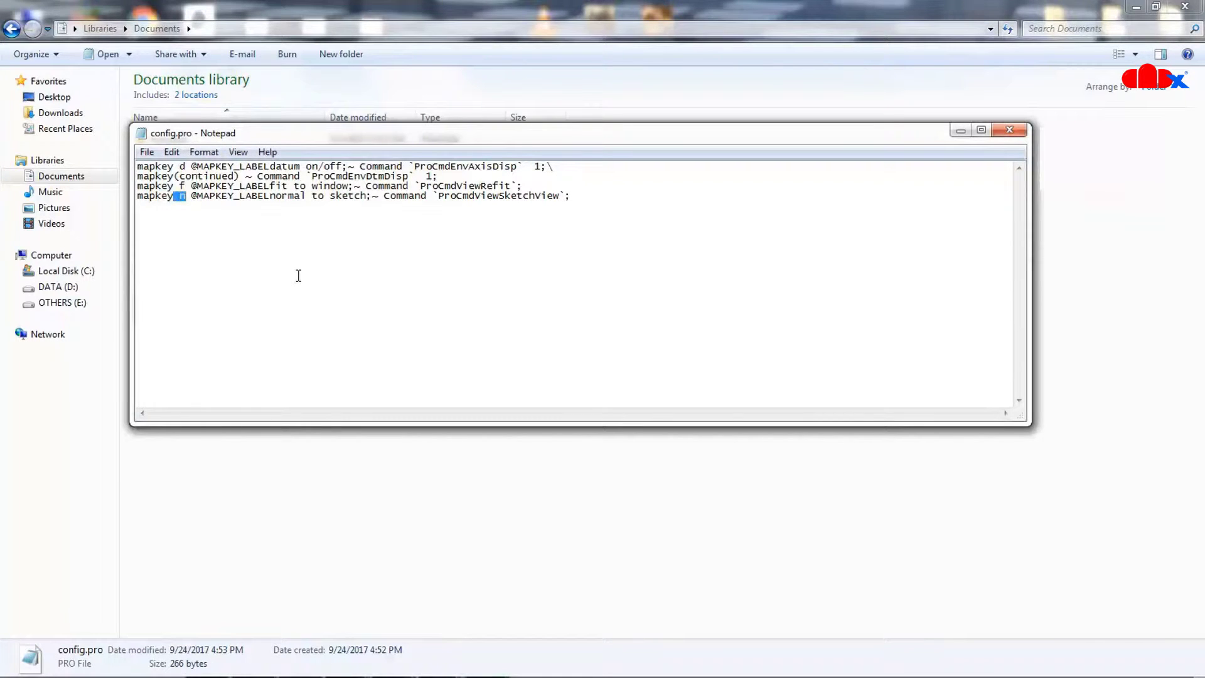
left_click(182, 191)
key("shift+Right")
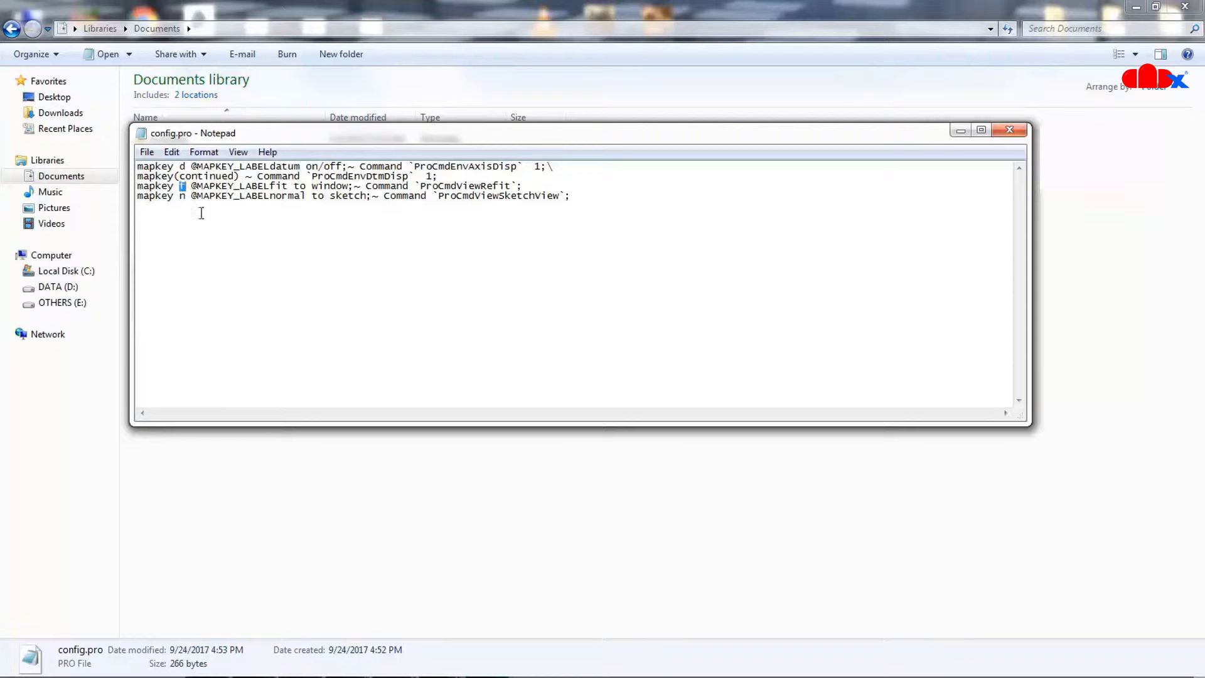
left_click(586, 202)
type("%f;")
key("ctrl+s")
left_click(1010, 130)
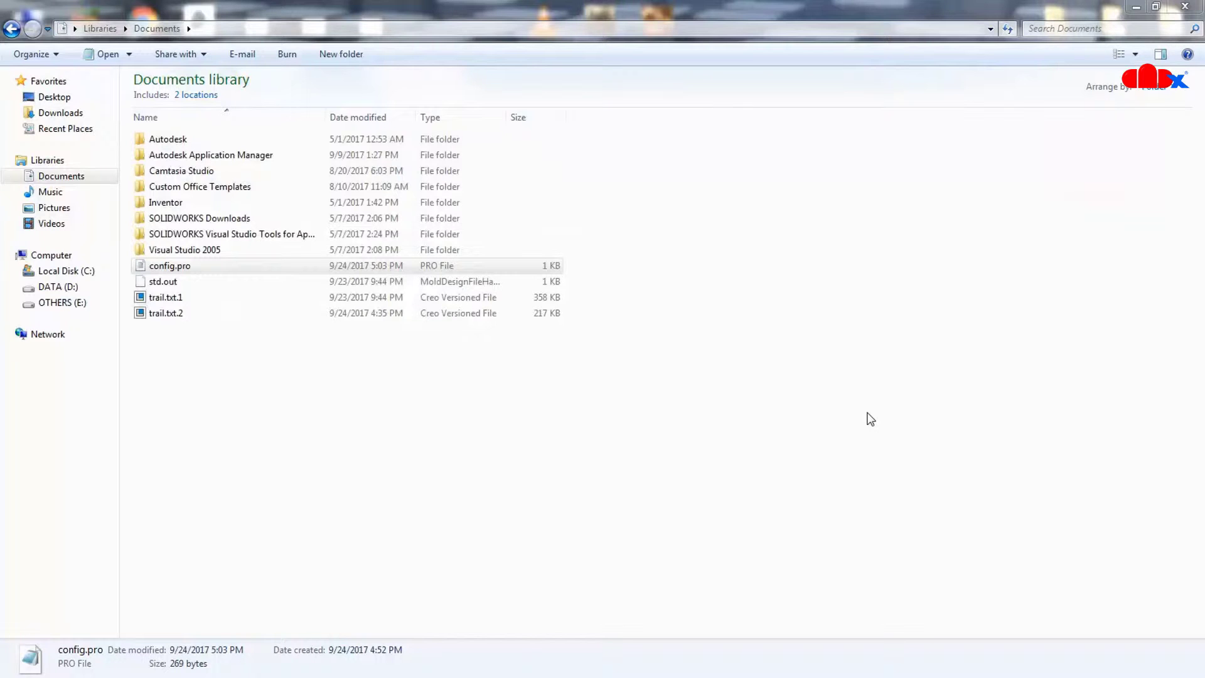
Switch to Creo Parametric, import the edited config.pro in the Configuration Editor, and save the settings to the configuration file
key("alt+Tab")
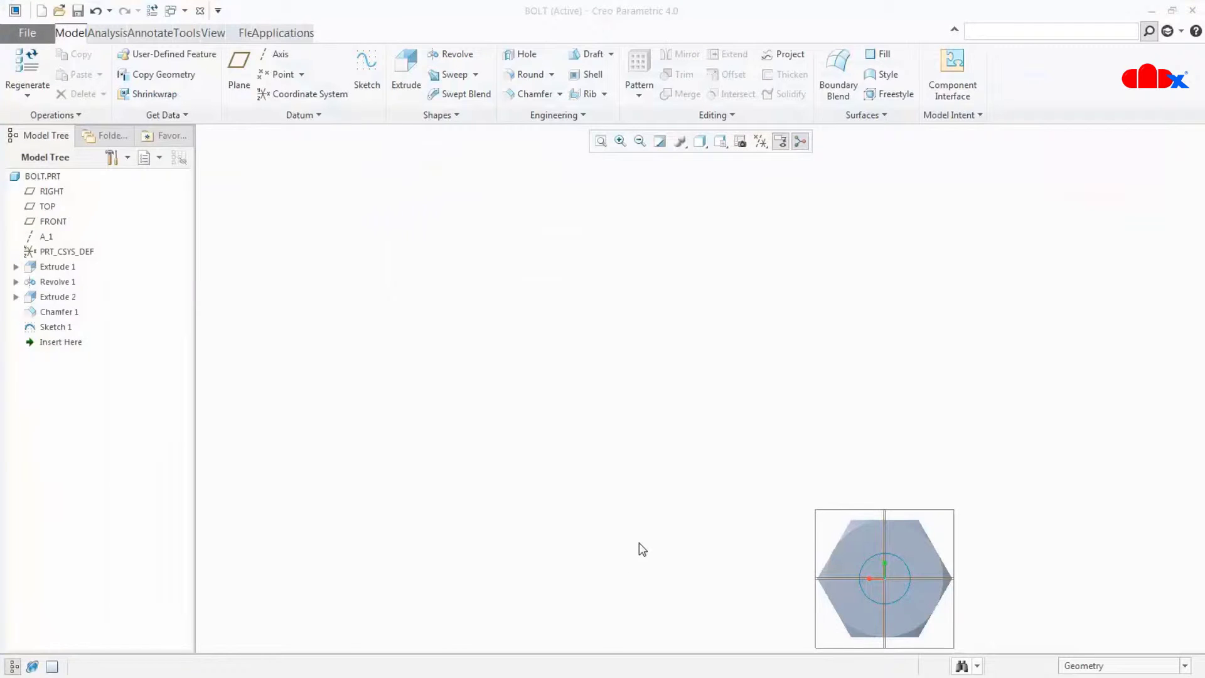
left_click(27, 33)
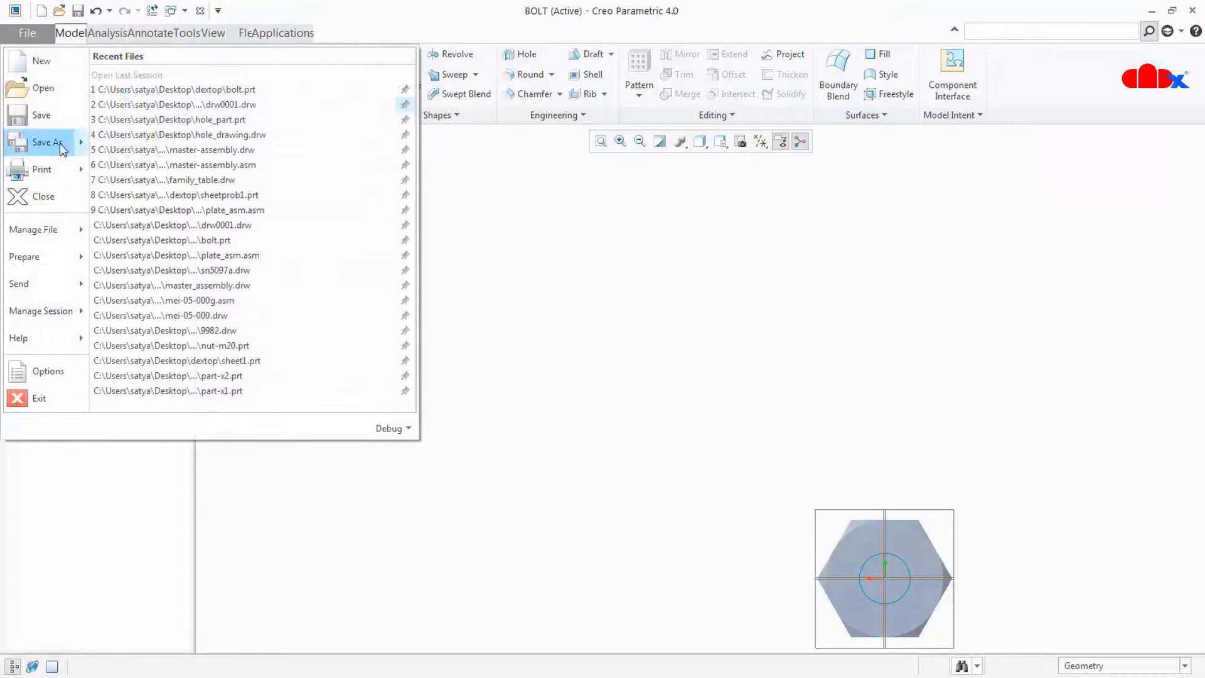
left_click(48, 371)
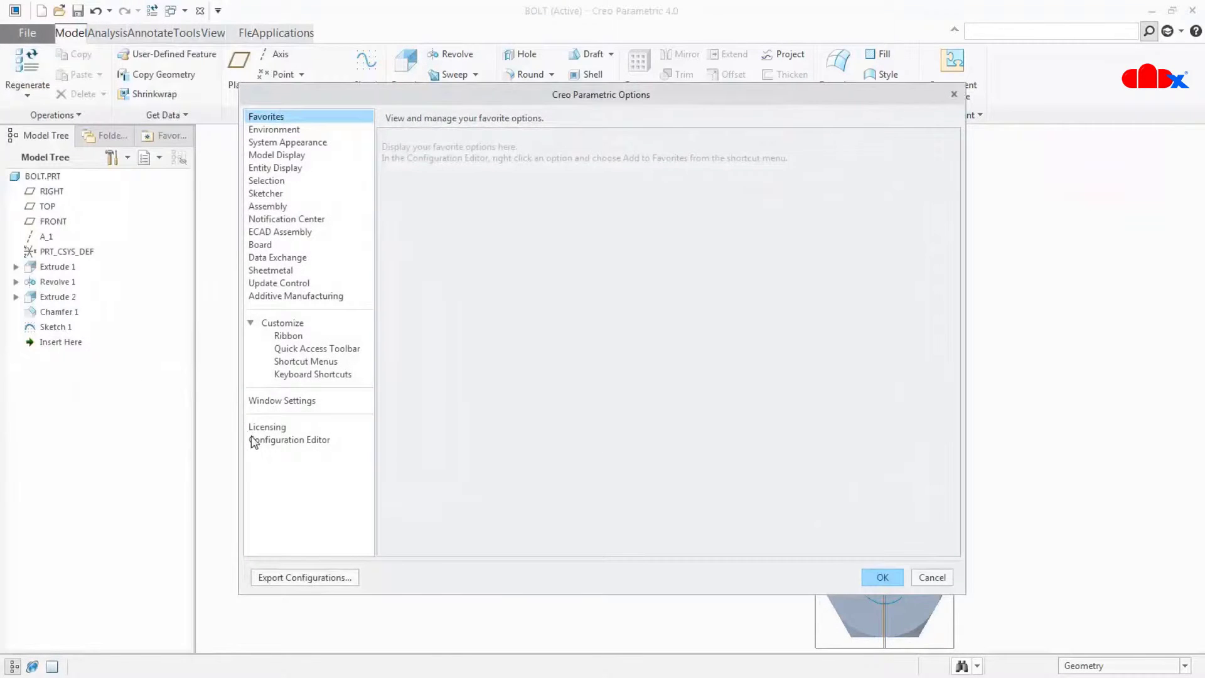
left_click(259, 440)
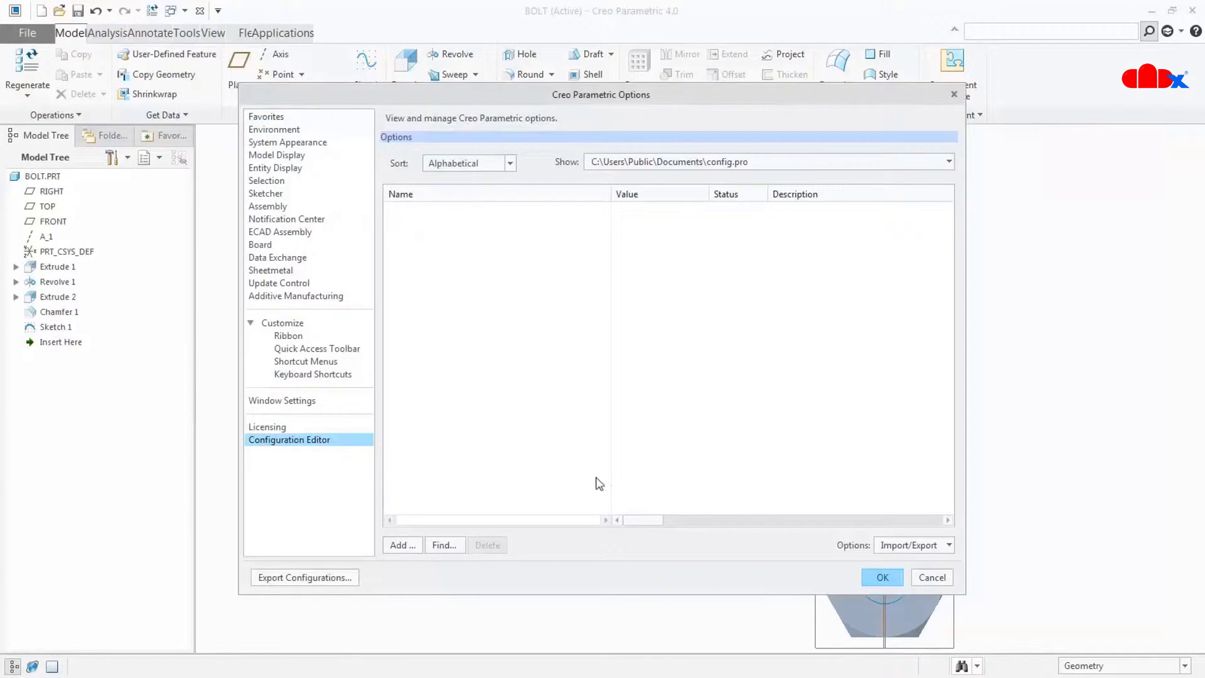
left_click(914, 545)
left_click(918, 577)
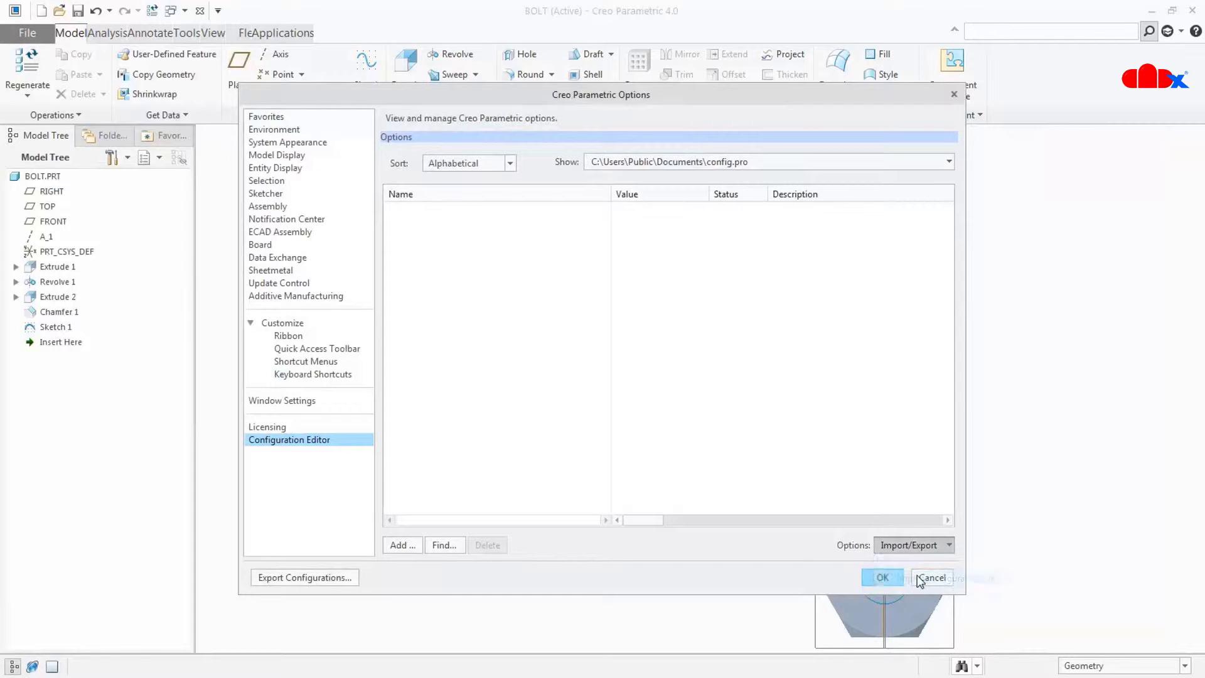
double_click(461, 271)
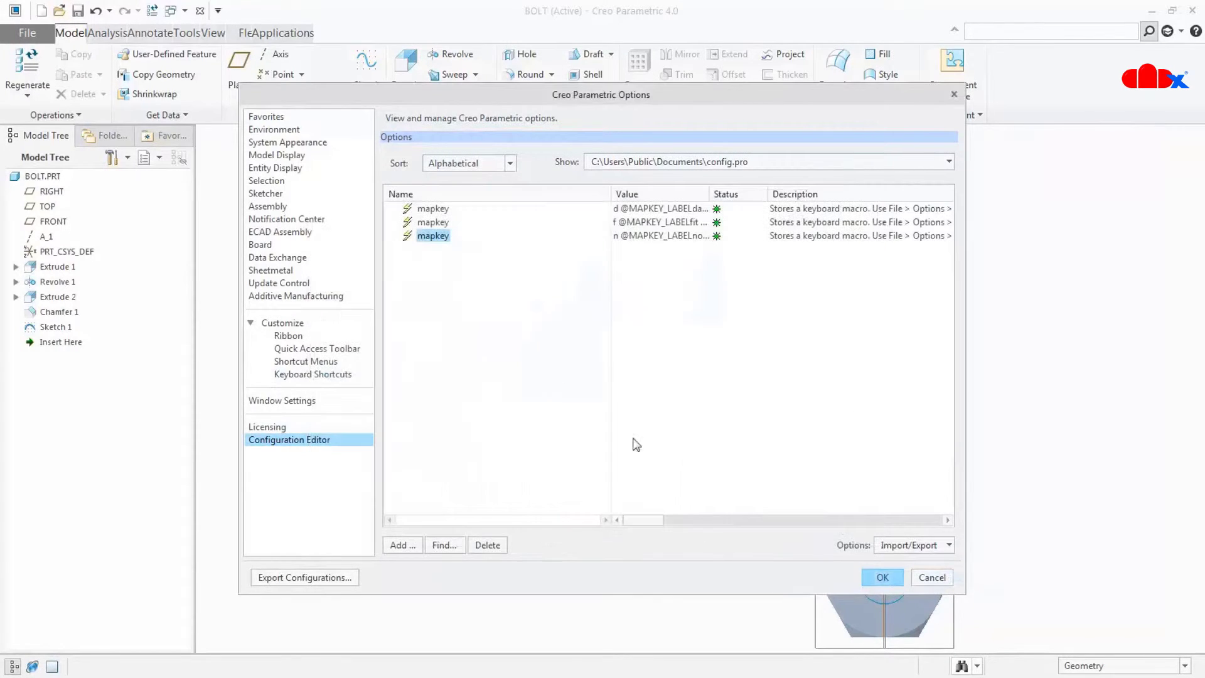
left_click(882, 577)
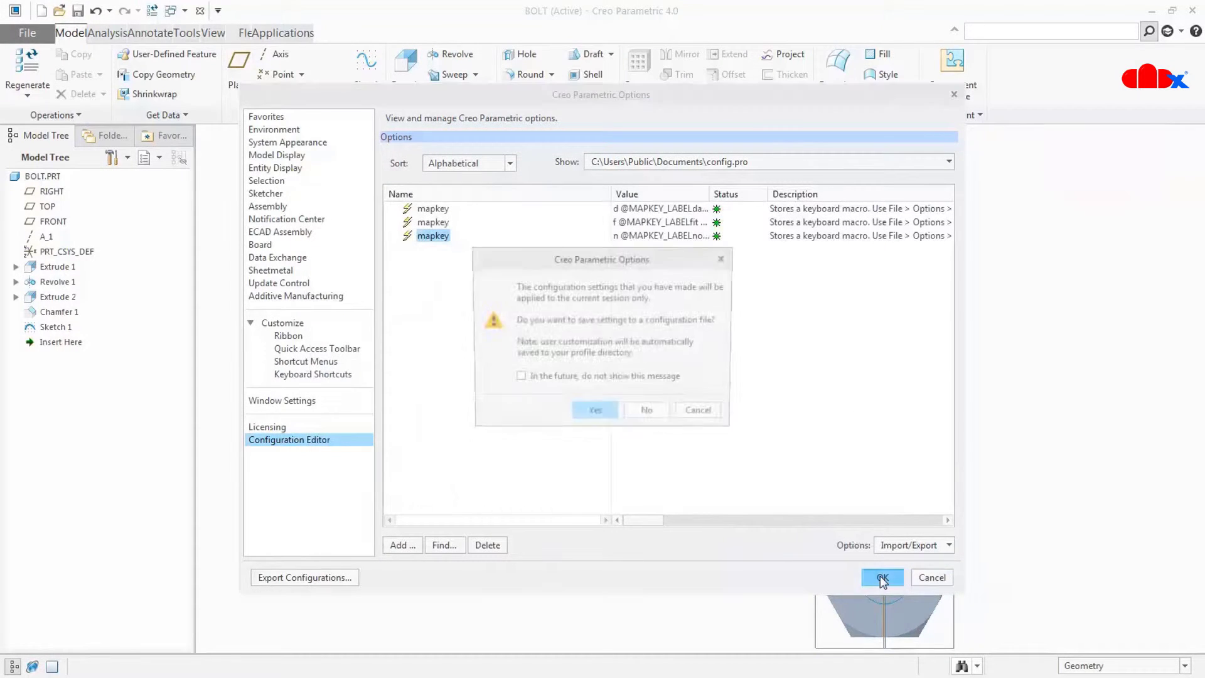
left_click(594, 414)
left_click(778, 539)
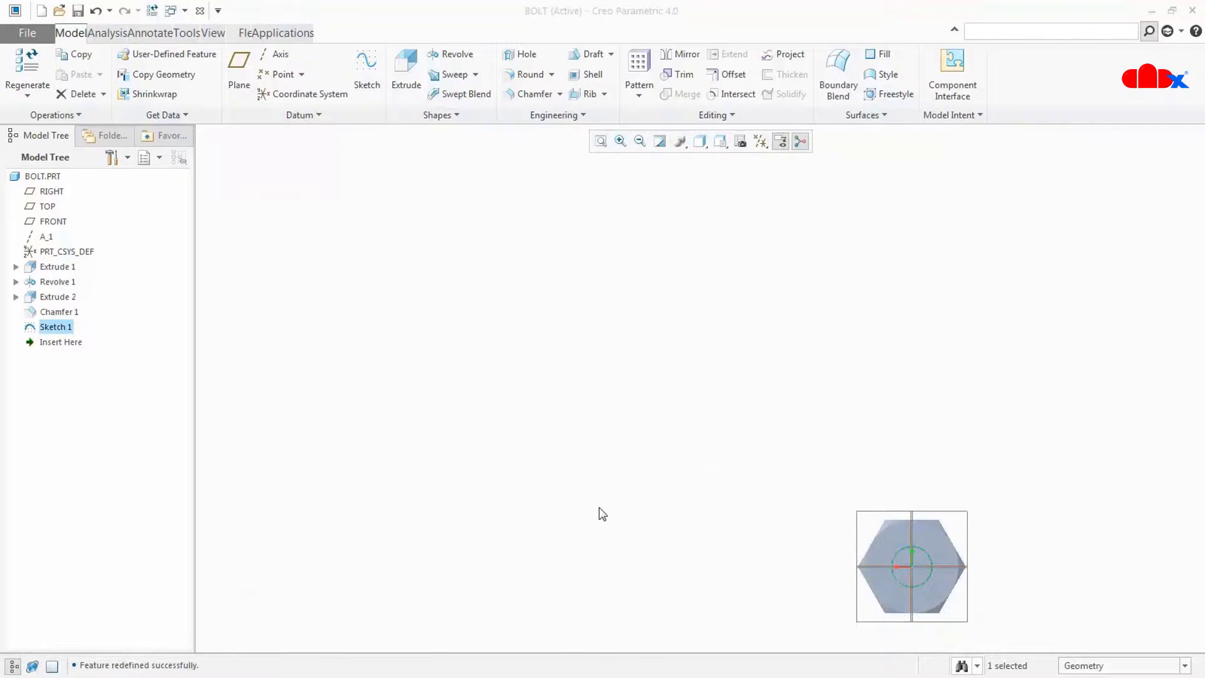
Edit the definition of Sketch 1, test the updated mapkey n from a rotated view, and finish the sketch
double_click(76, 328)
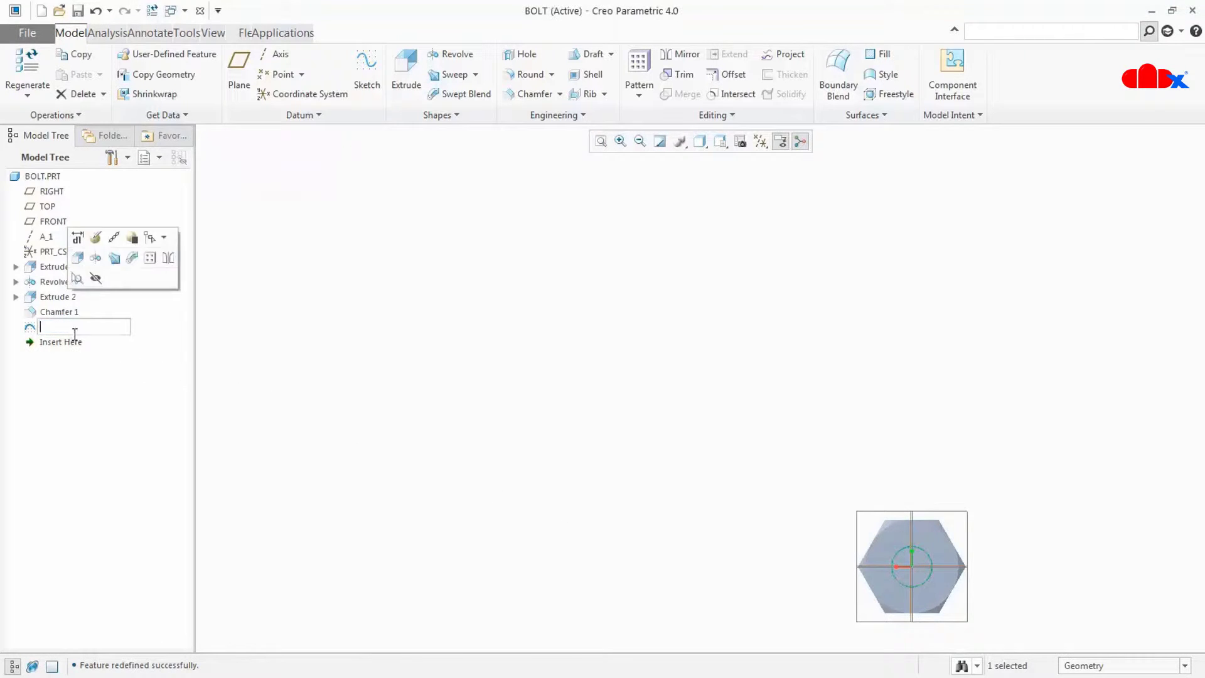
left_click(95, 237)
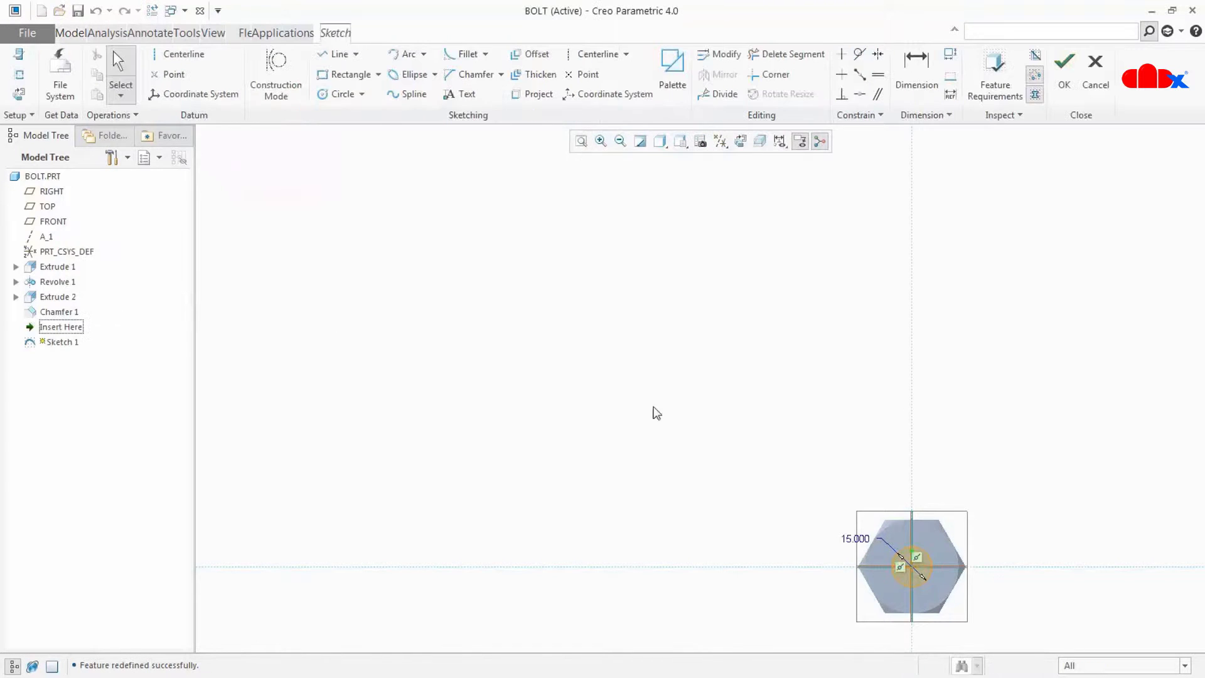
middle_click_drag(683, 417, 732, 412)
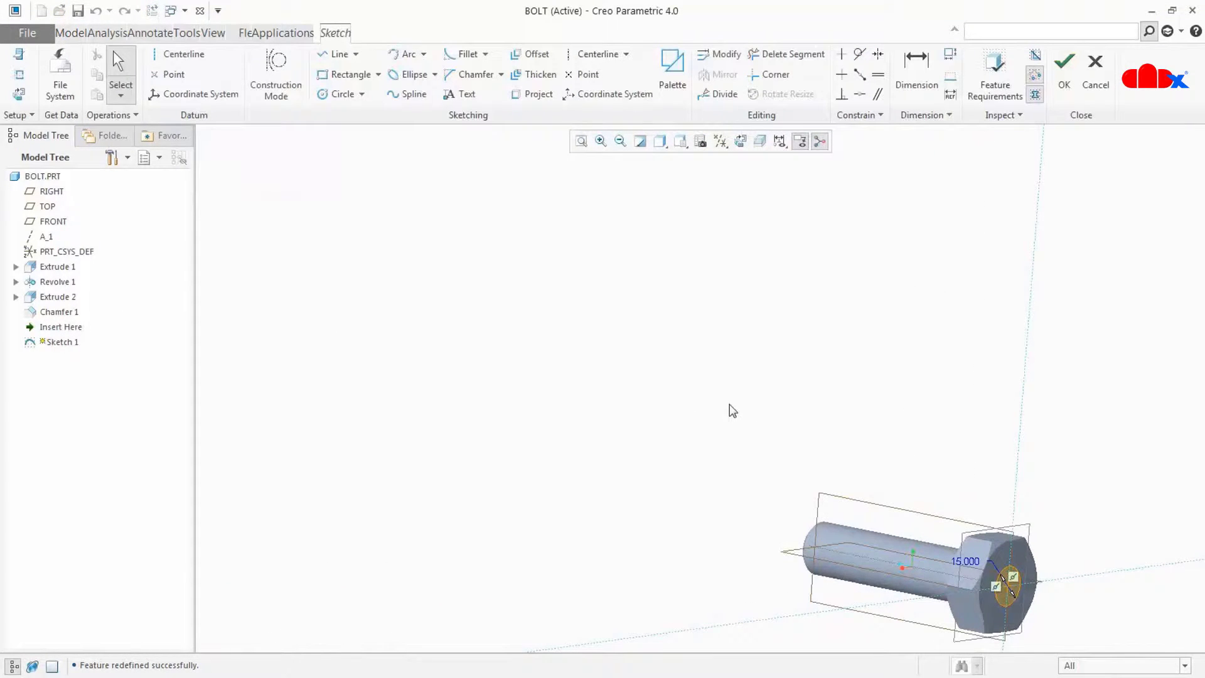
key("ctrl+d")
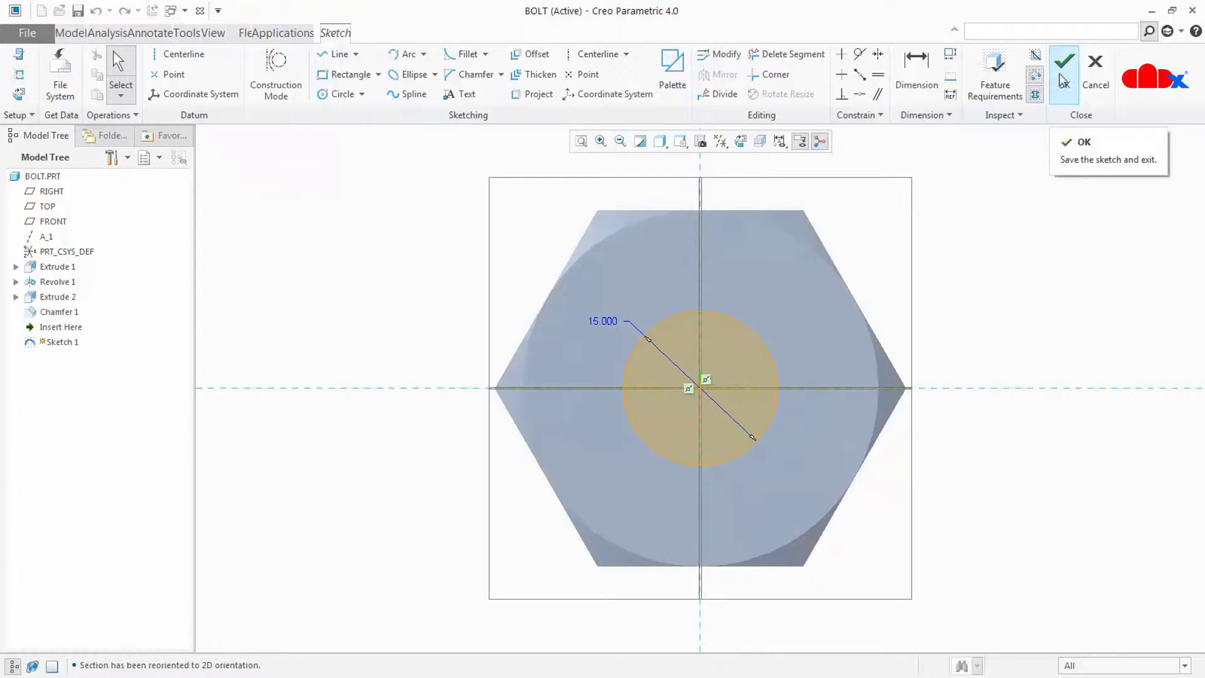
left_click(1063, 76)
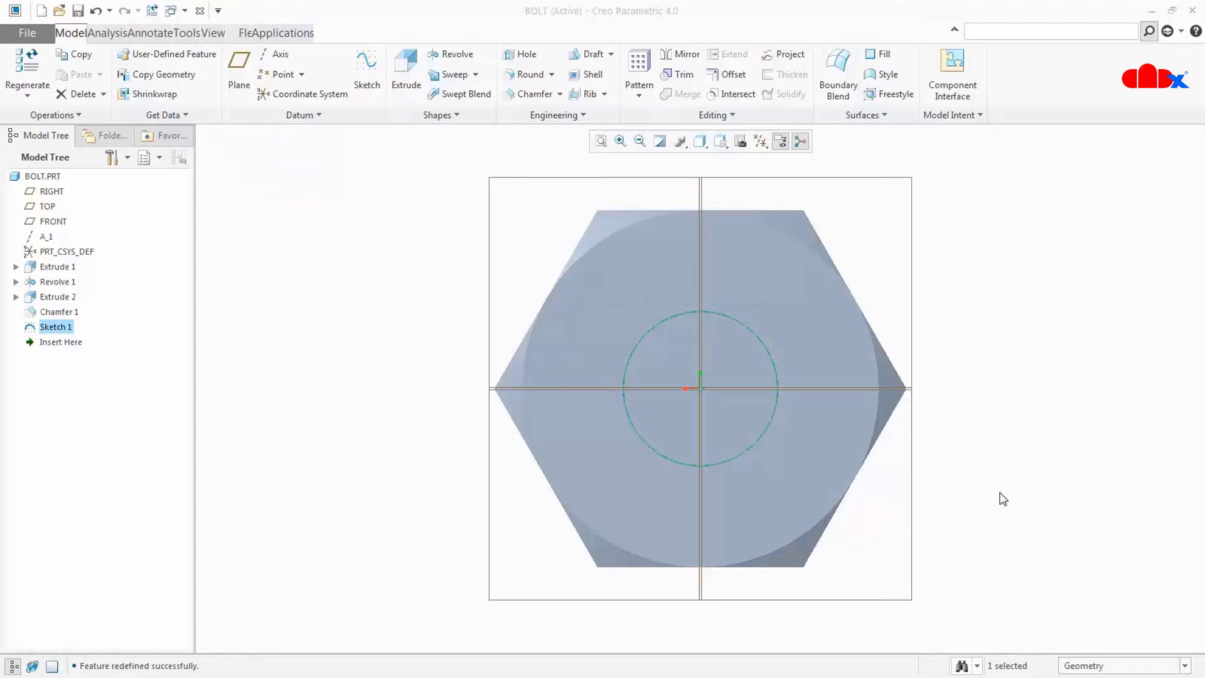
left_click(946, 457)
scroll(946, 457, "down", 3)
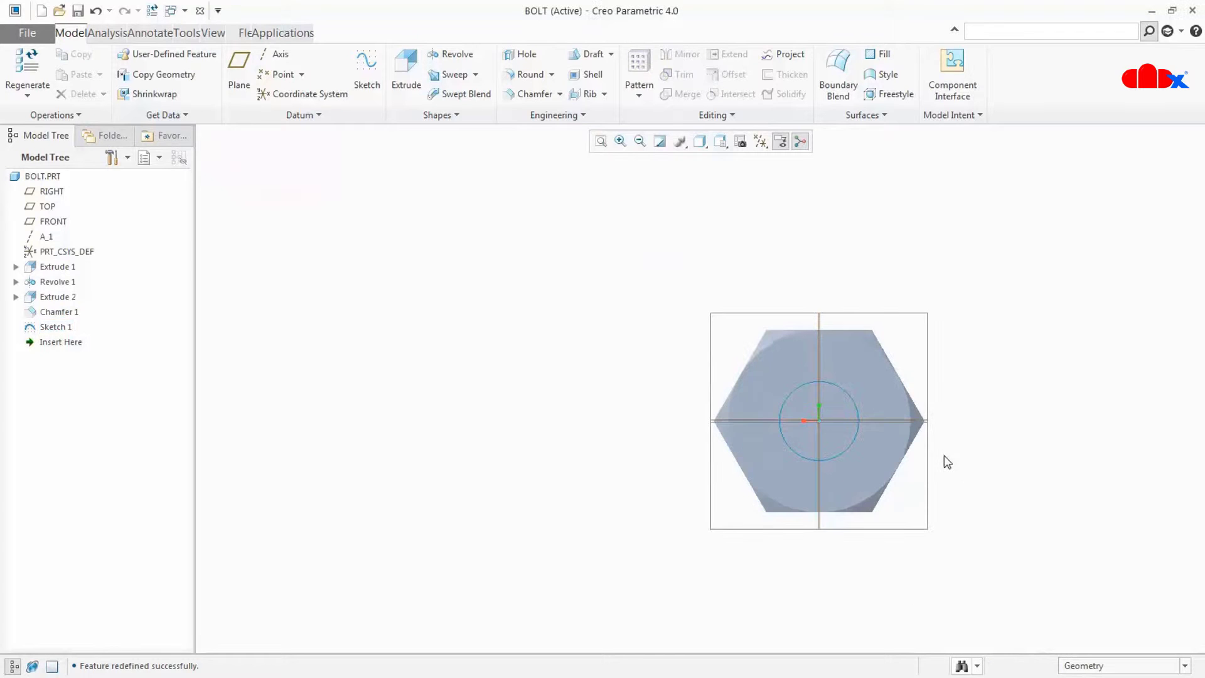
scroll(944, 455, "up", 2)
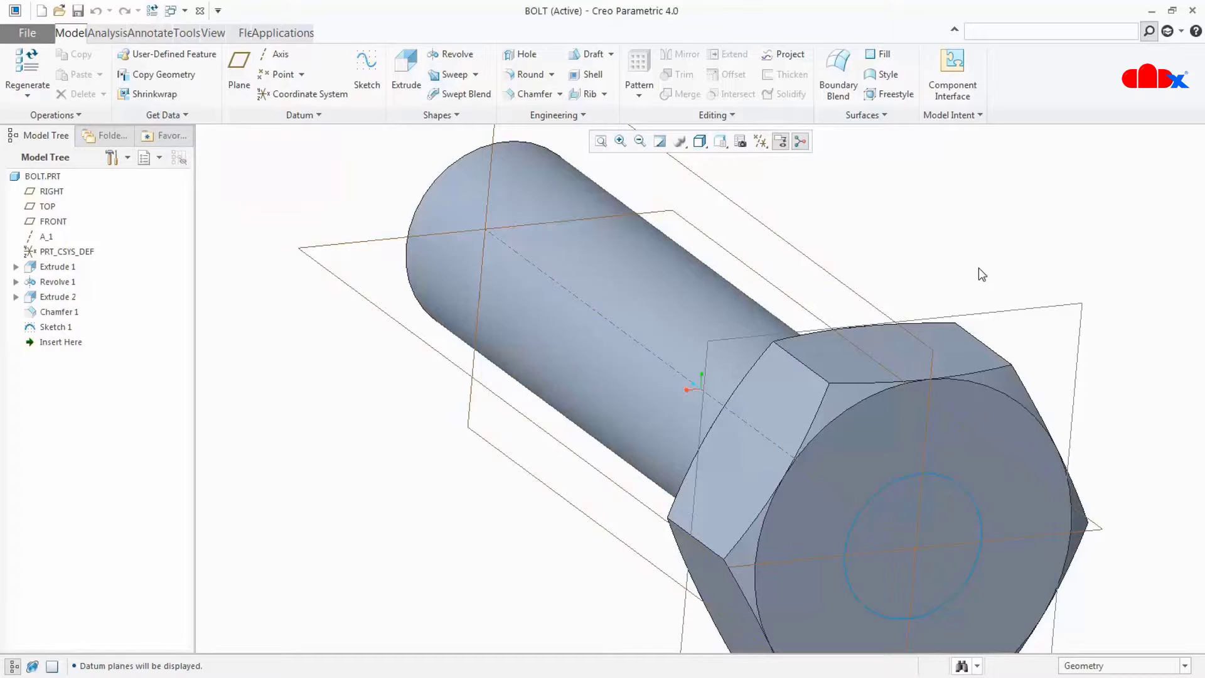
scroll(979, 267, "down", 3)
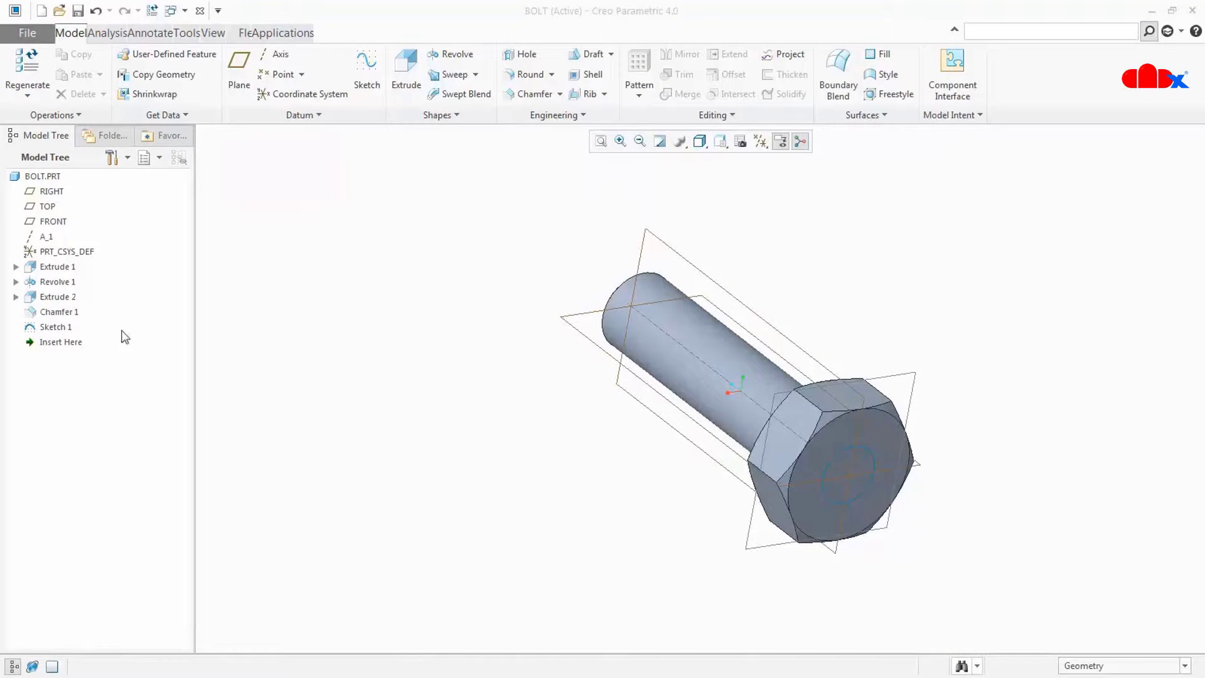
With Extrude 1 selected, create a new mapkey with shortcut s and name sketch edit, and start recording it
left_click(65, 267)
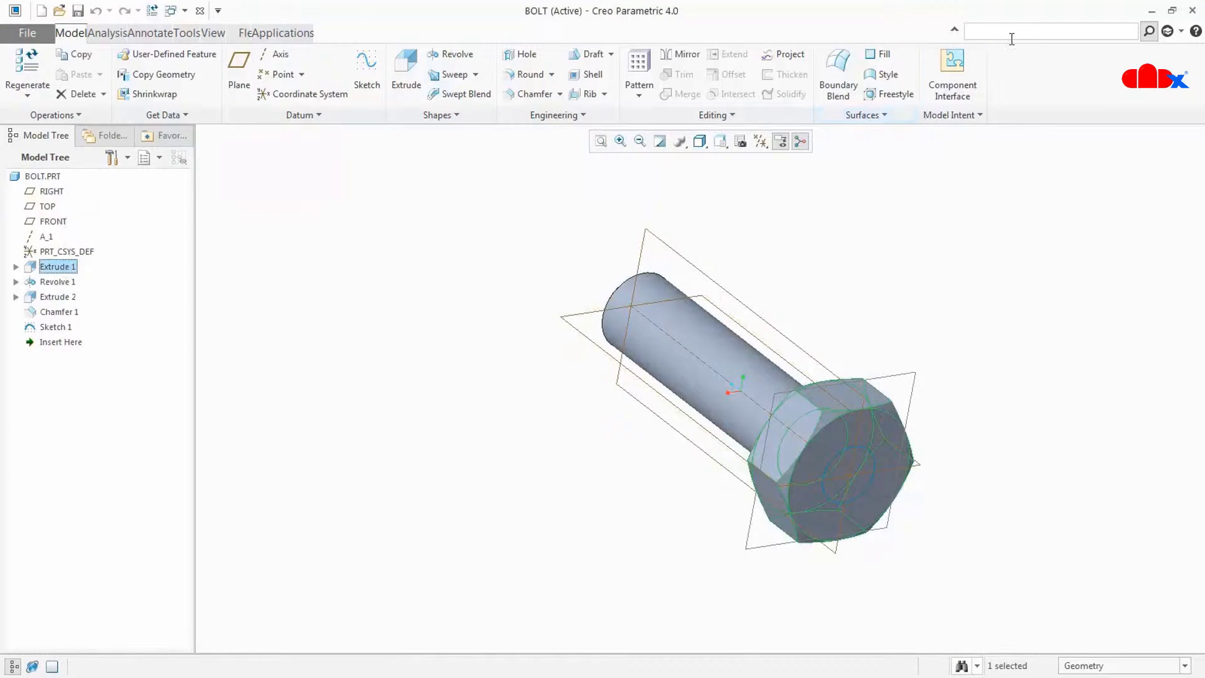
type("map")
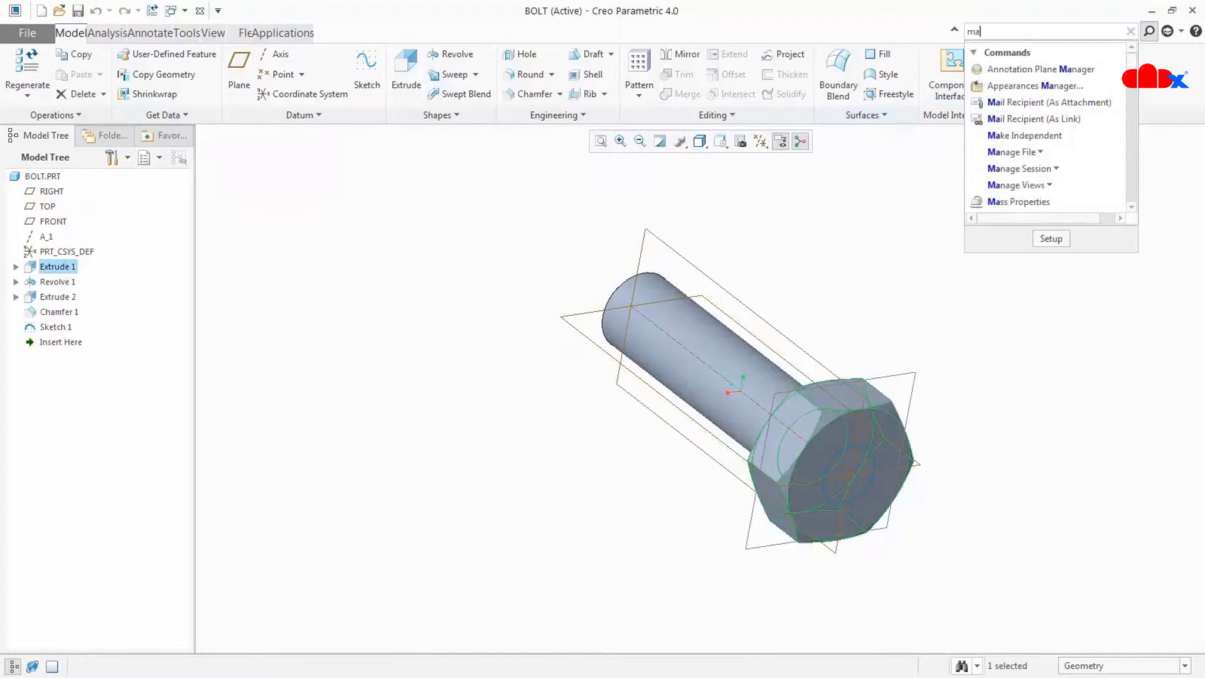
left_click(998, 81)
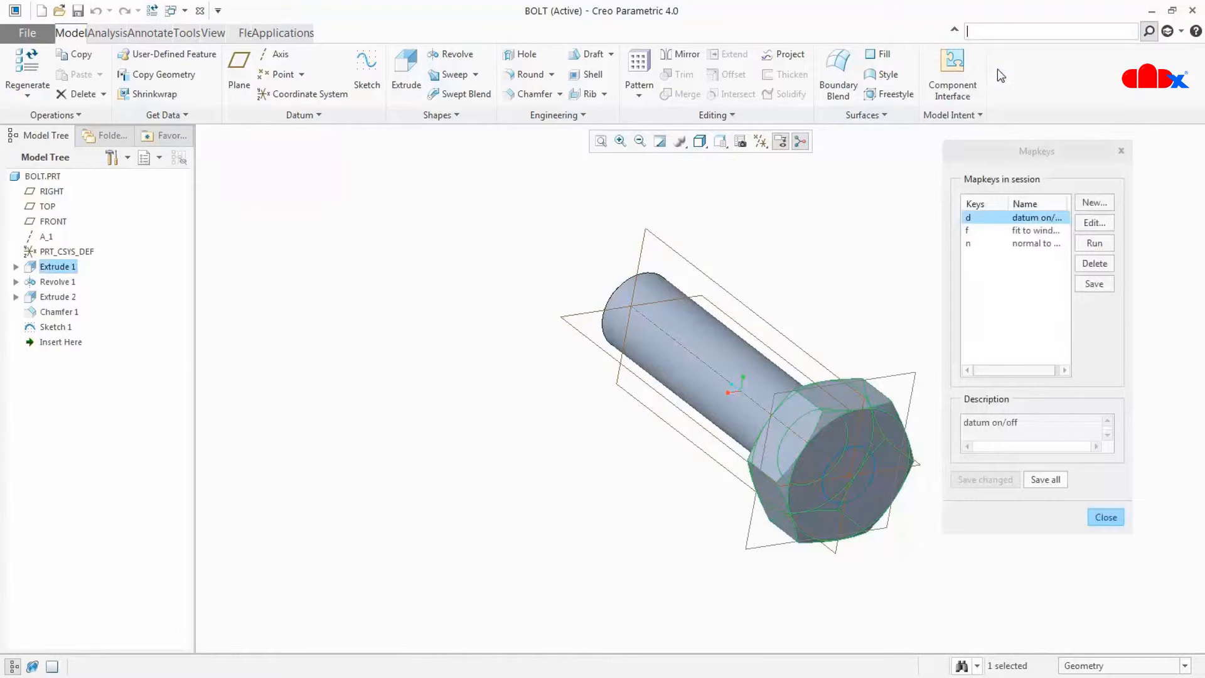
left_click(1094, 203)
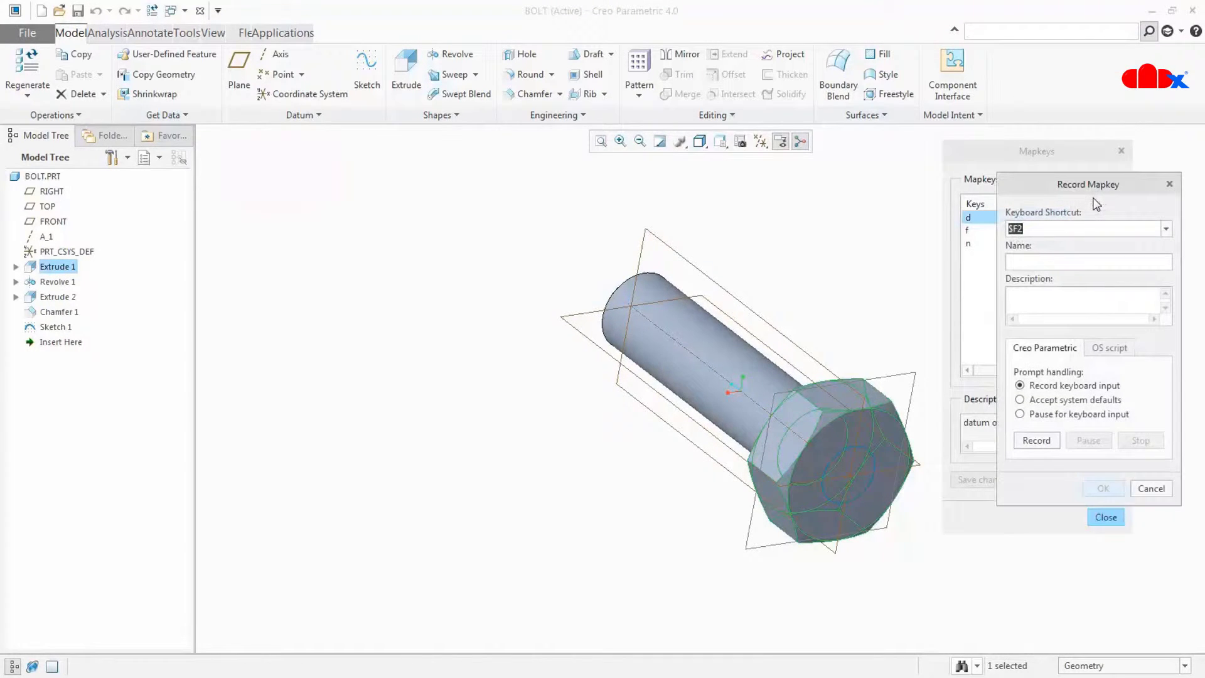
type("ssketch edit")
left_click(1036, 441)
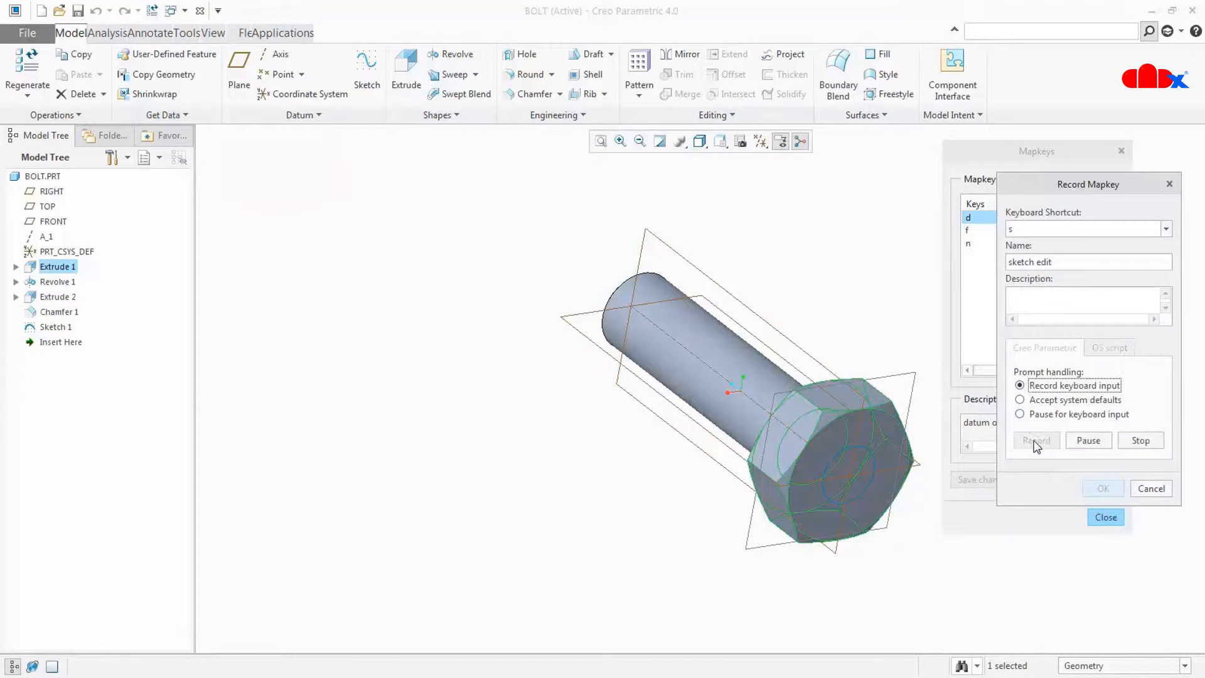
Record editing the definition of Extrude 1, opening its internal section sketch, and applying Sketch View and Refit
right_click(65, 268)
left_click(93, 188)
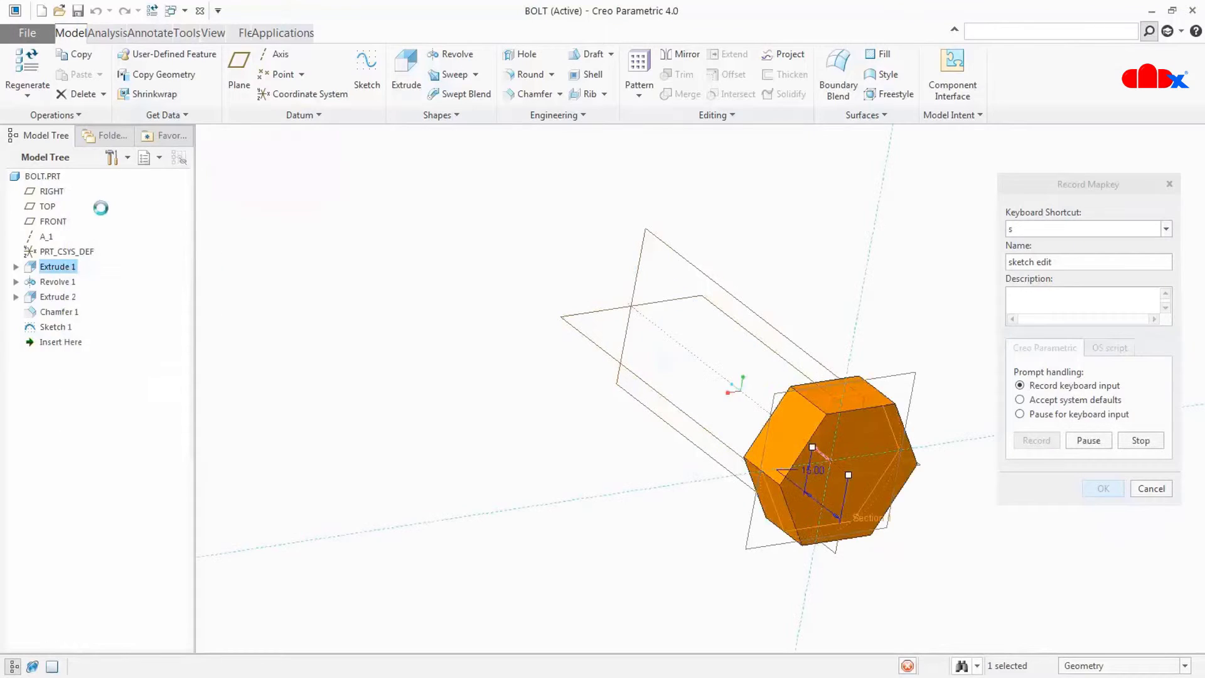
left_click(88, 116)
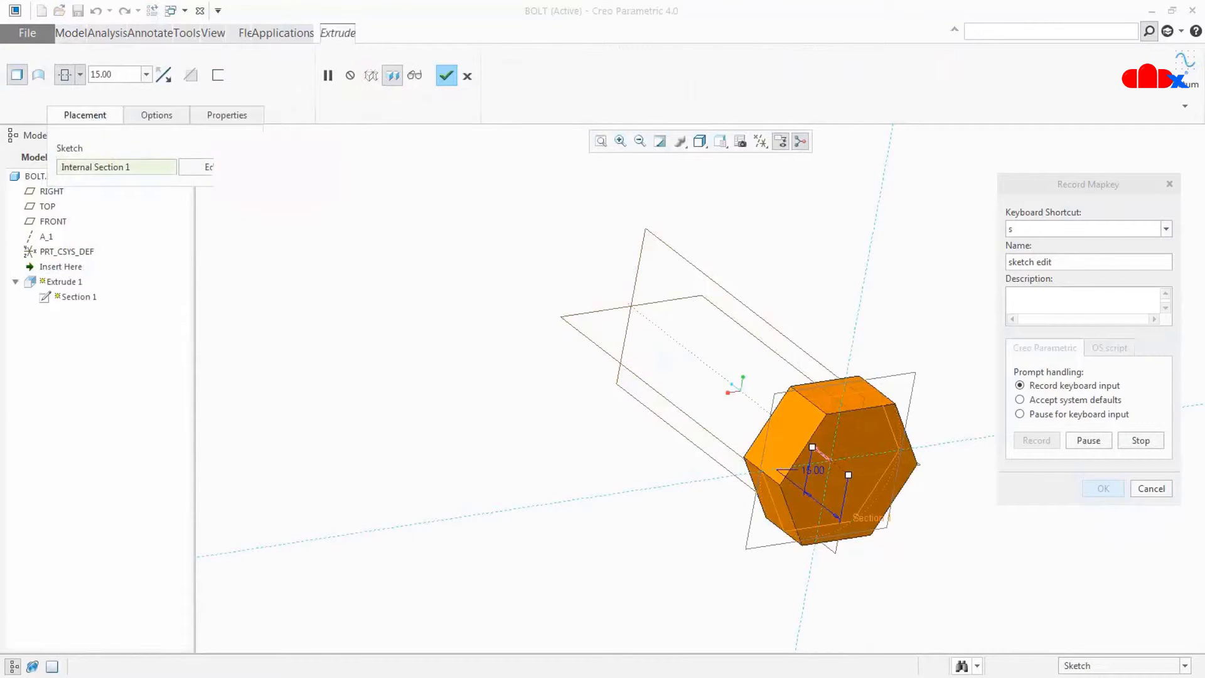
left_click(183, 164)
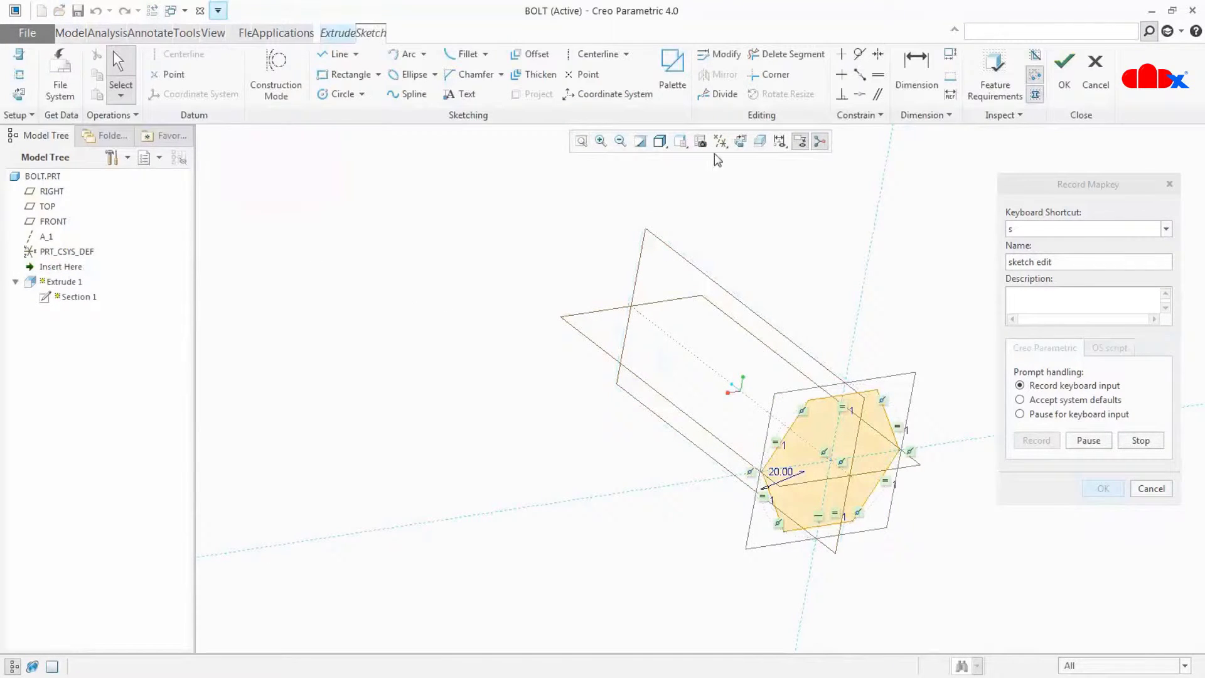
left_click(739, 146)
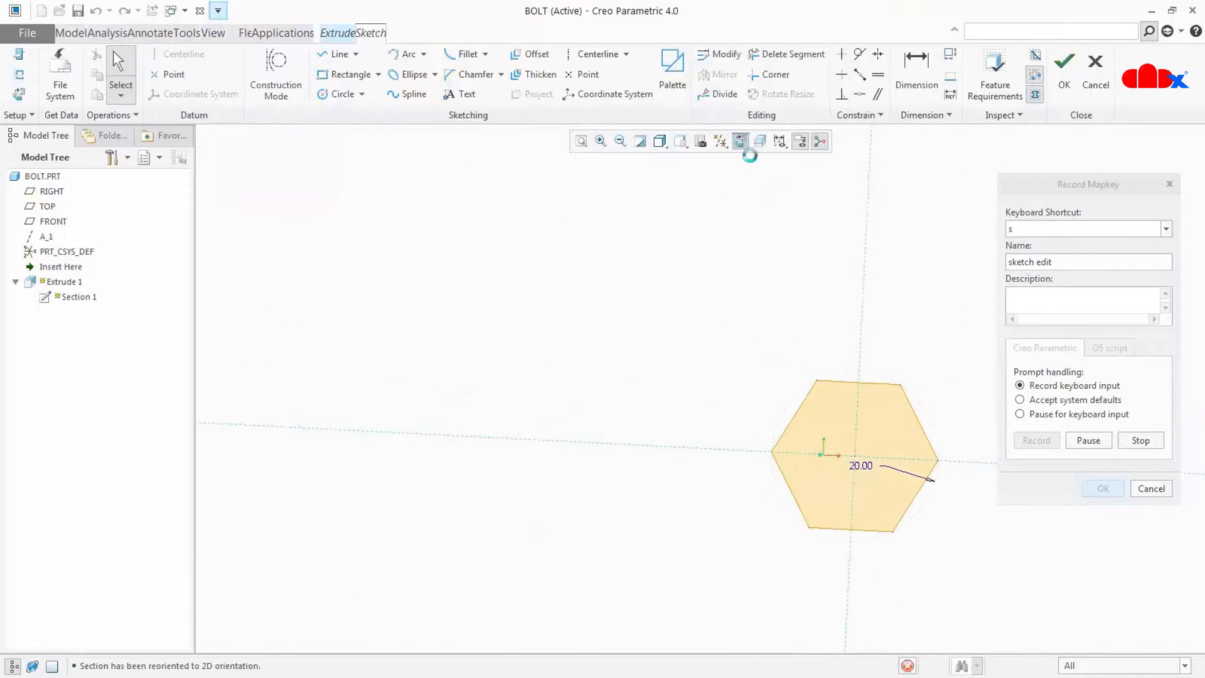
left_click(581, 140)
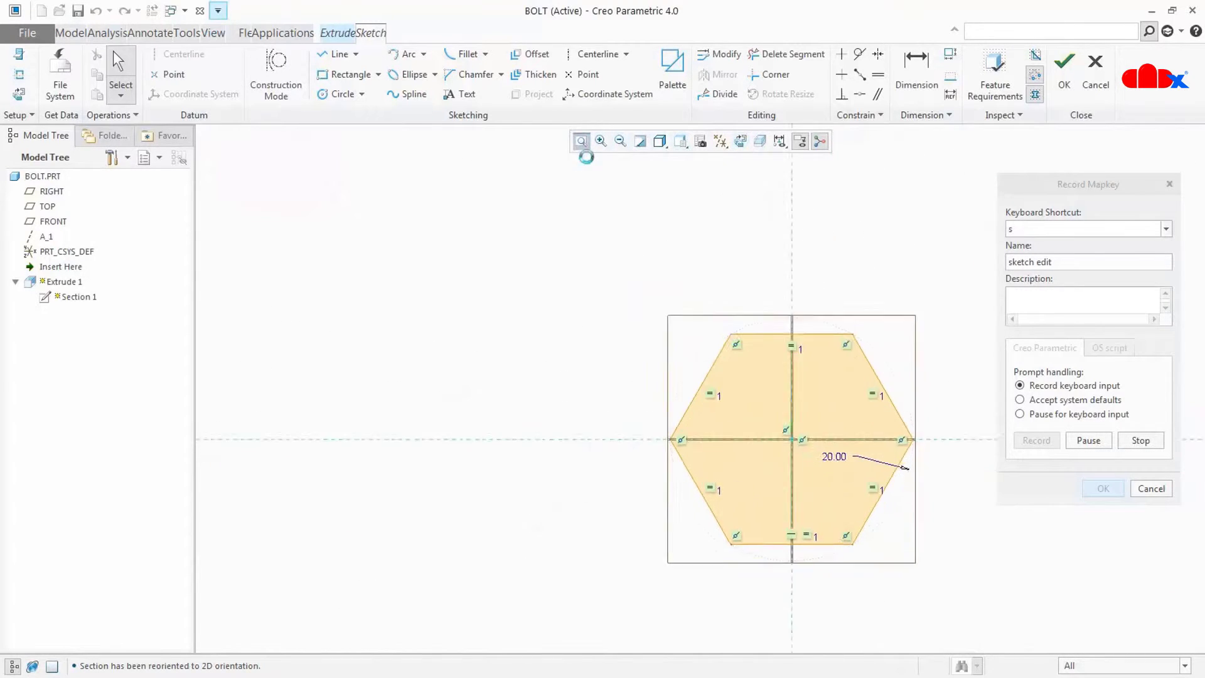
Stop recording and save the mapkey, and finish the section sketch and the Extrude 1 redefinition
left_click(1142, 440)
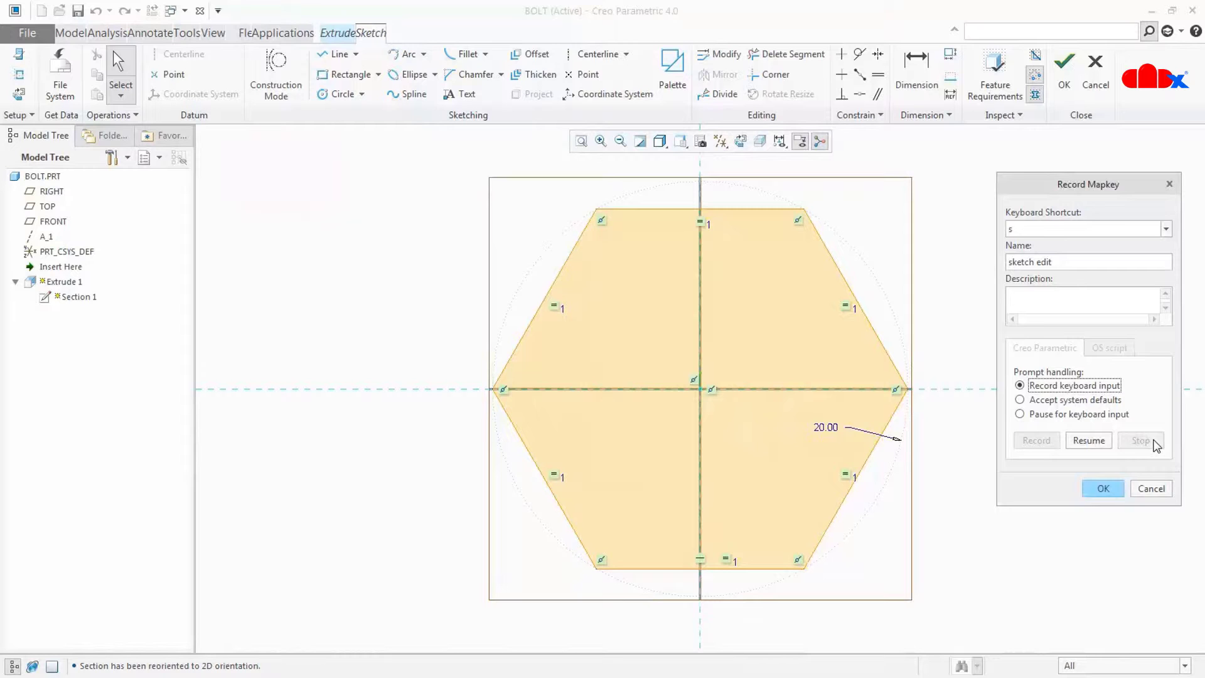
left_click(1100, 490)
left_click(1064, 80)
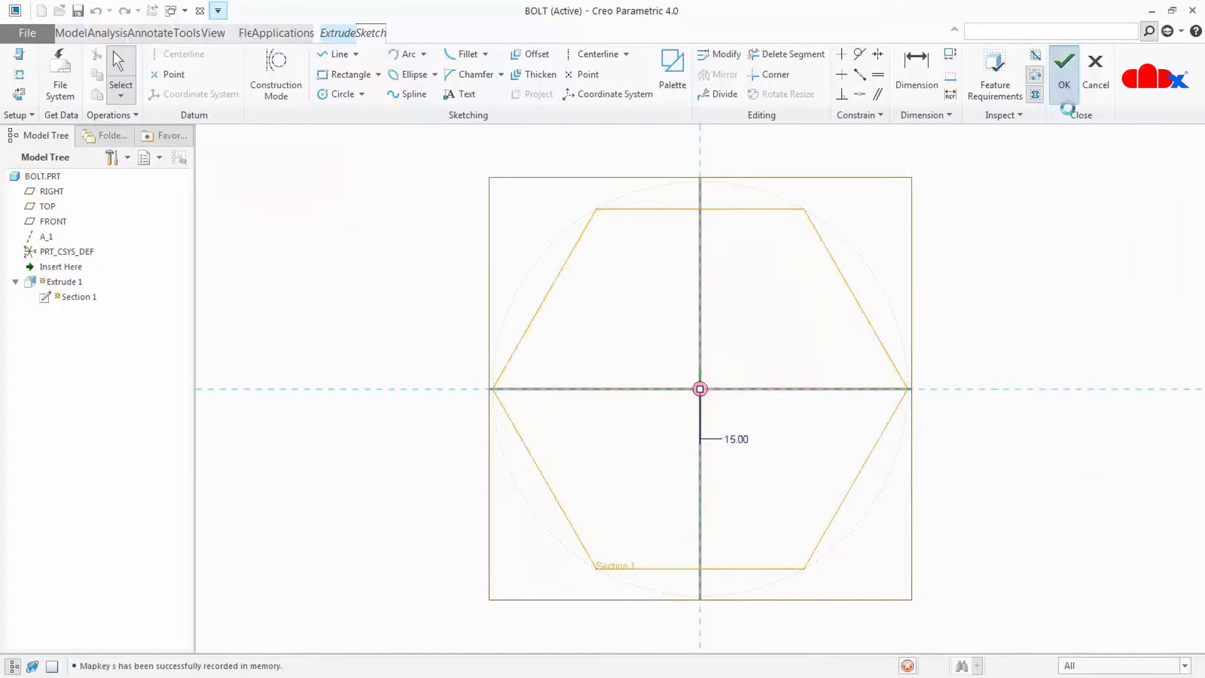
left_click(446, 77)
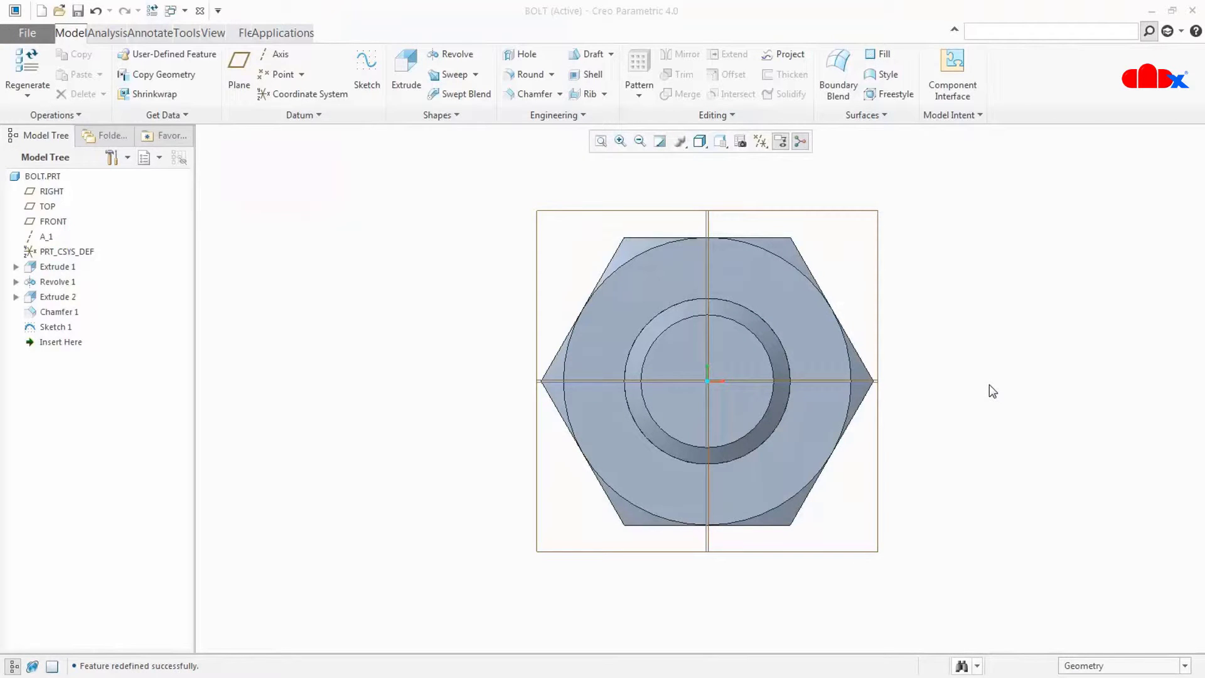
Test mapkey s on Extrude 1 to open its section sketch
left_click(57, 267)
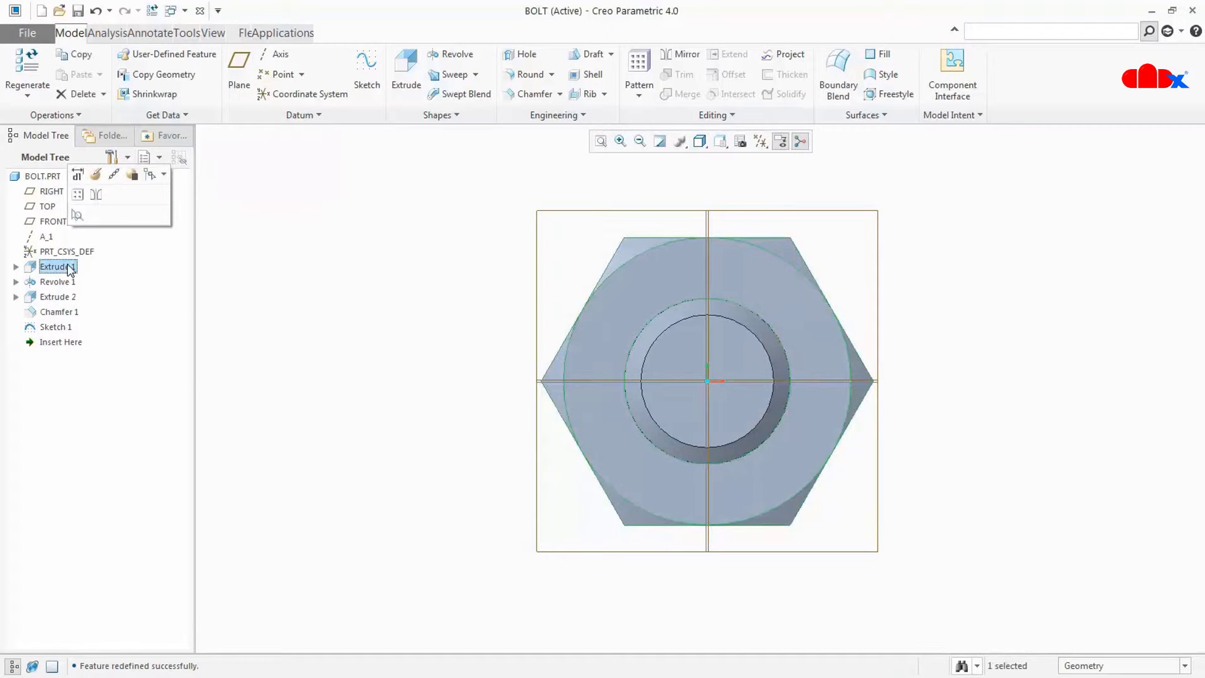
double_click(58, 267)
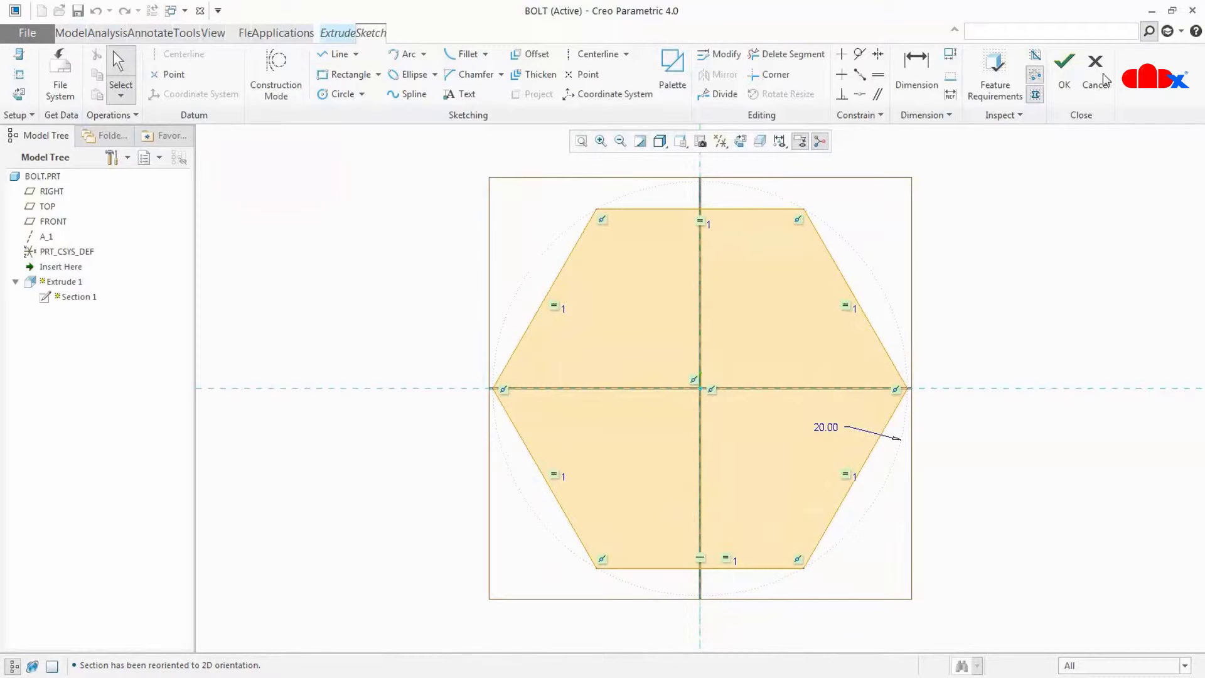
Finish the section sketch and the Extrude 1 redefinition, and return the bolt to its standard orientation
left_click(1066, 87)
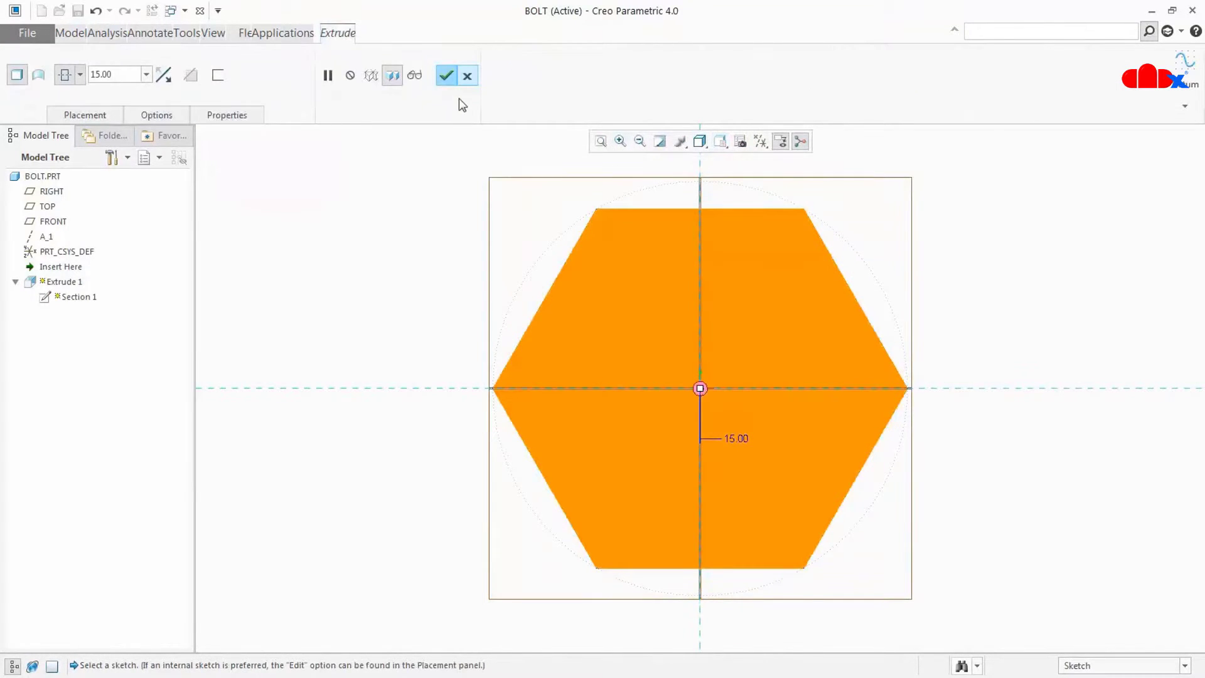
left_click(450, 79)
key("ctrl+d")
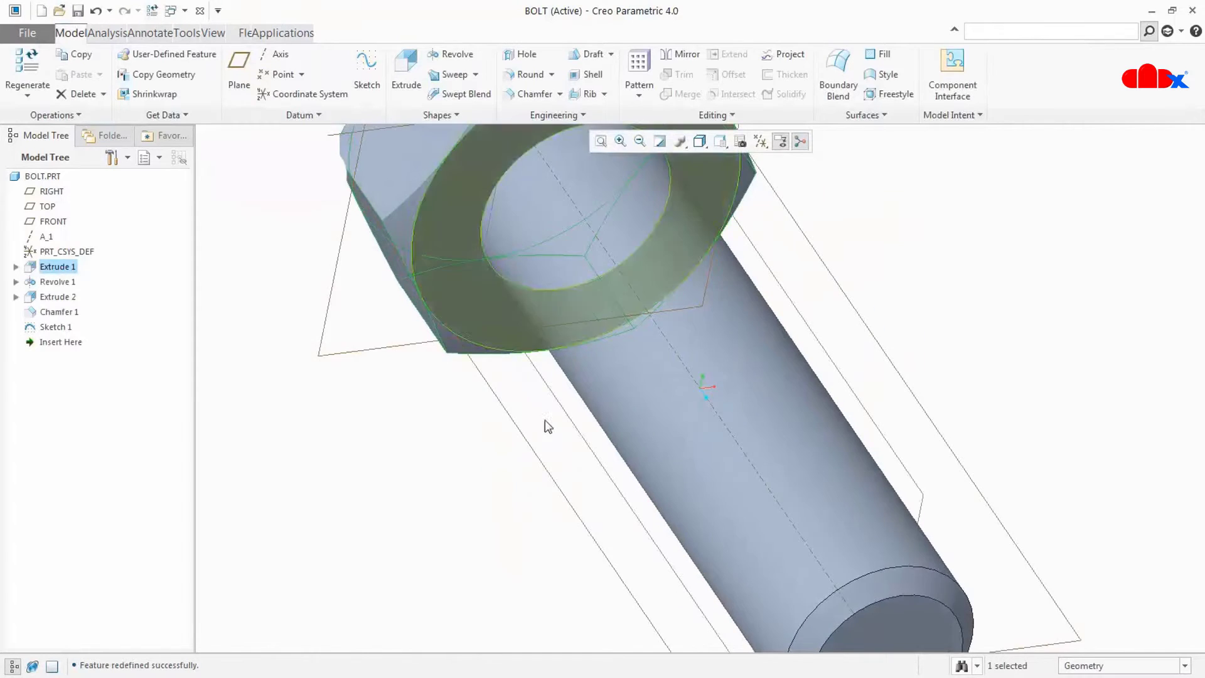
Test mapkey s on Extrude 2, then close its sketch and redefinition and restore the standard orientation
left_click(61, 298)
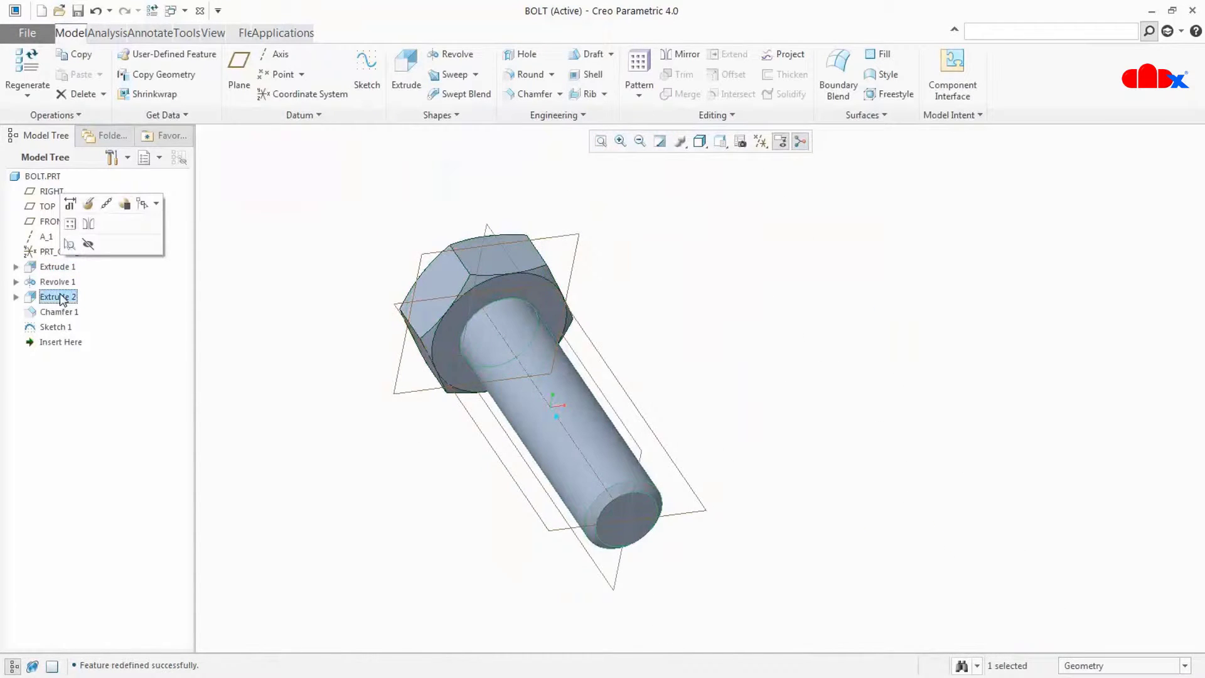
double_click(63, 298)
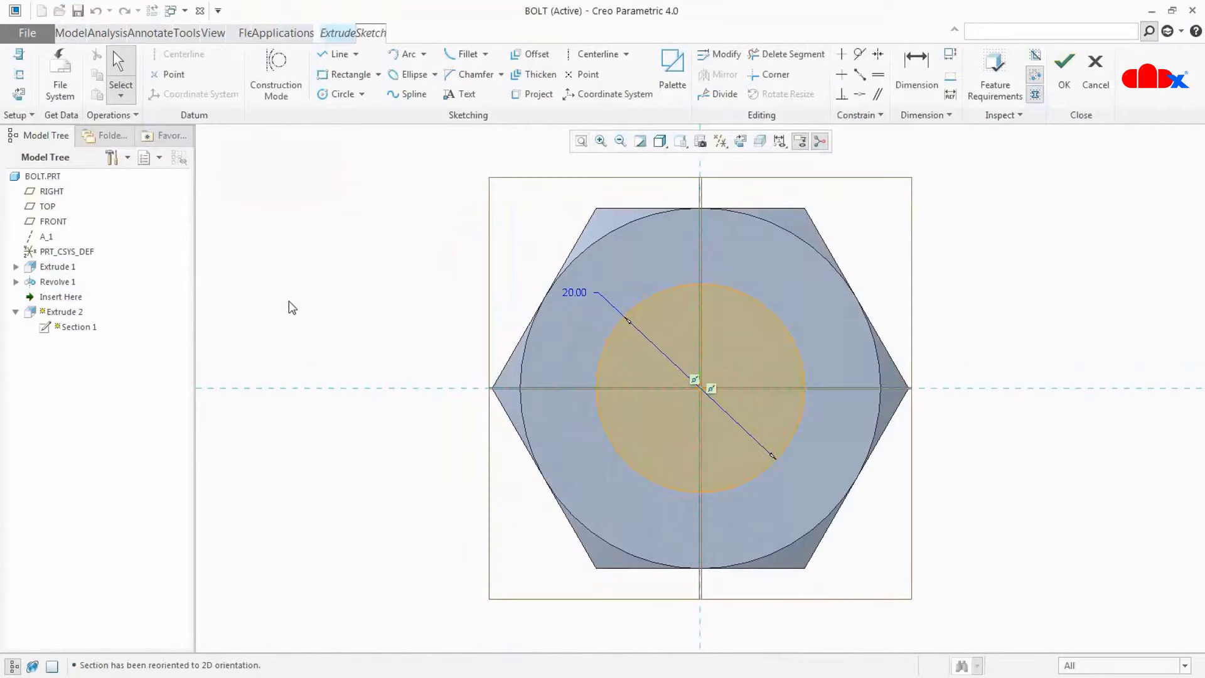
left_click(1064, 69)
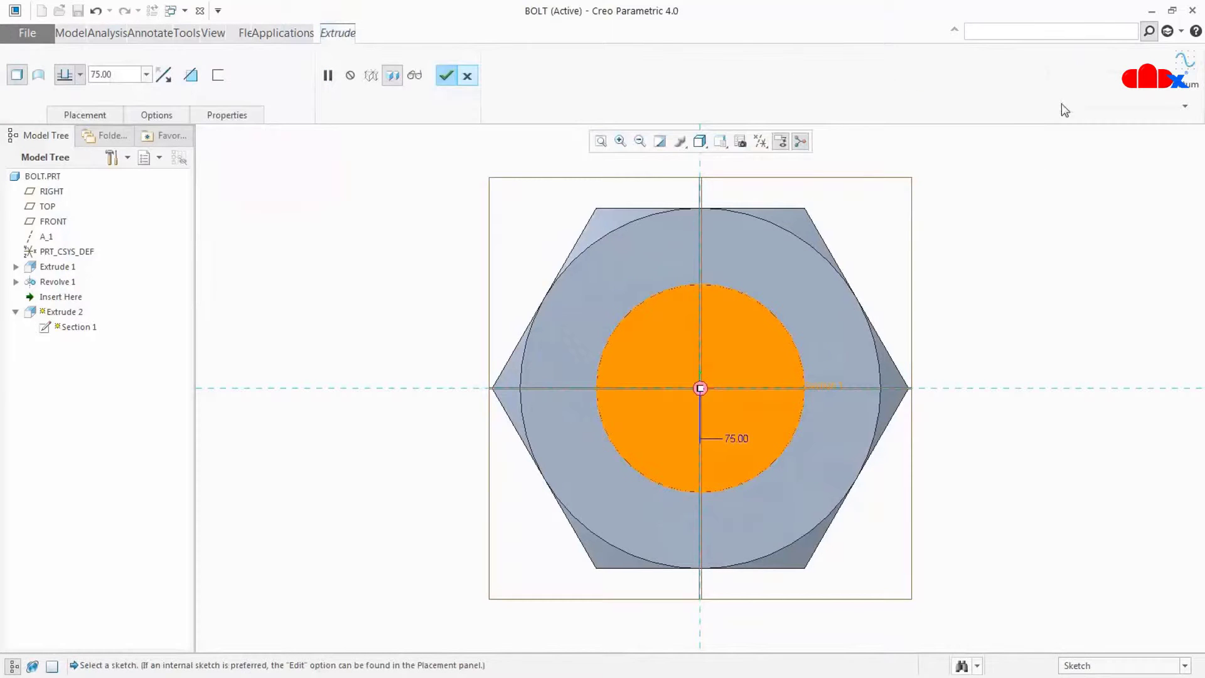
left_click(446, 75)
key("ctrl+d")
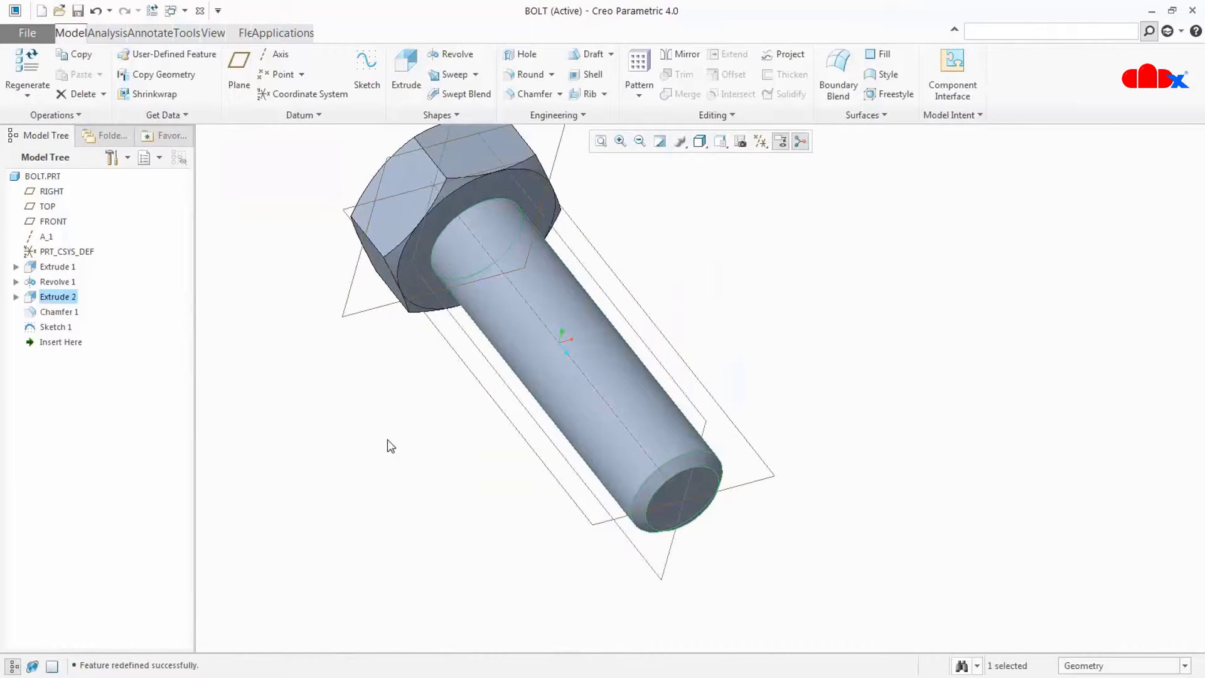
Test mapkey s on Revolve 1, then complete the revolve redefinition and clear the selection
left_click(62, 282)
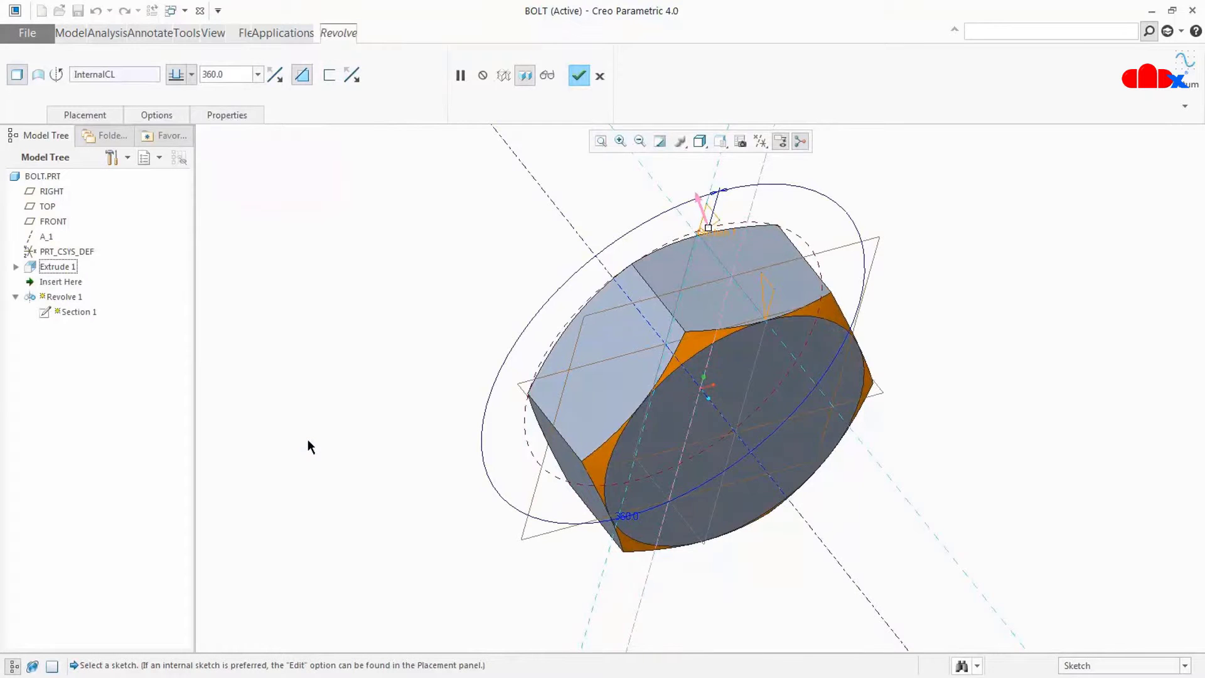
left_click(578, 76)
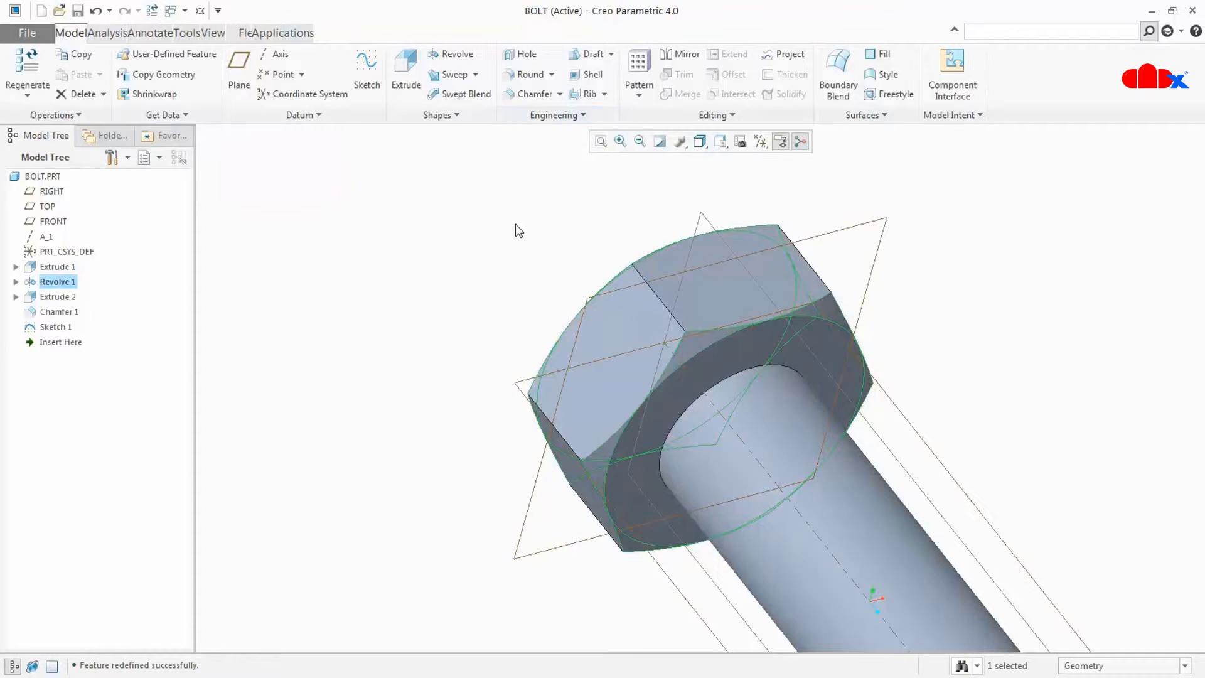
left_click(516, 226)
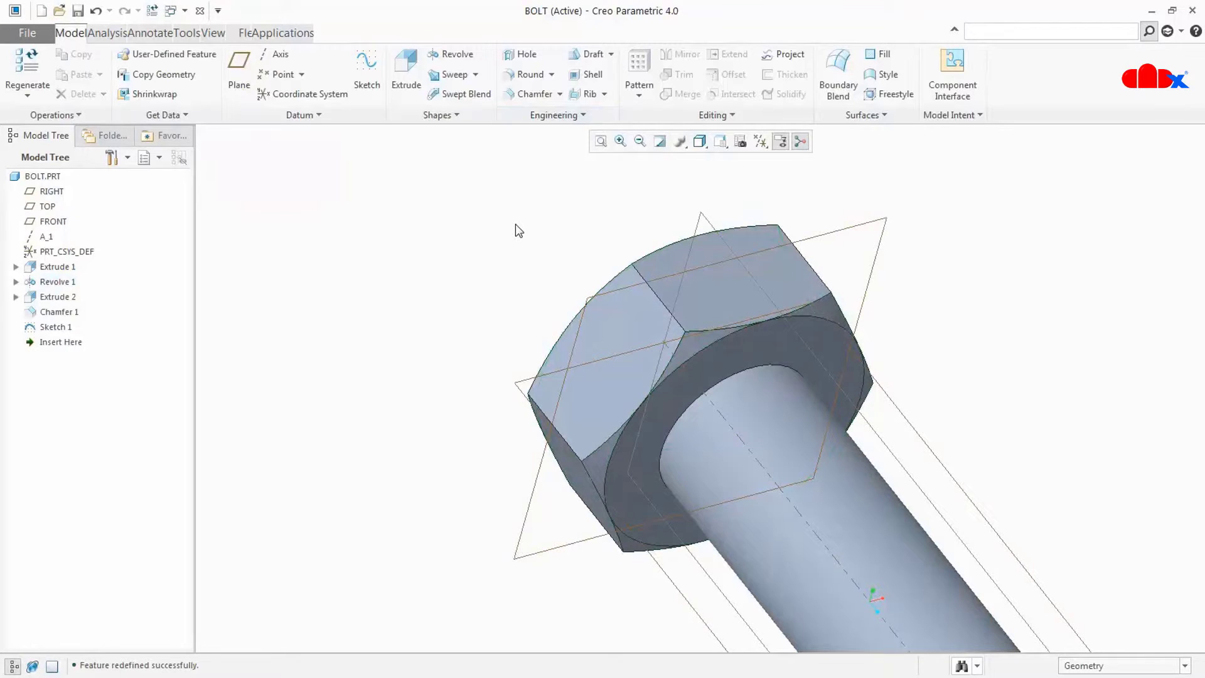
With Revolve 1 selected, create a new mapkey with shortcut sr and name sketch revolve, and start recording it
left_click(58, 284)
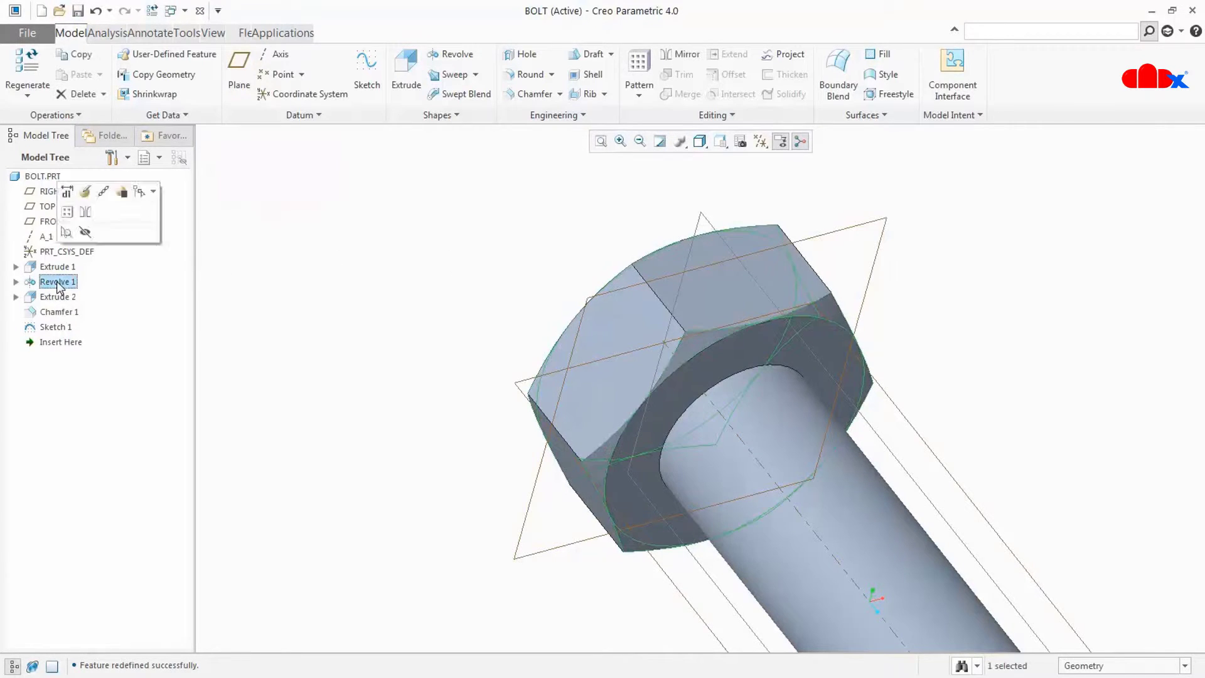
left_click(1023, 33)
type("map")
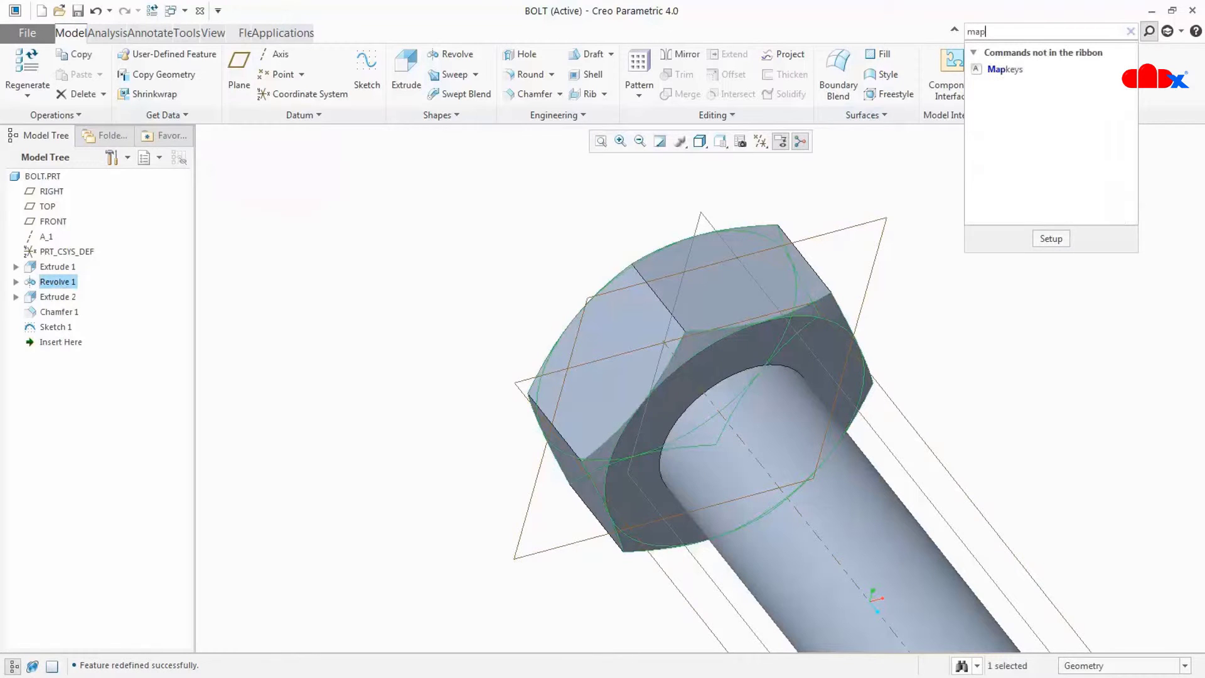
left_click(1026, 69)
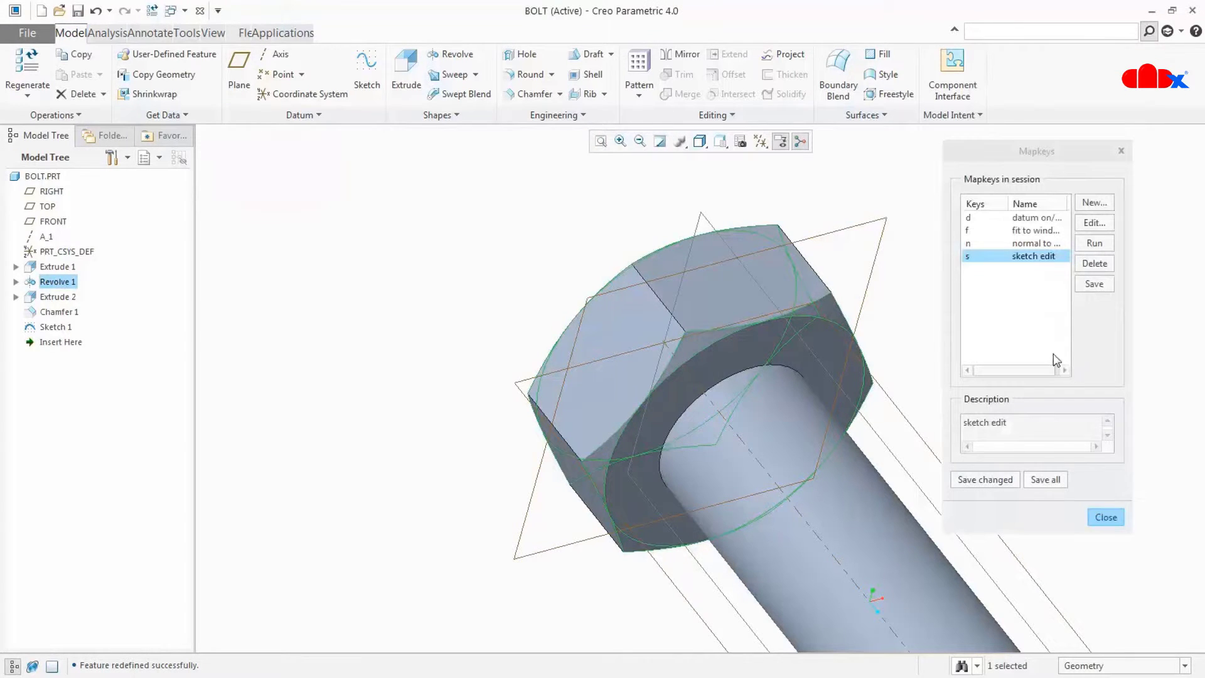
left_click(1089, 203)
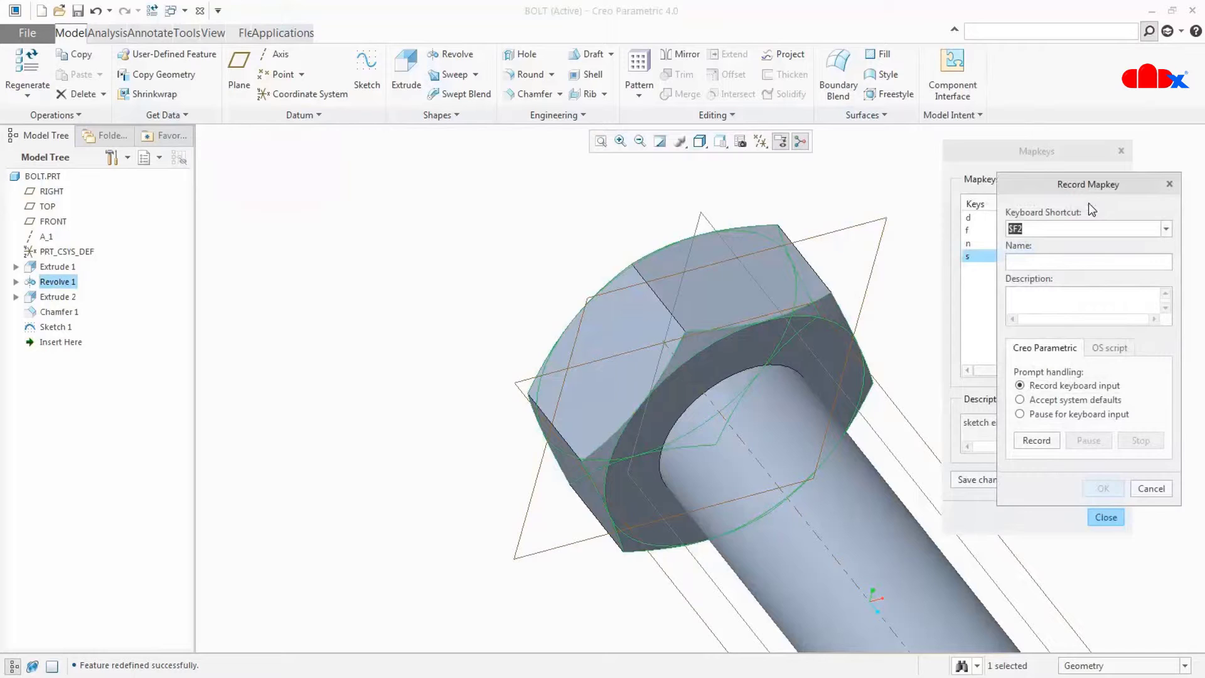
type("sf")
left_click(1032, 266)
type("sketch revolve")
left_click(1049, 441)
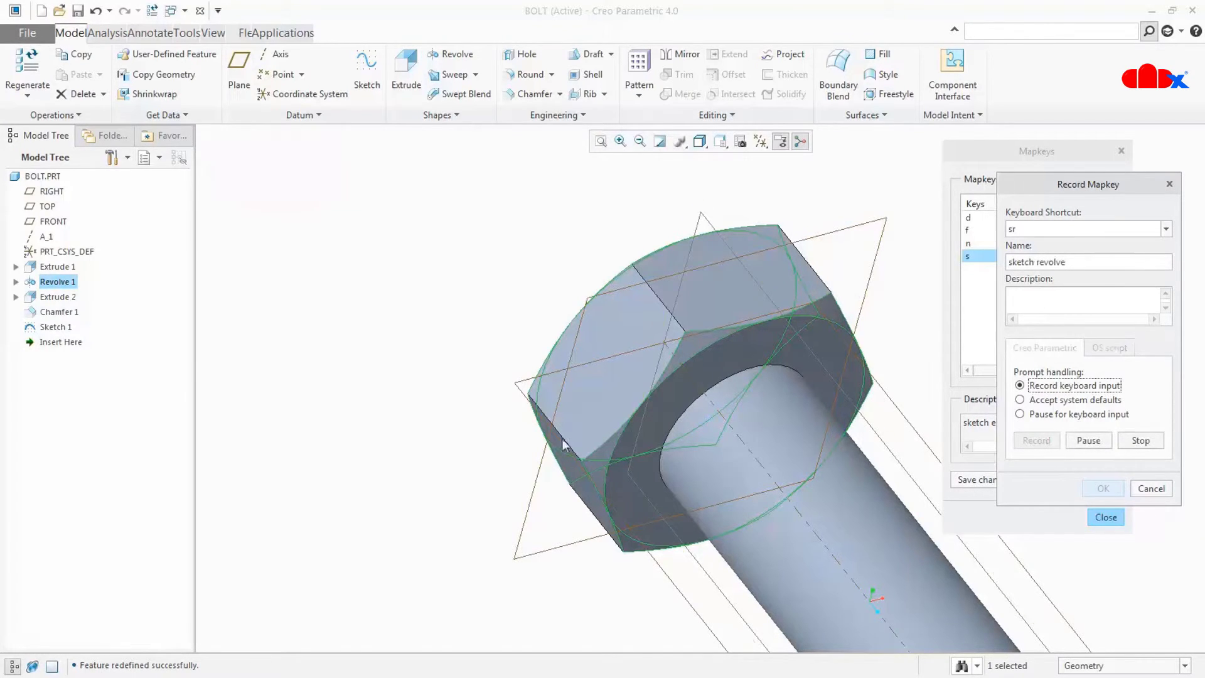
Record editing the definition of Revolve 1, opening its internal section sketch, and applying Sketch View and Refit
right_click(55, 285)
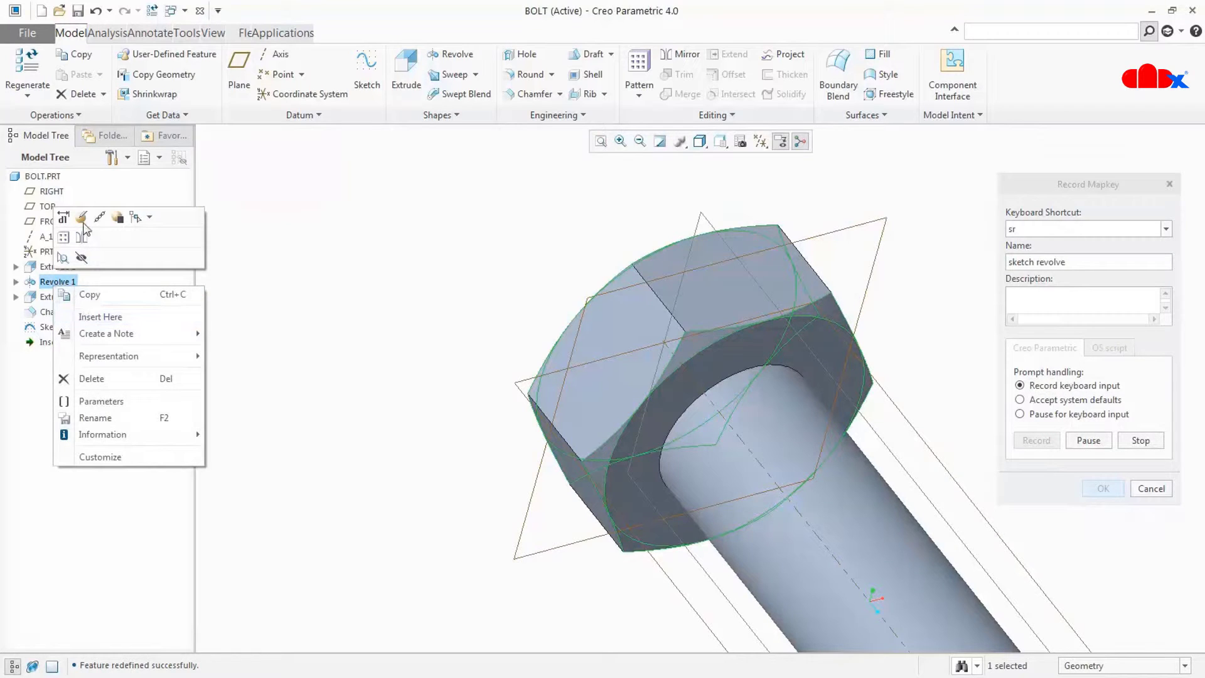
left_click(82, 218)
left_click(108, 118)
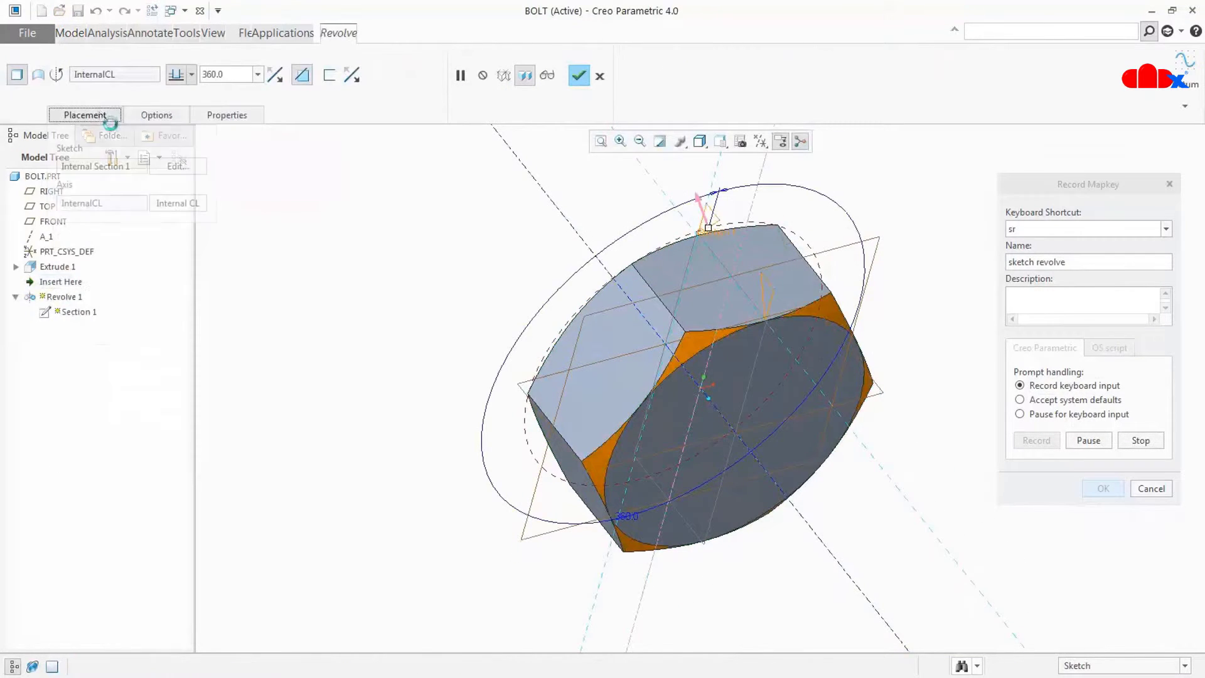
left_click(170, 167)
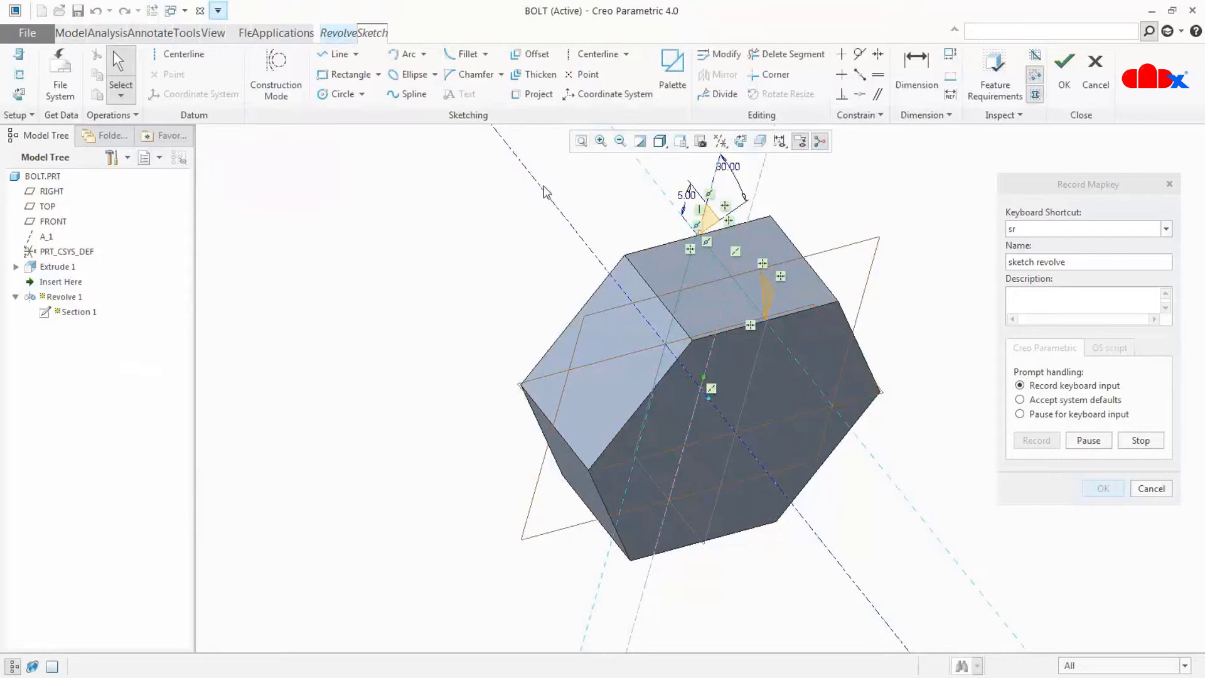
left_click(741, 141)
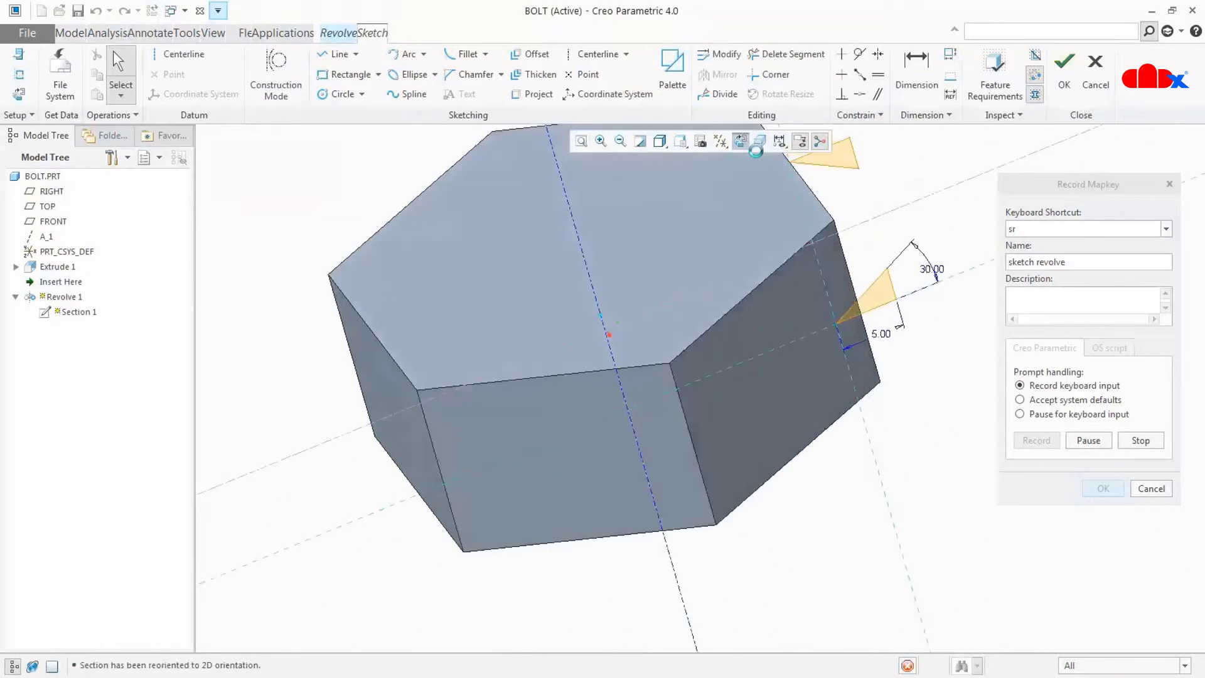
left_click(581, 141)
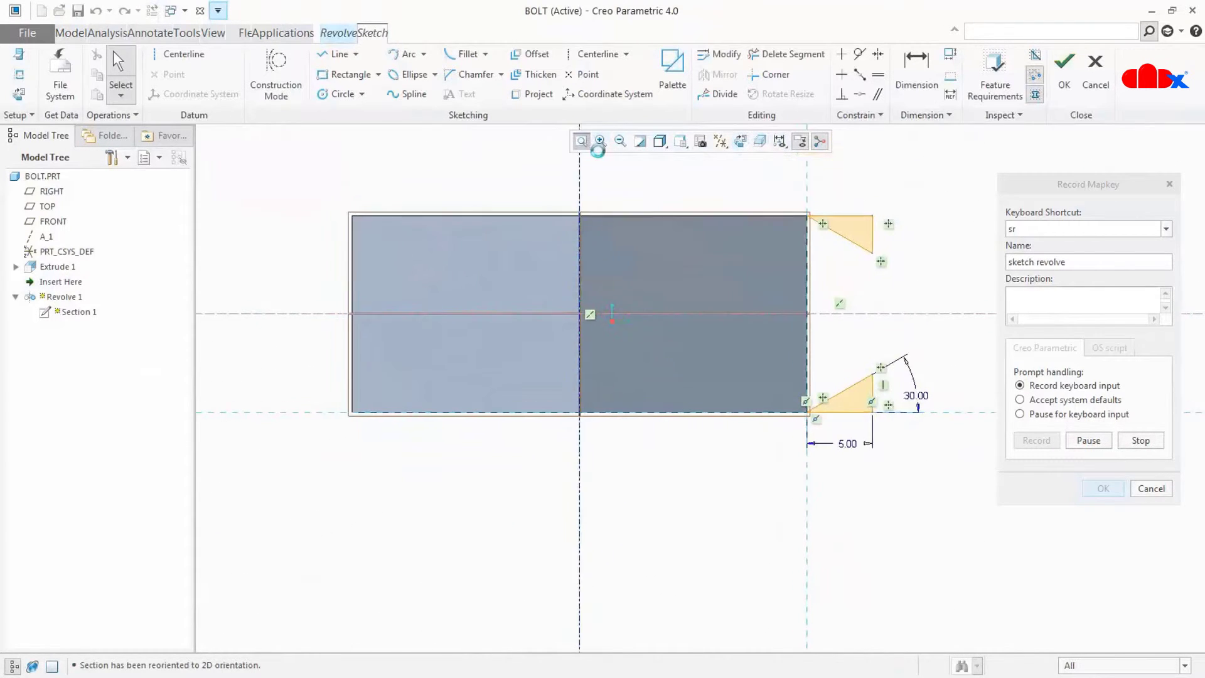
Stop recording and accept the sr mapkey, and finish the section sketch and the Revolve 1 redefinition
left_click(1151, 442)
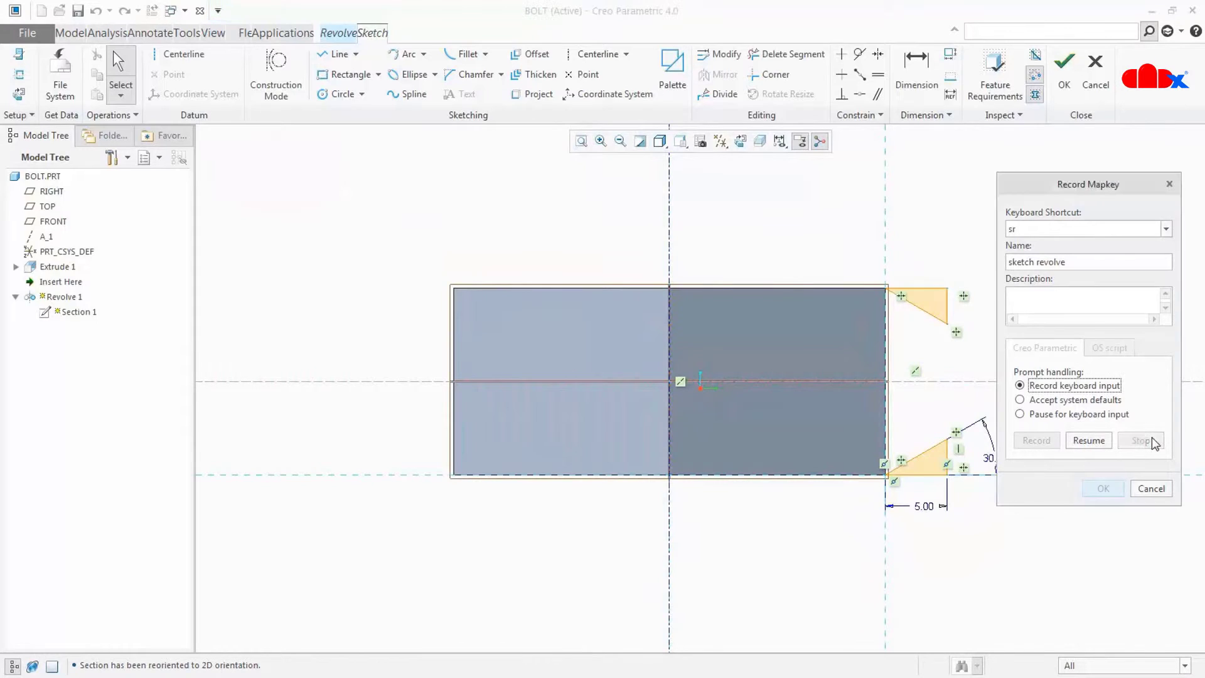
left_click(1105, 489)
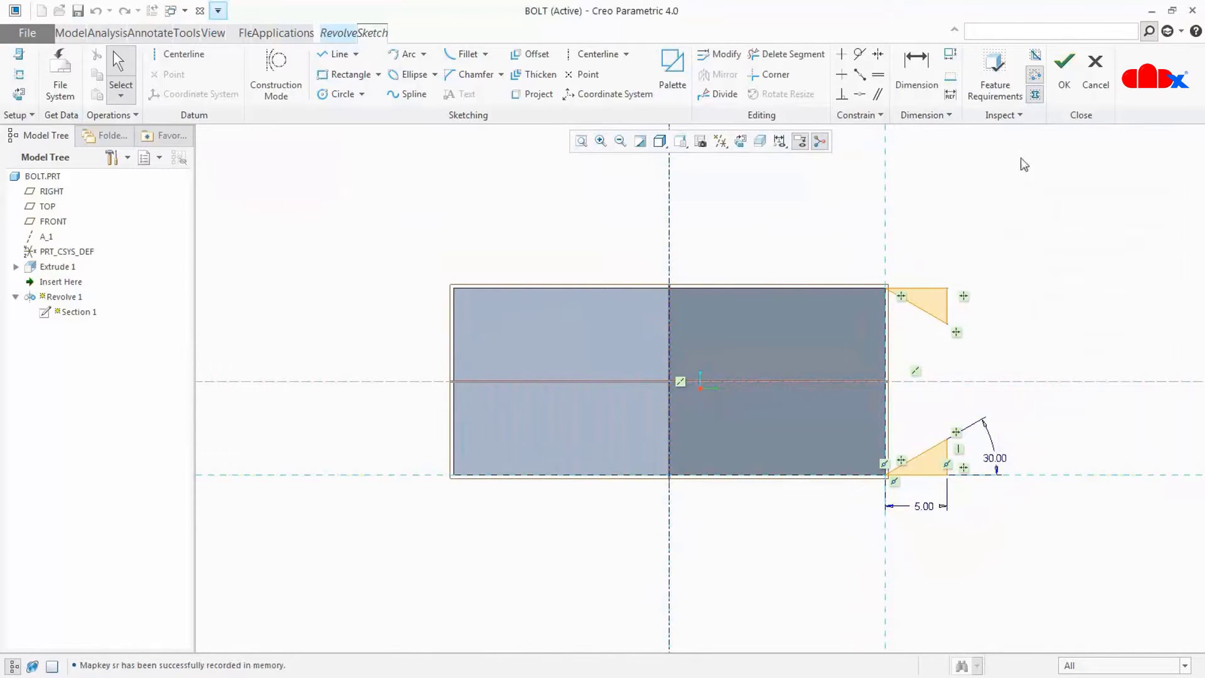
left_click(1064, 69)
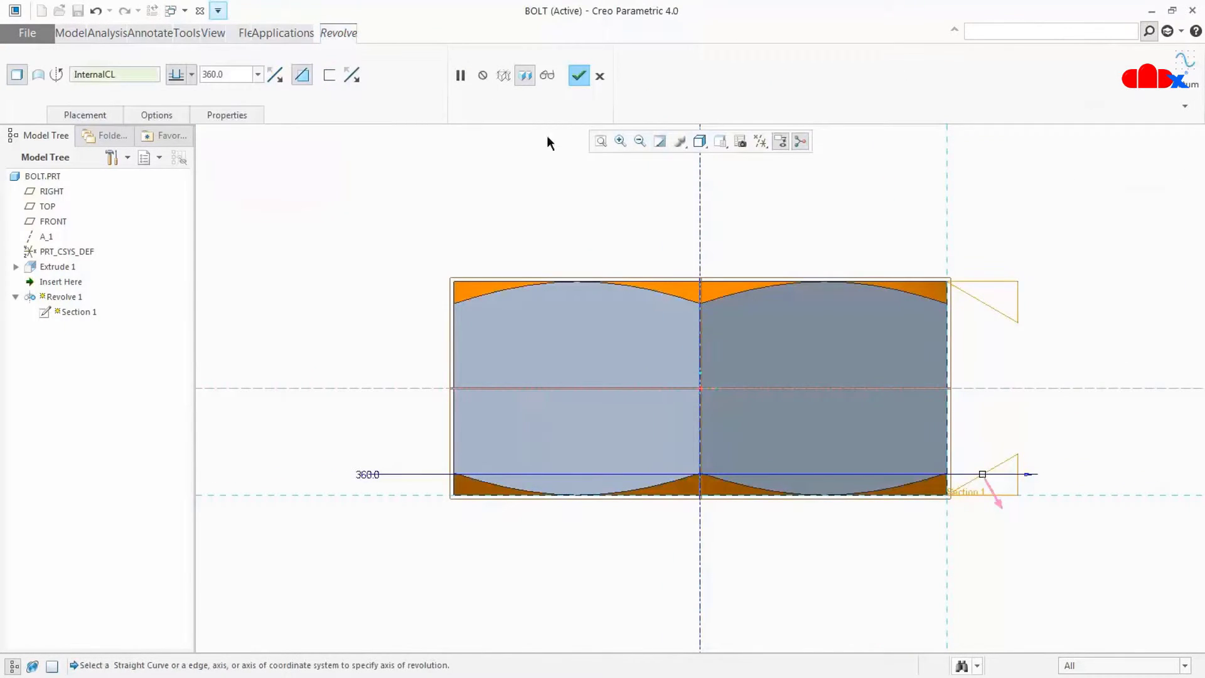
left_click(576, 73)
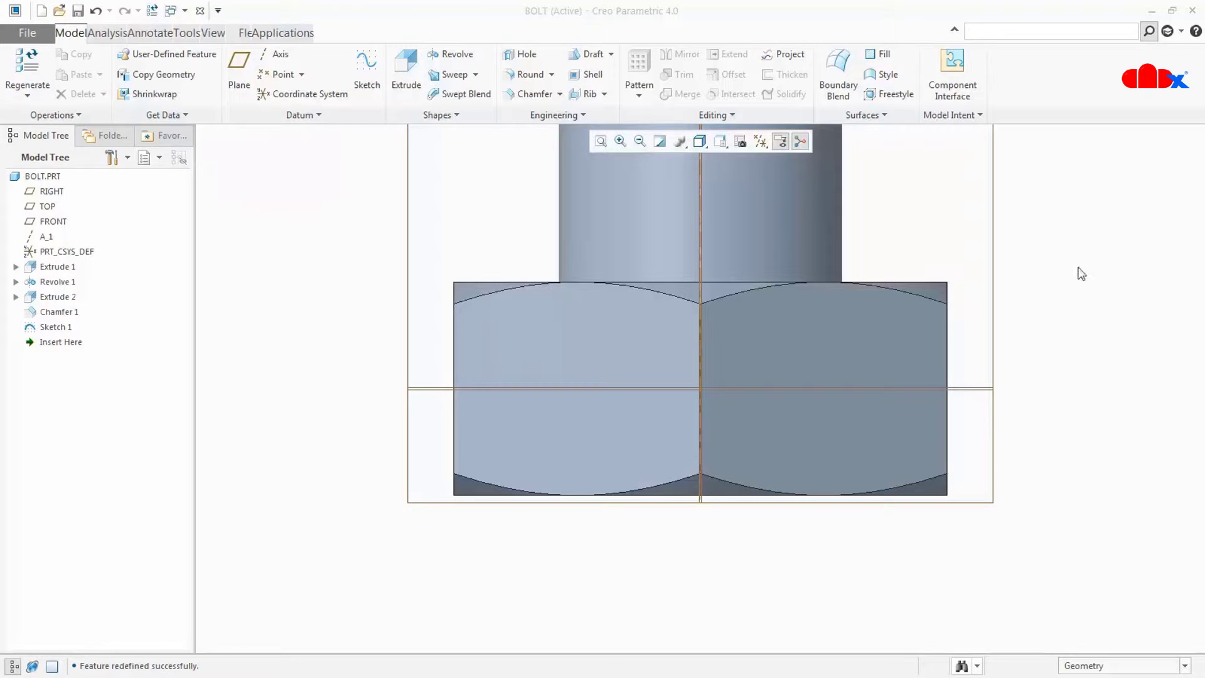
Save the changed mapkeys to config.pro in the Public Documents folder and close the Mapkeys dialog
left_click(1028, 37)
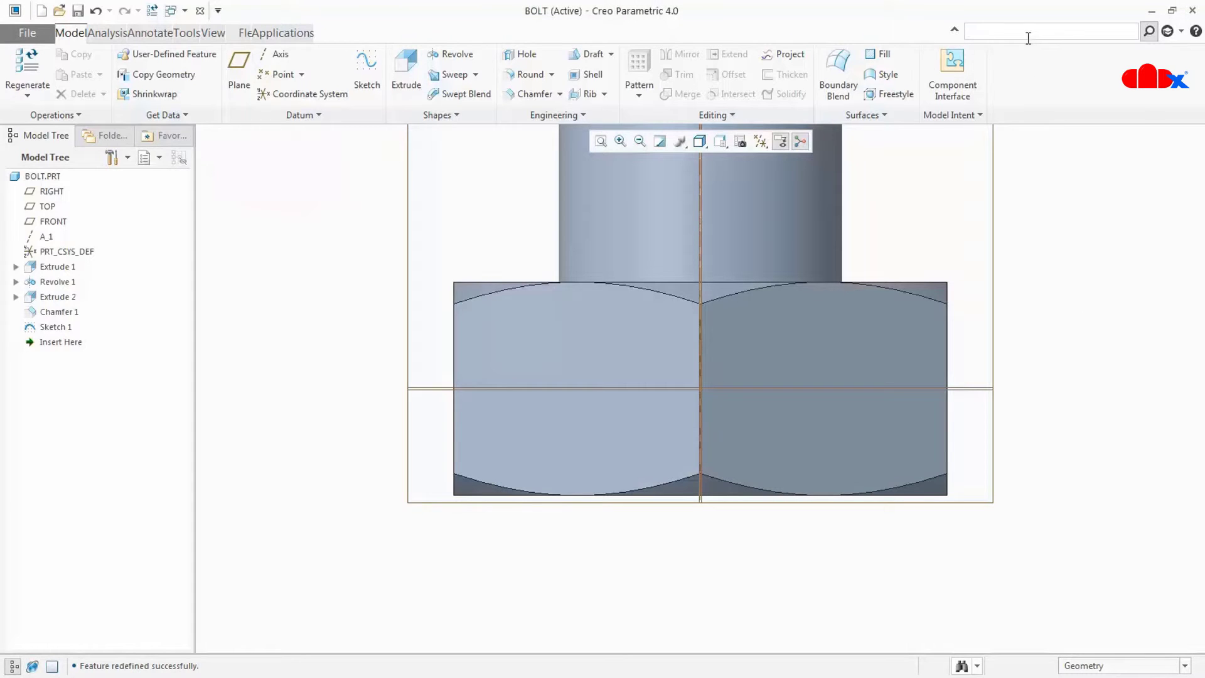
type("mapke")
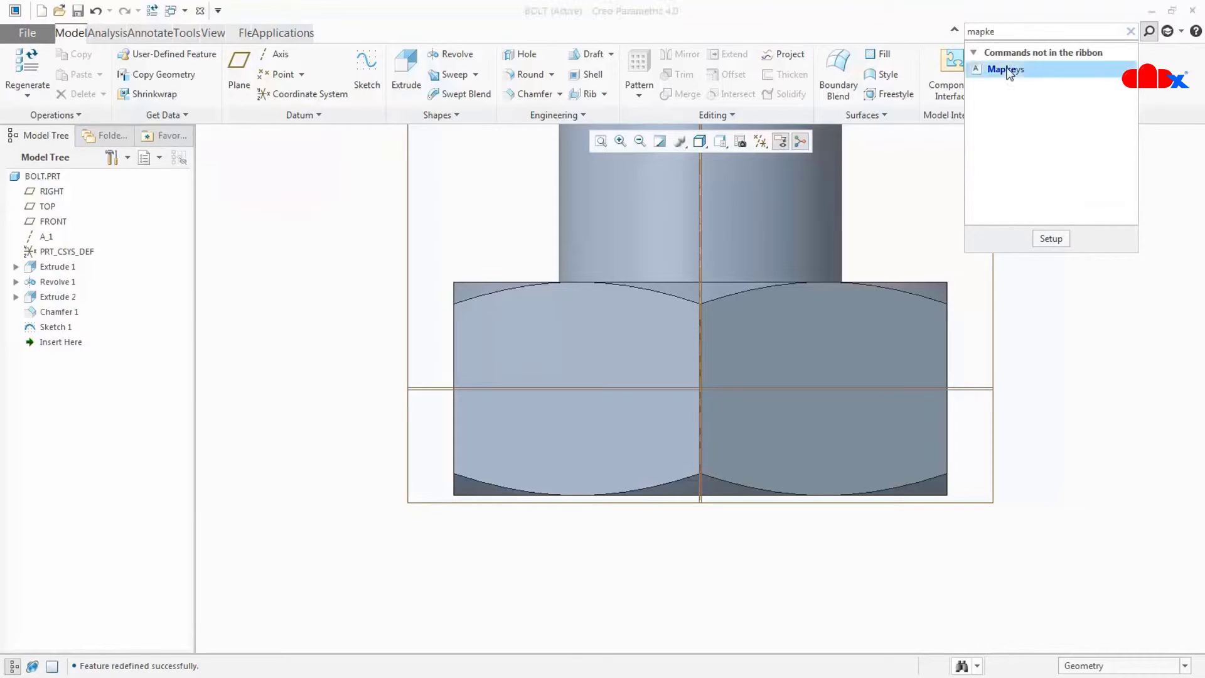
left_click(1006, 70)
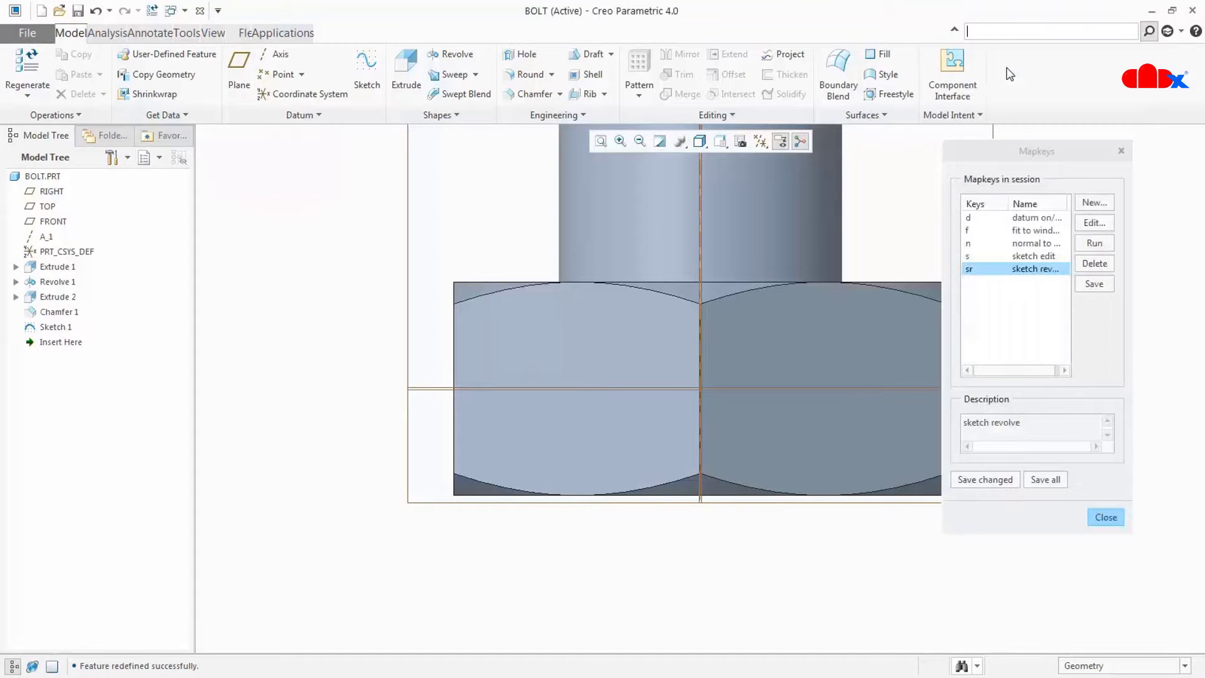
left_click(985, 480)
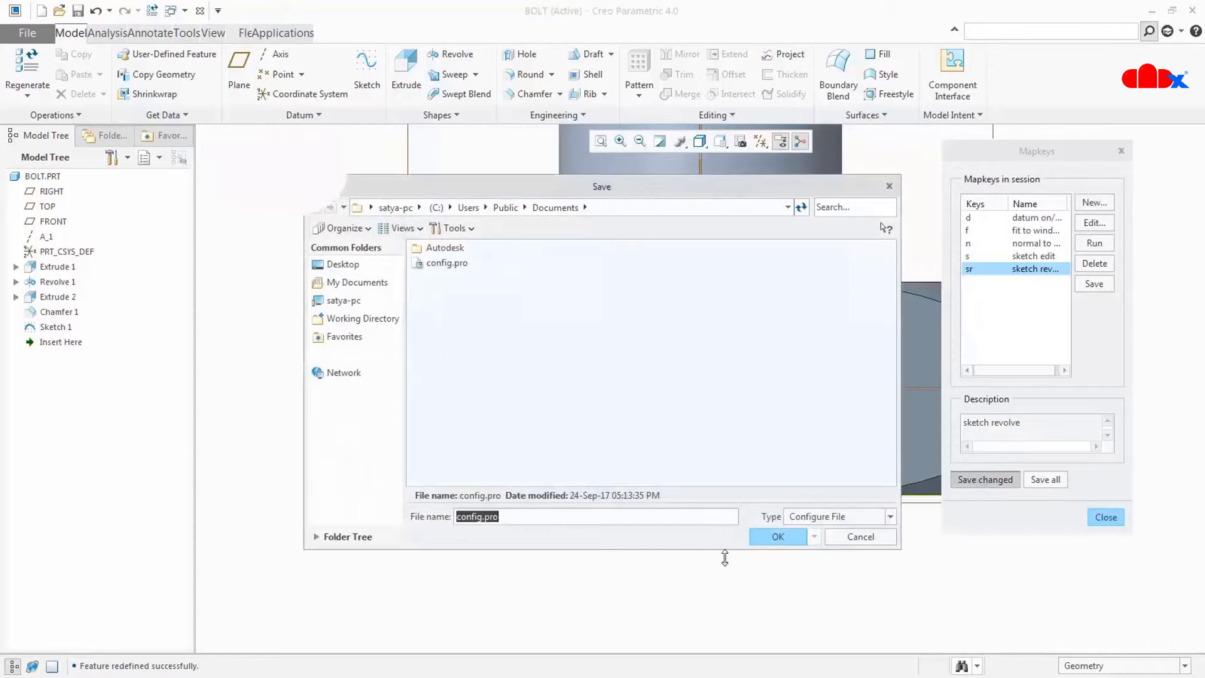
left_click(778, 537)
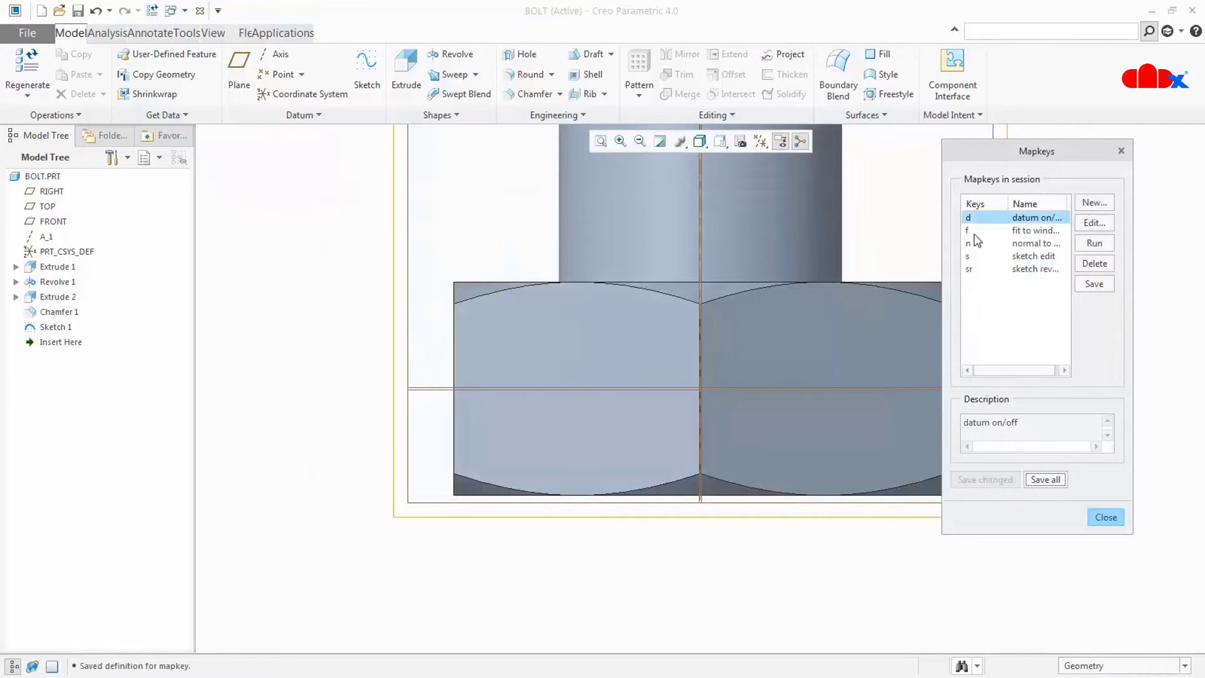
left_click(1104, 518)
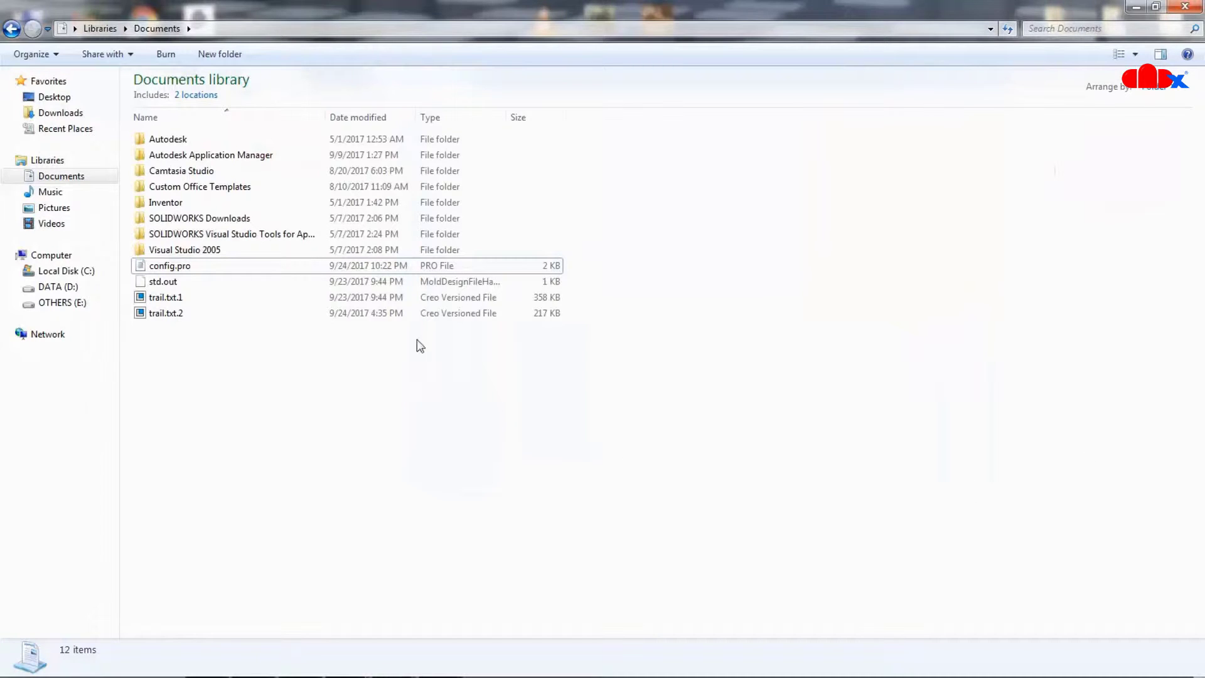
Open config.pro from the Documents library in Notepad, merge mapkey sr into mapkey s by removing the sr label line, and save the file
left_click(177, 271)
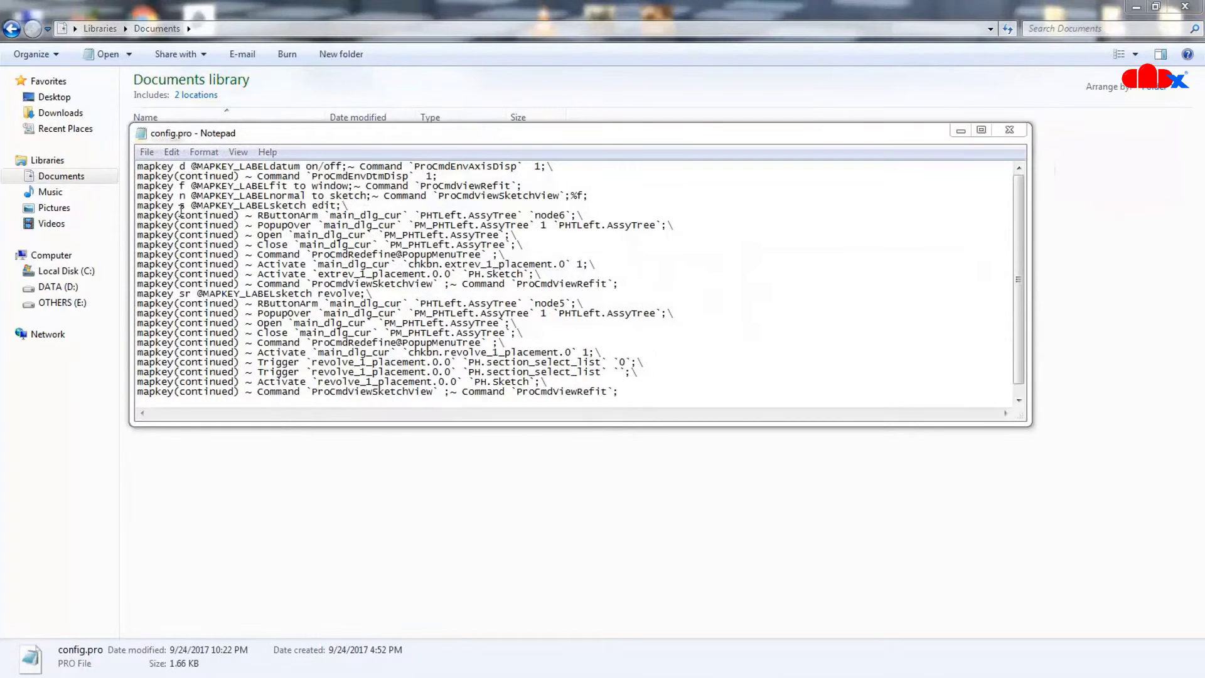
left_click_drag(174, 207, 210, 208)
double_click(184, 294)
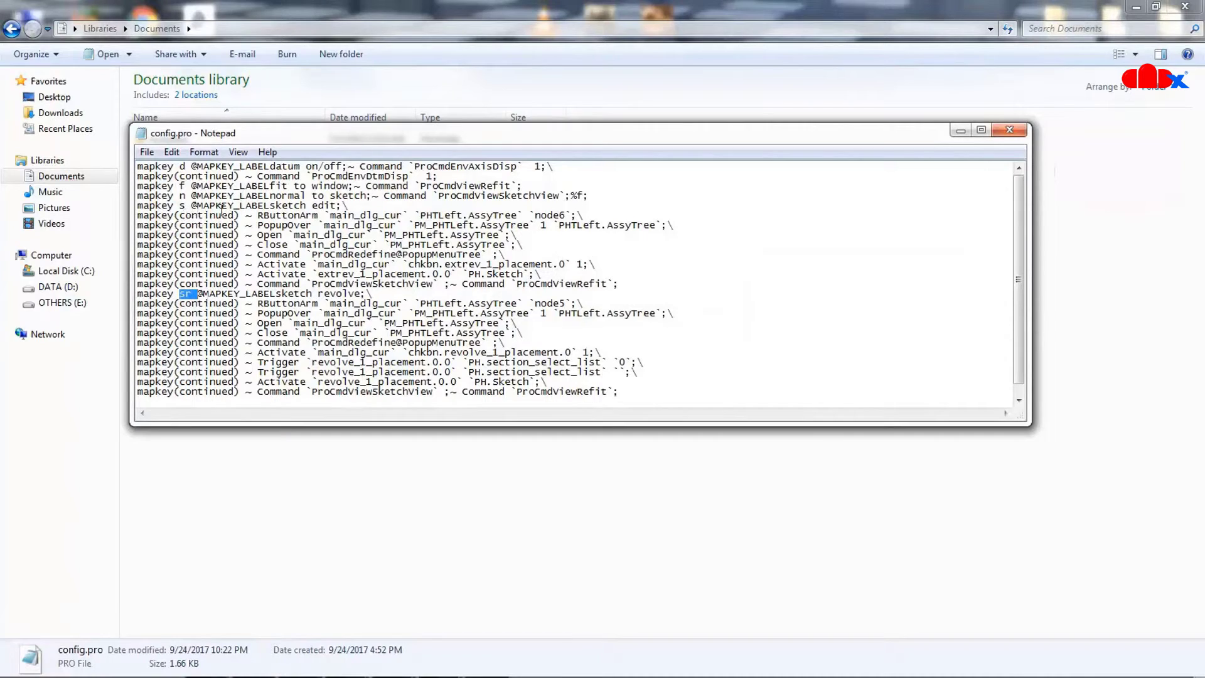
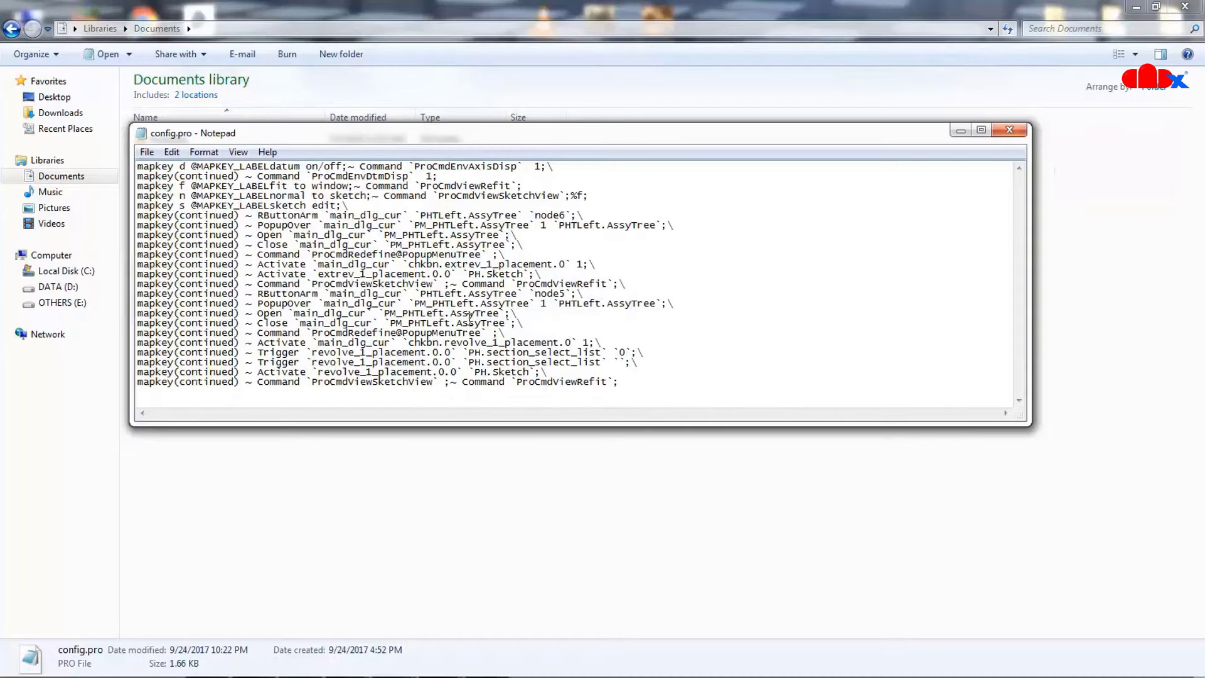
left_click(631, 392)
left_click(1010, 131)
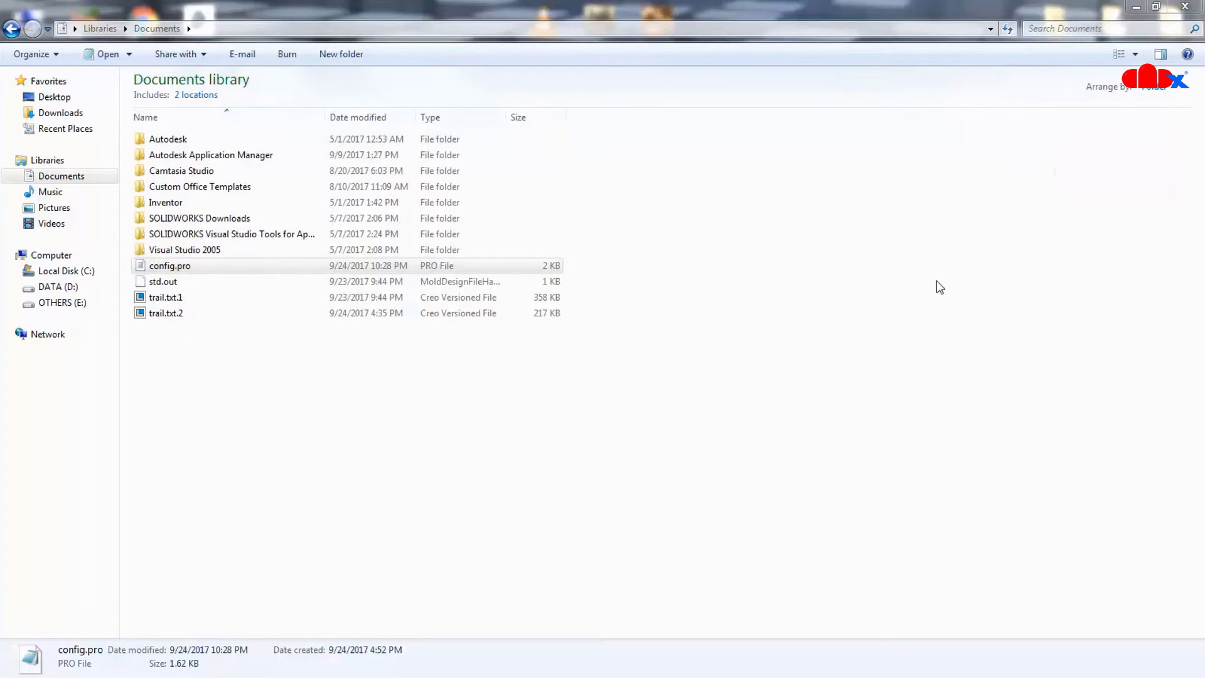
Switch to Creo Parametric and import the edited config.pro from Documents into the Configuration Editor options
key("alt+Tab")
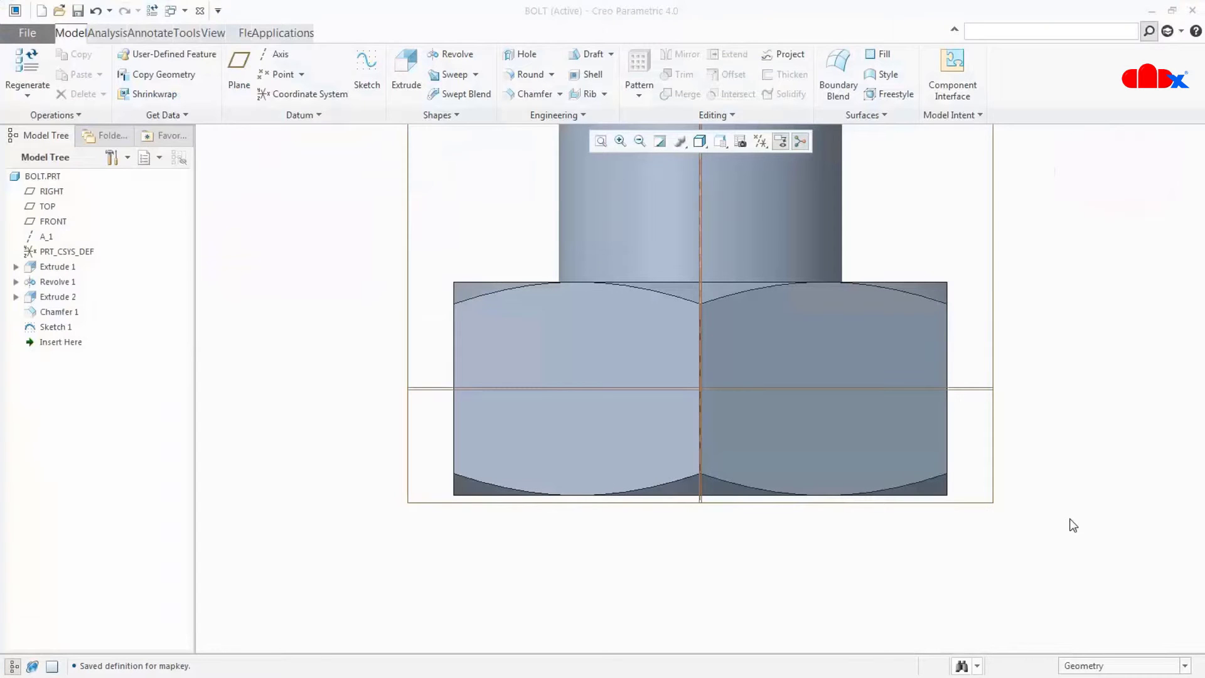
left_click(25, 38)
left_click(55, 367)
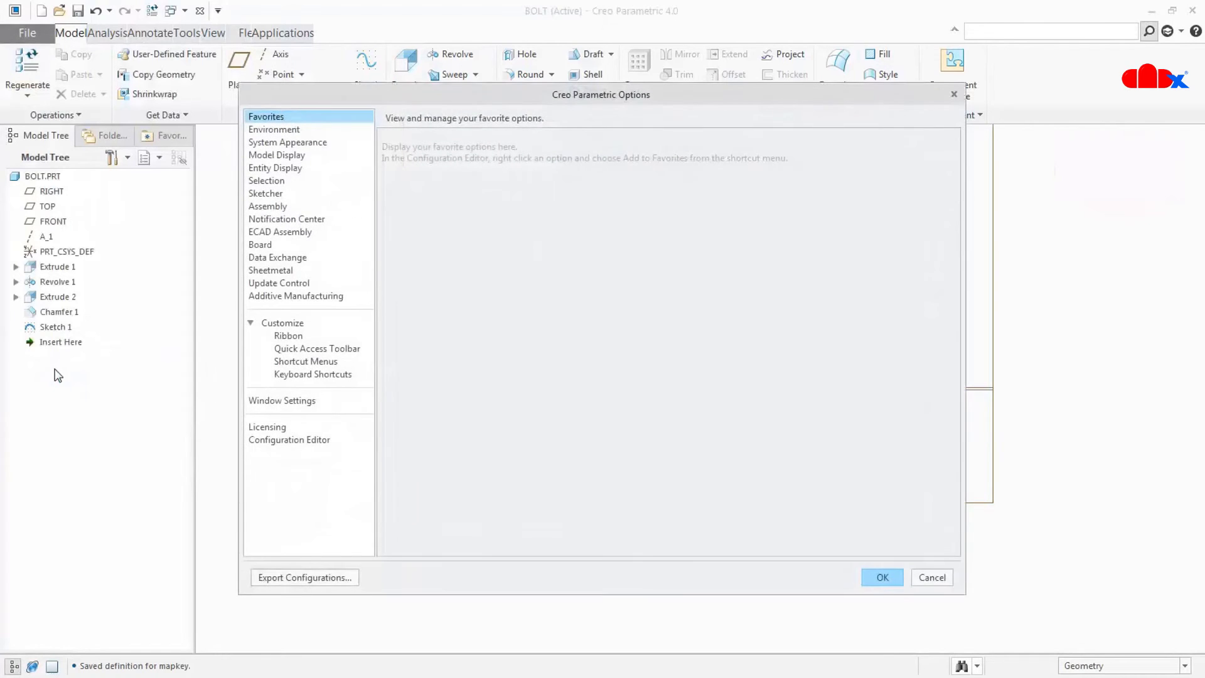
left_click(311, 441)
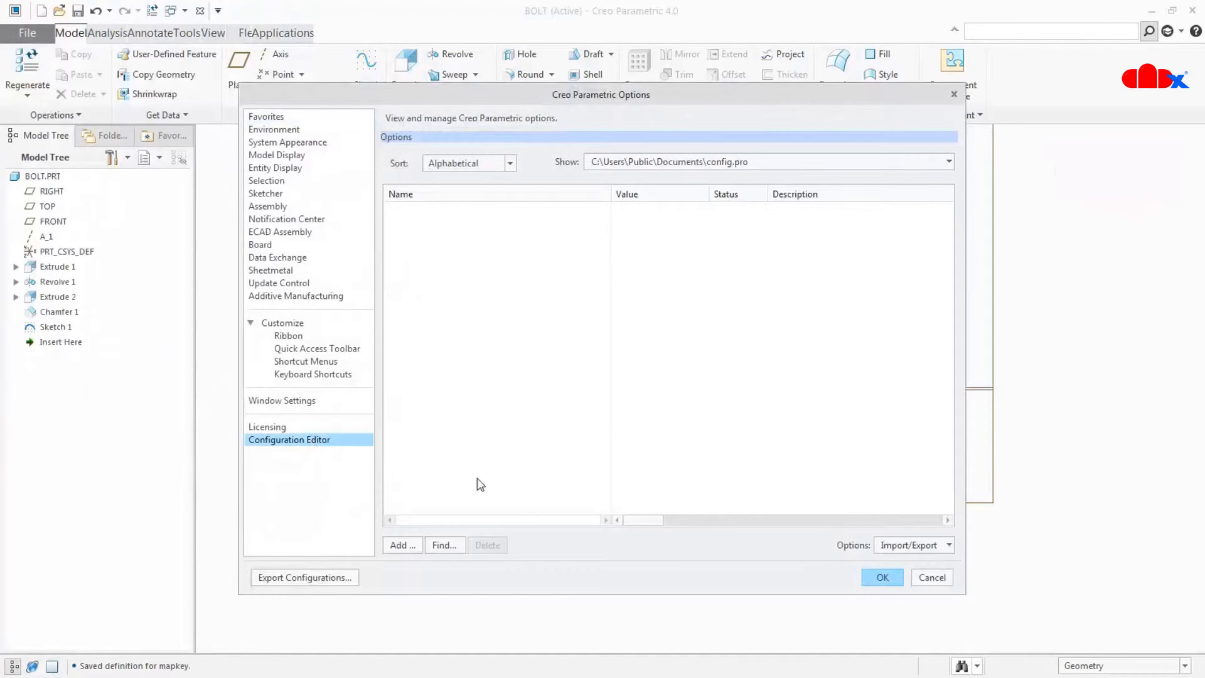
left_click(892, 547)
left_click(910, 579)
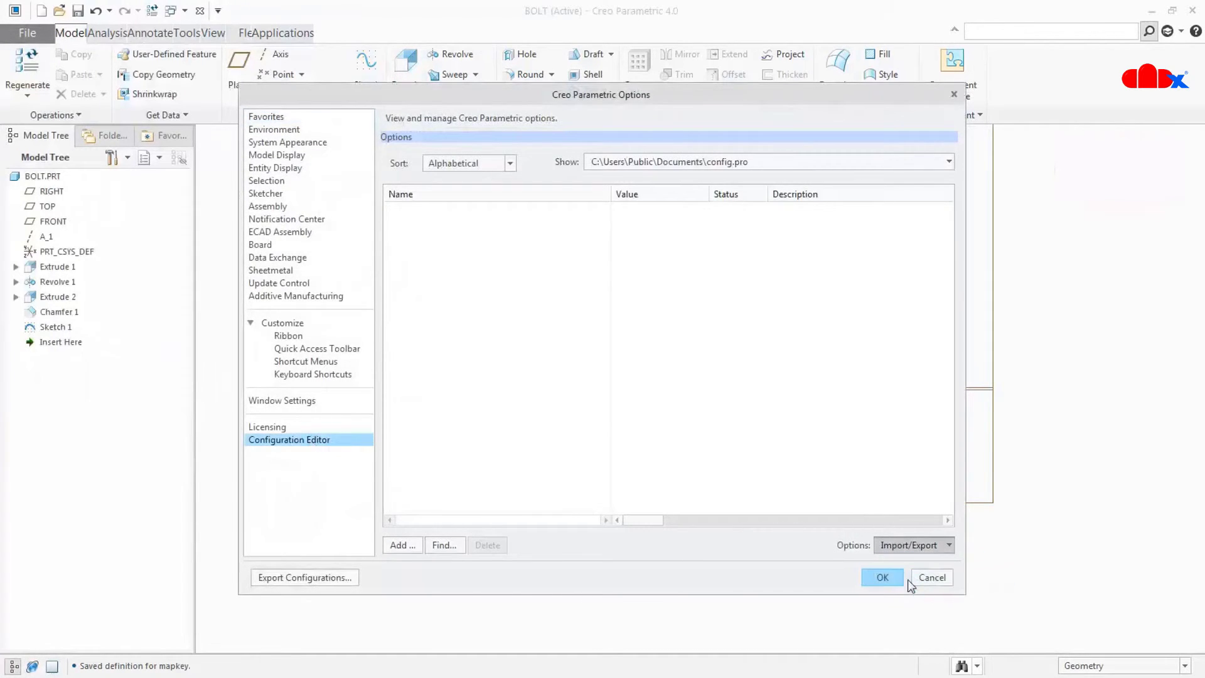
double_click(450, 264)
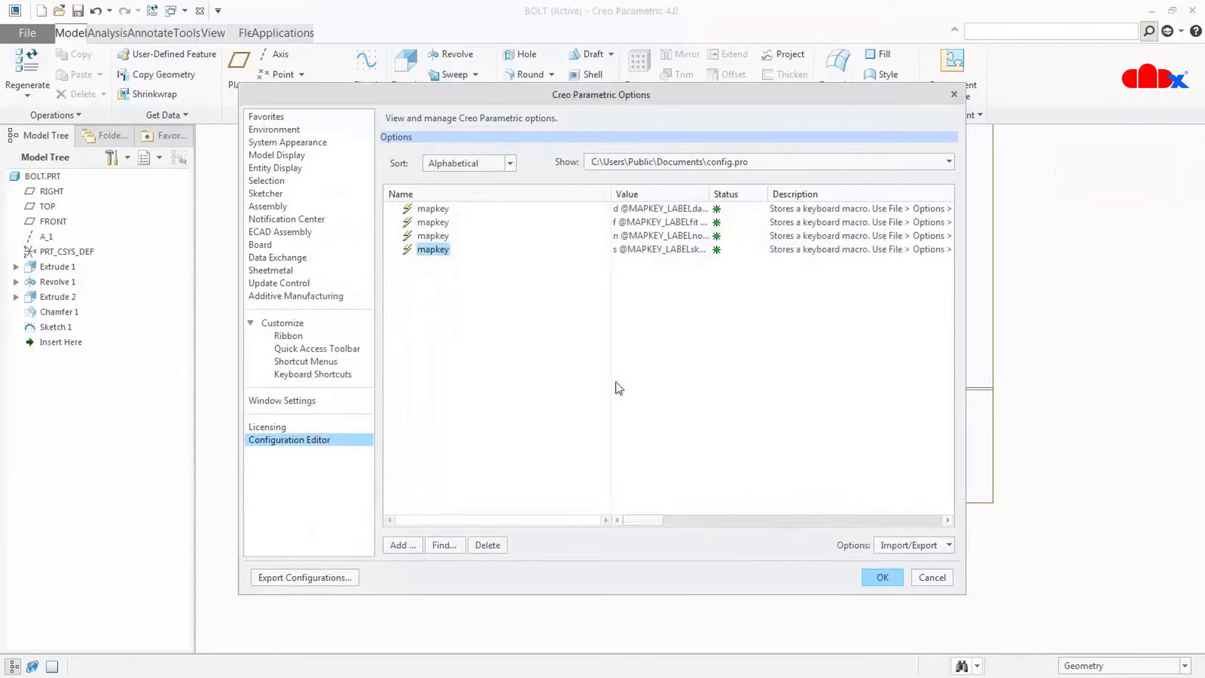
Accept the imported options and save the settings to the configuration file
left_click(883, 578)
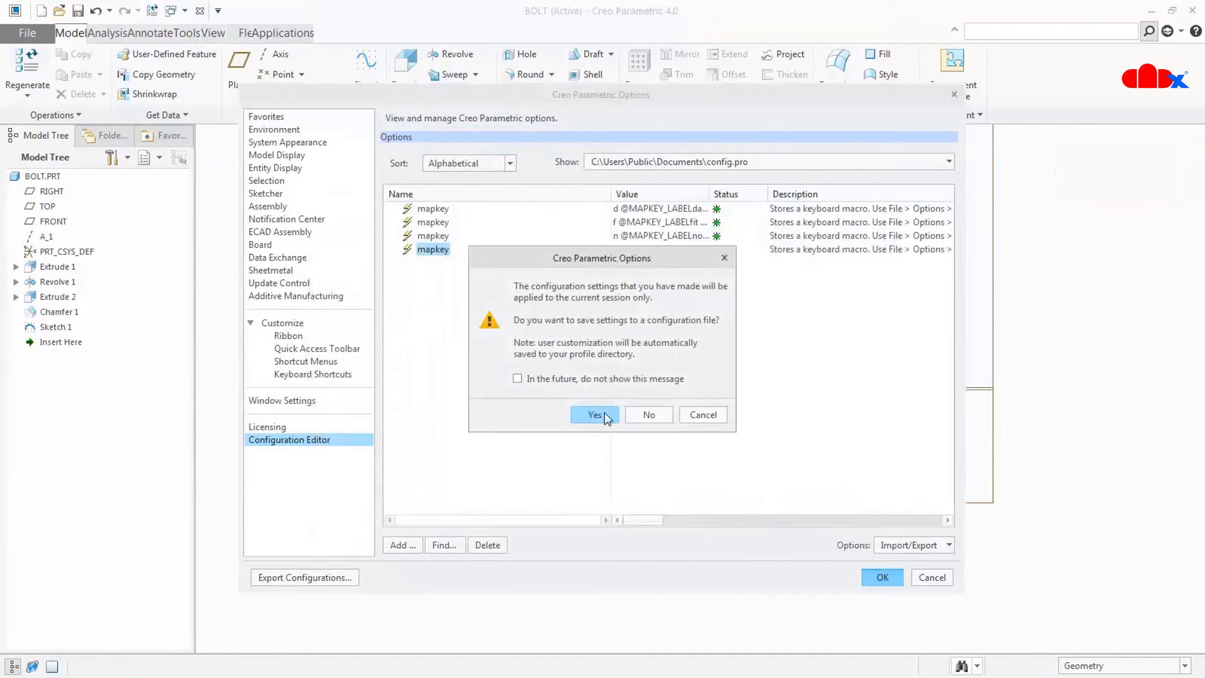
left_click(602, 412)
left_click(793, 540)
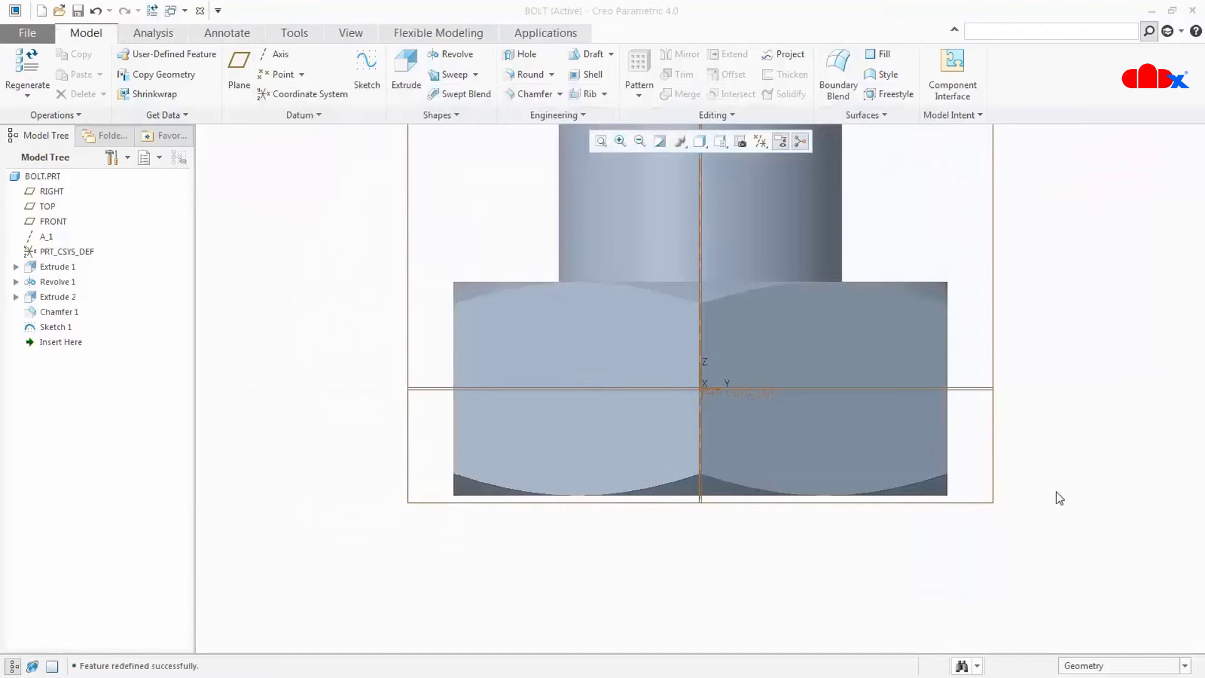
Check the session mapkeys for the merged sketch edit mapkey s, and close the Mapkeys dialog
left_click(1064, 34)
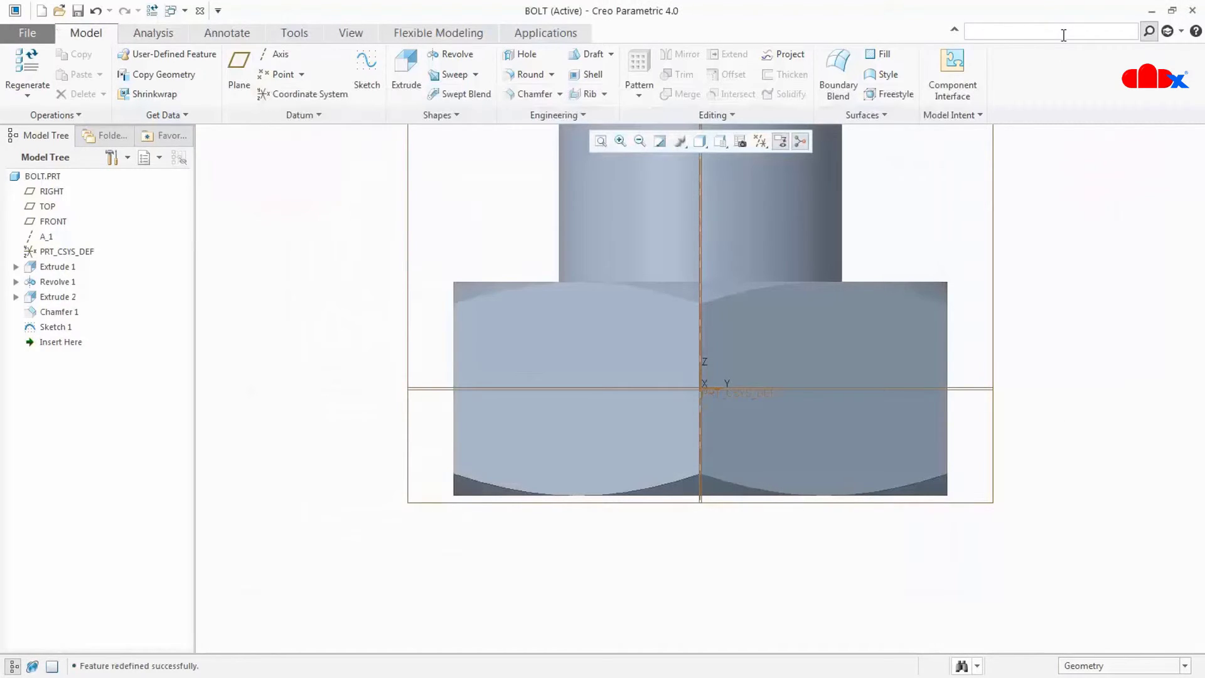
type("map")
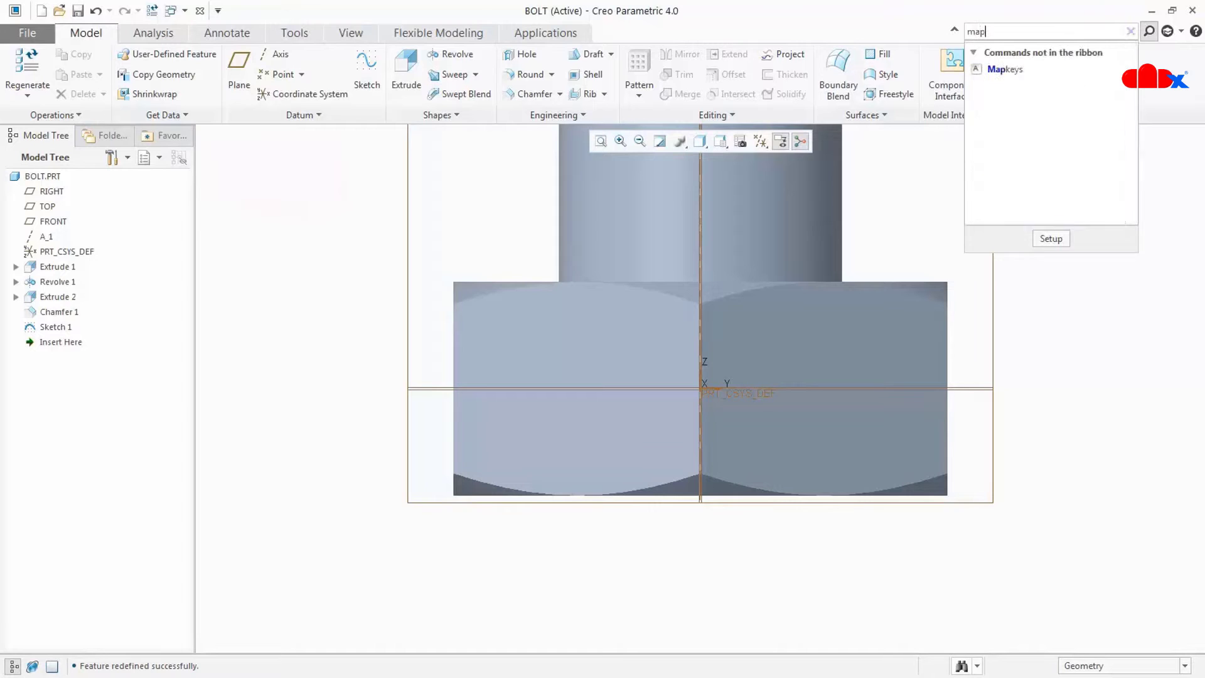
left_click(1008, 71)
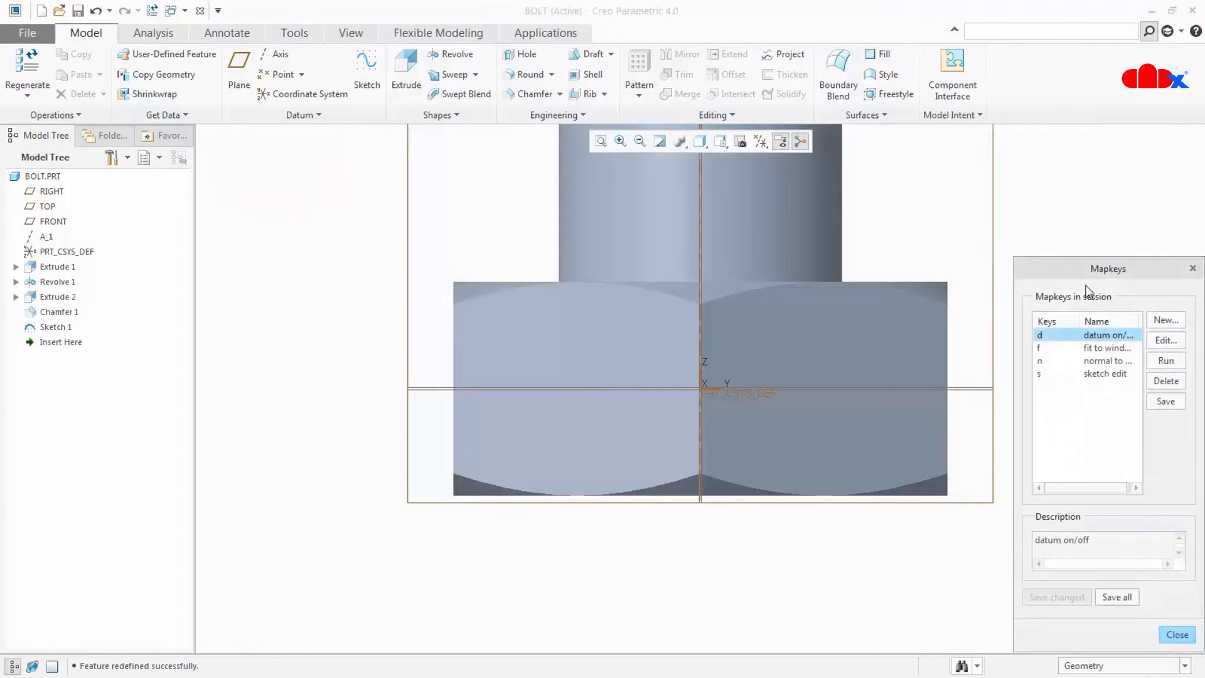
left_click(1042, 376)
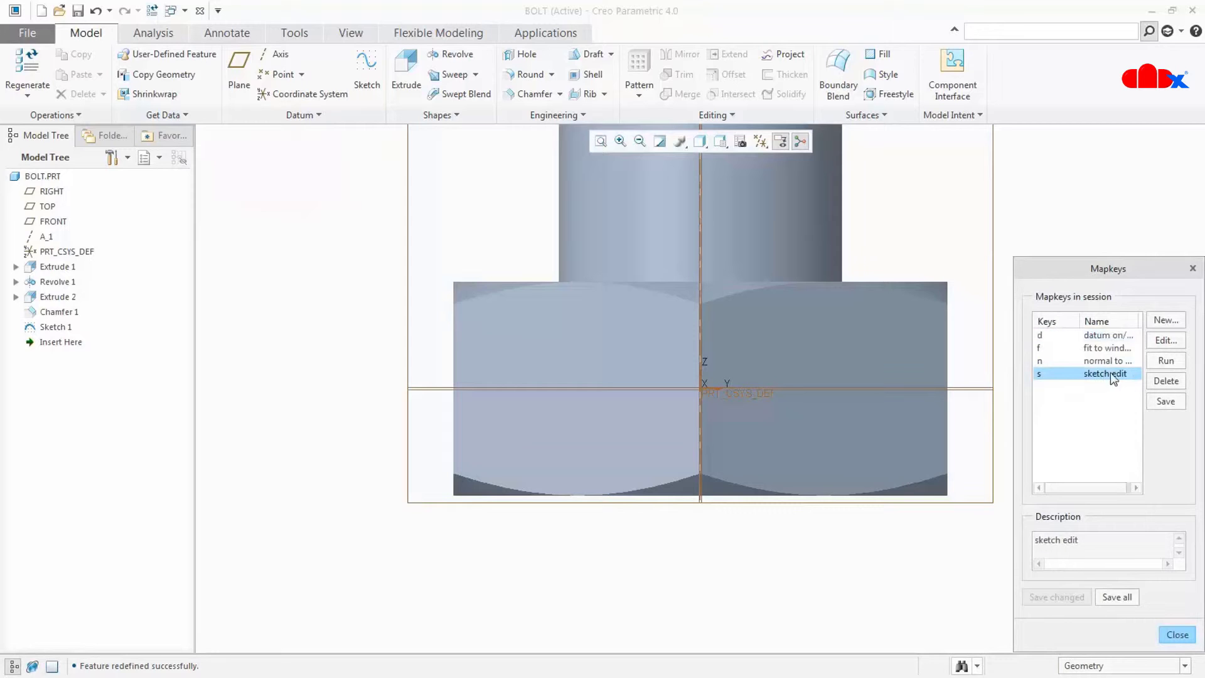
left_click(1172, 634)
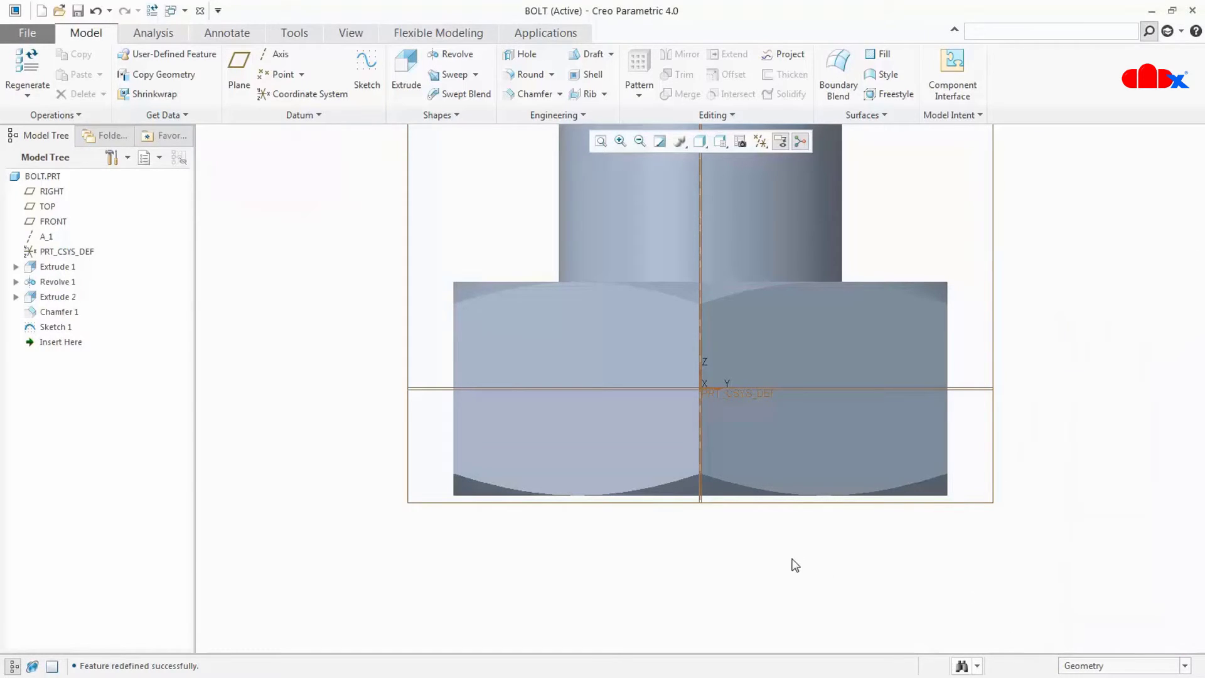
Test mapkey s on Extrude 1, finish its section sketch and redefinition, and return the model to its standard orientation
left_click(58, 268)
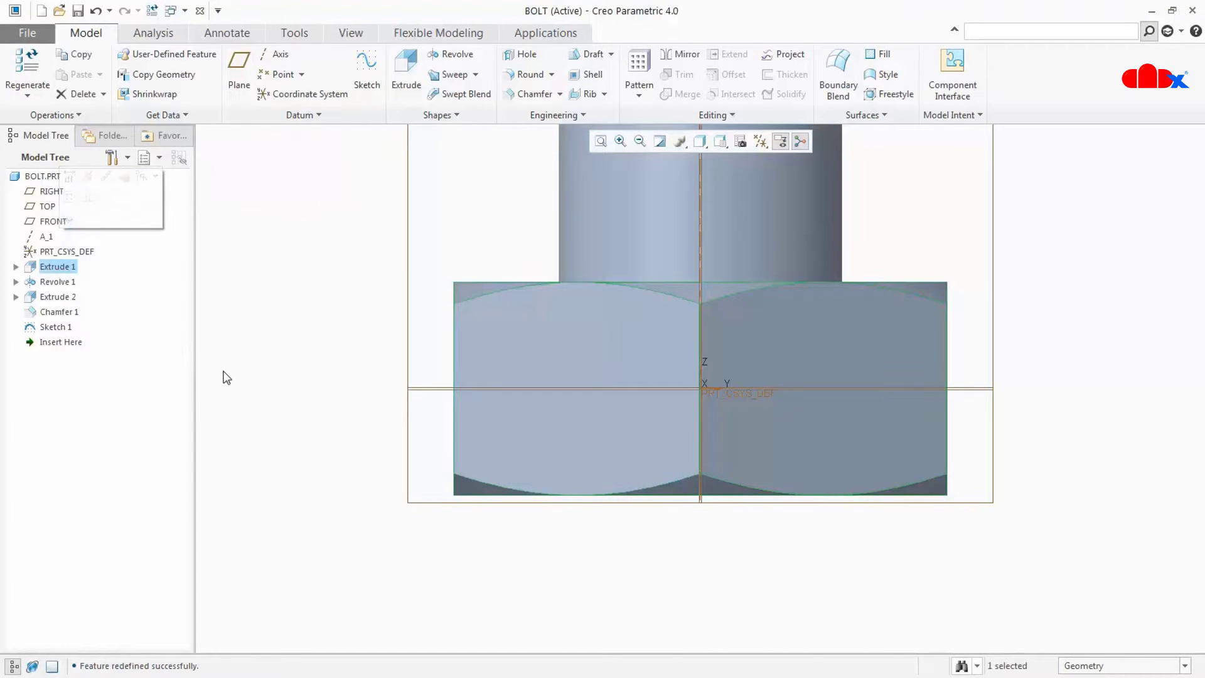
key("F2")
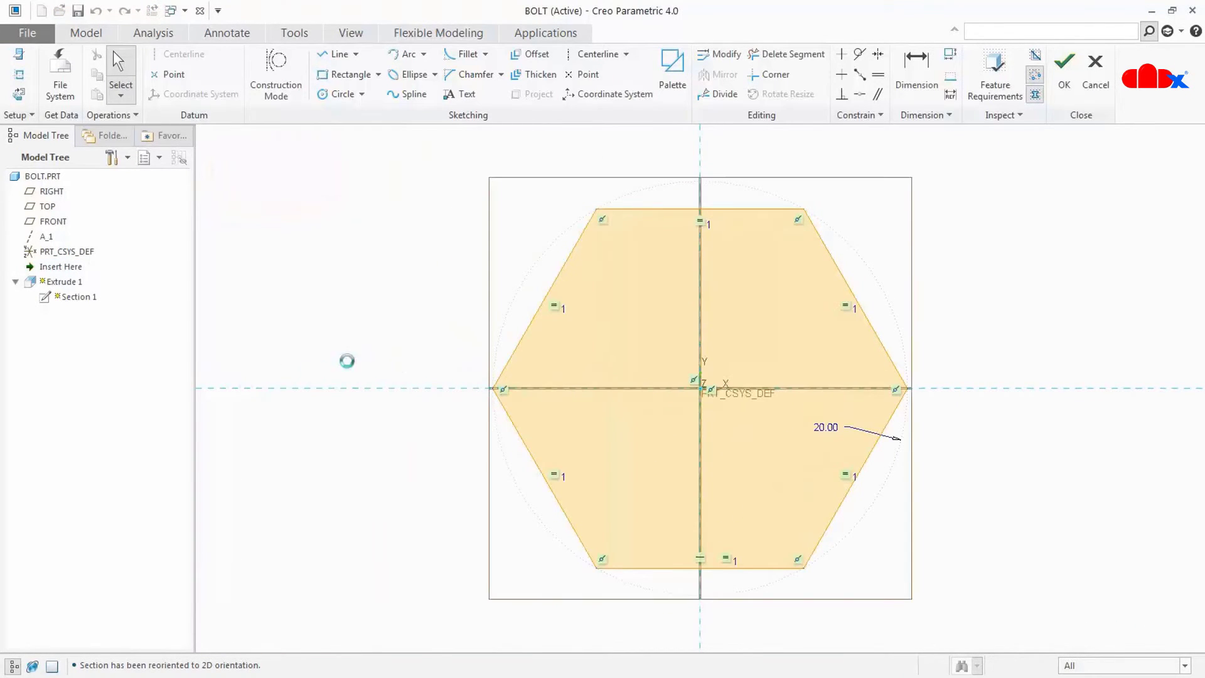
left_click(1061, 79)
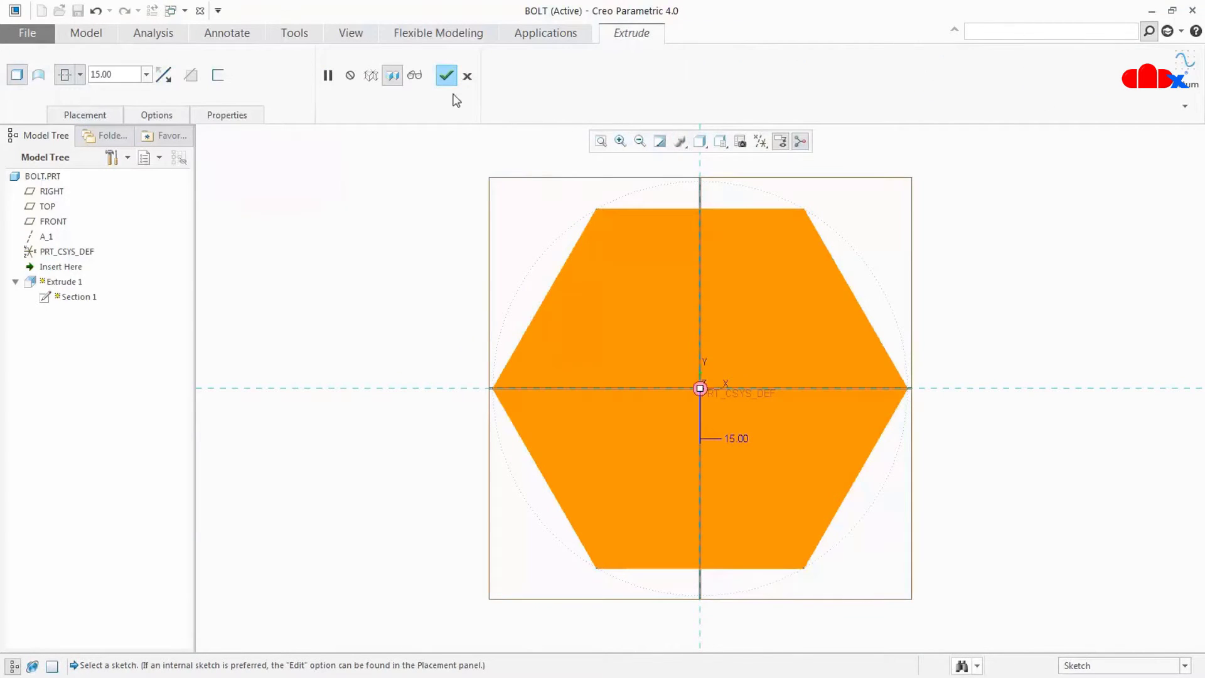
left_click(446, 76)
key("ctrl+d")
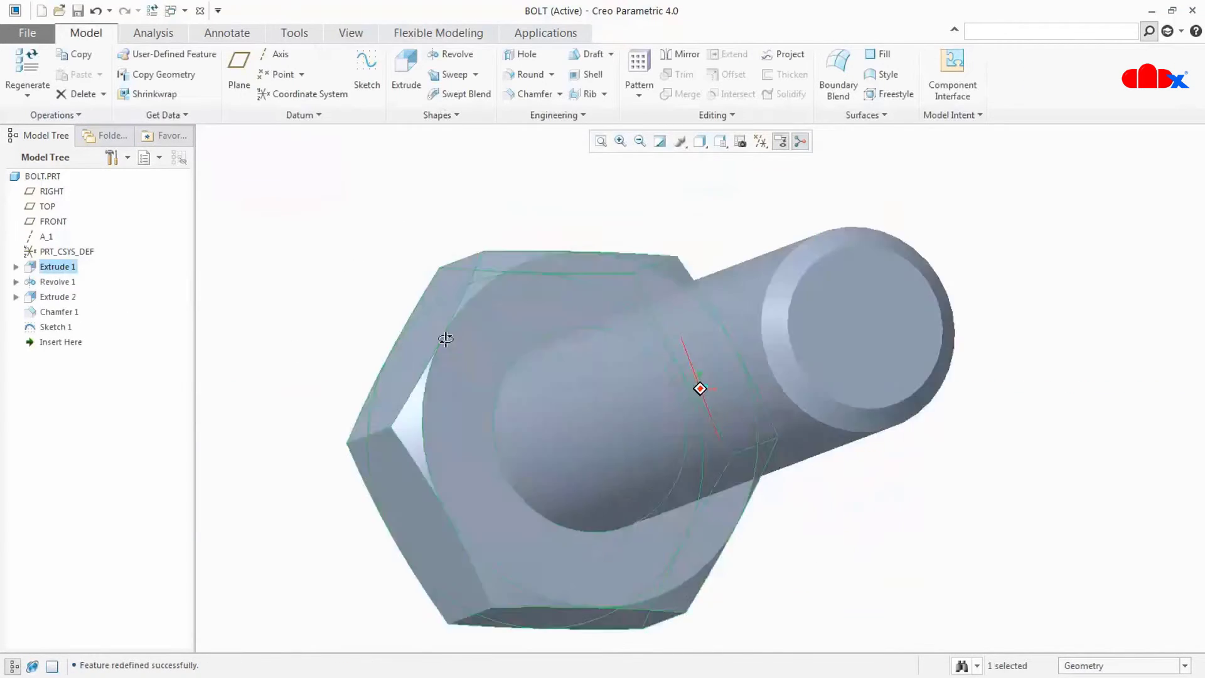
Run the merged sketch edit mapkey s on Revolve 1 to open its internal section sketch
left_click(54, 281)
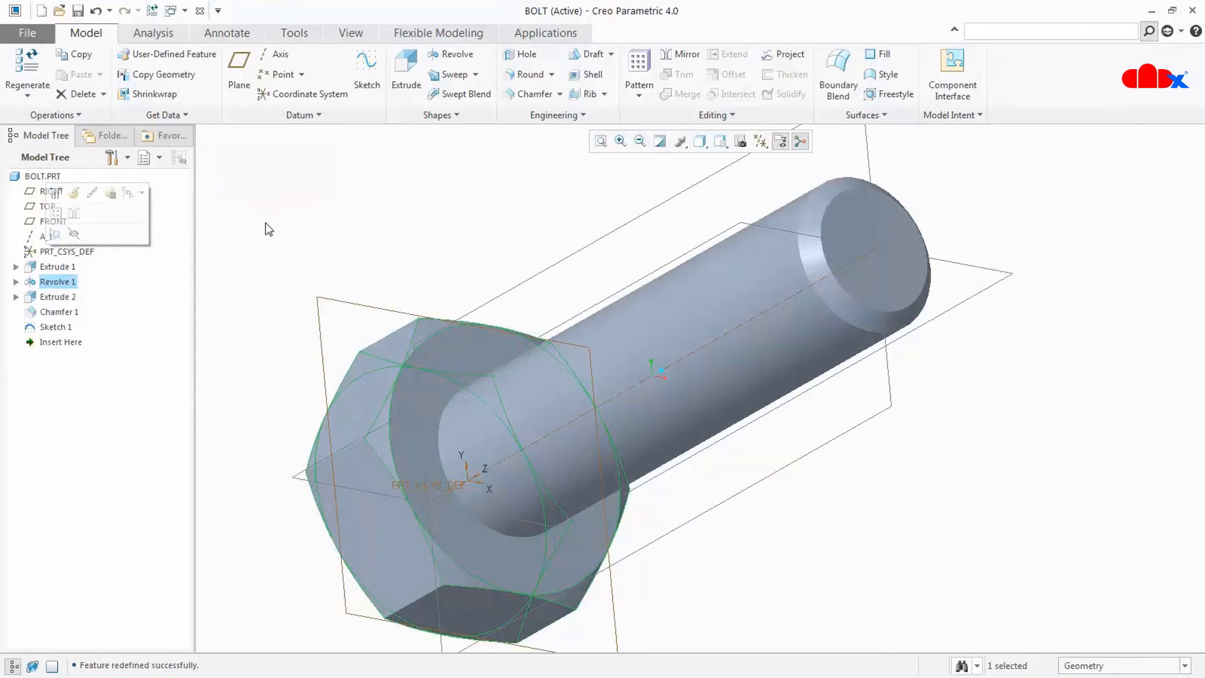
key("ctrl+e")
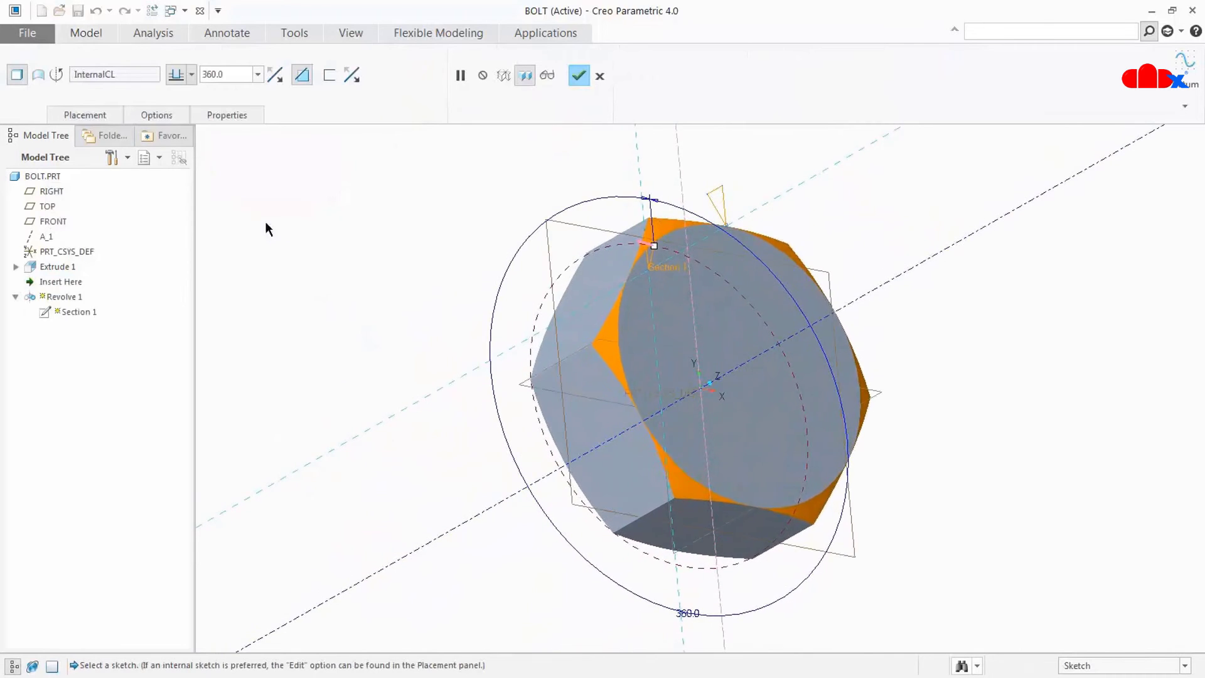
right_click(269, 230)
left_click(277, 234)
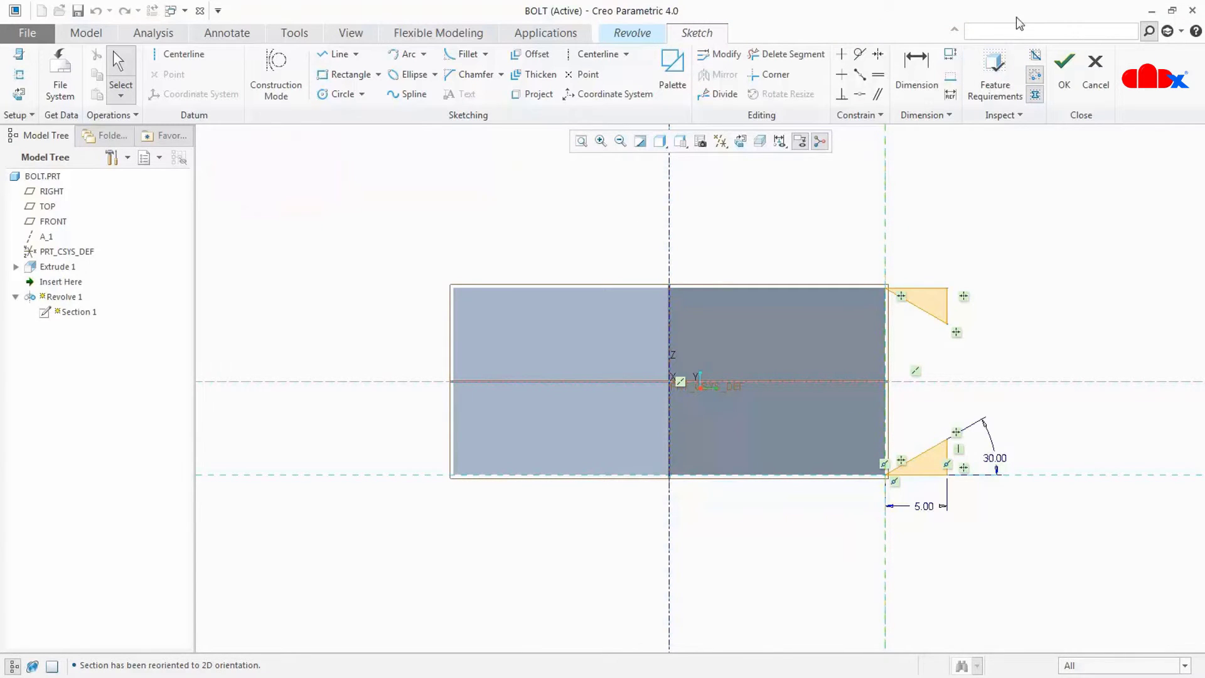
Create a new mapkey with the keyboard shortcut x and the name close sketch
type("map")
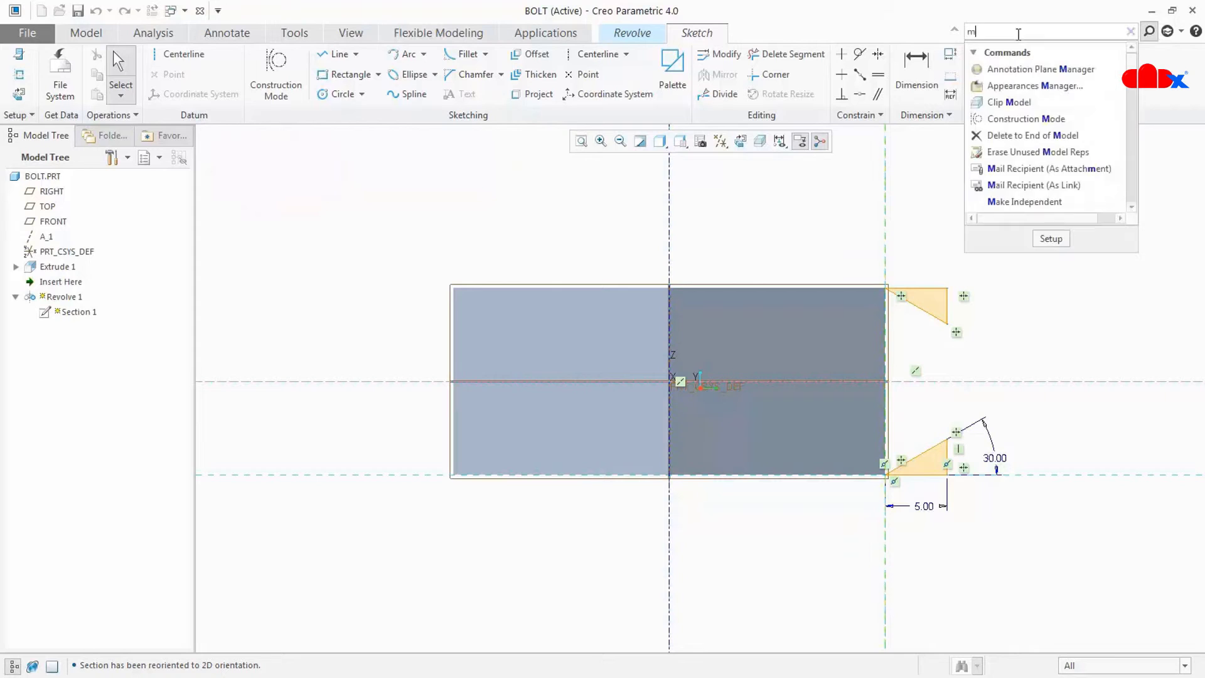
left_click(1005, 69)
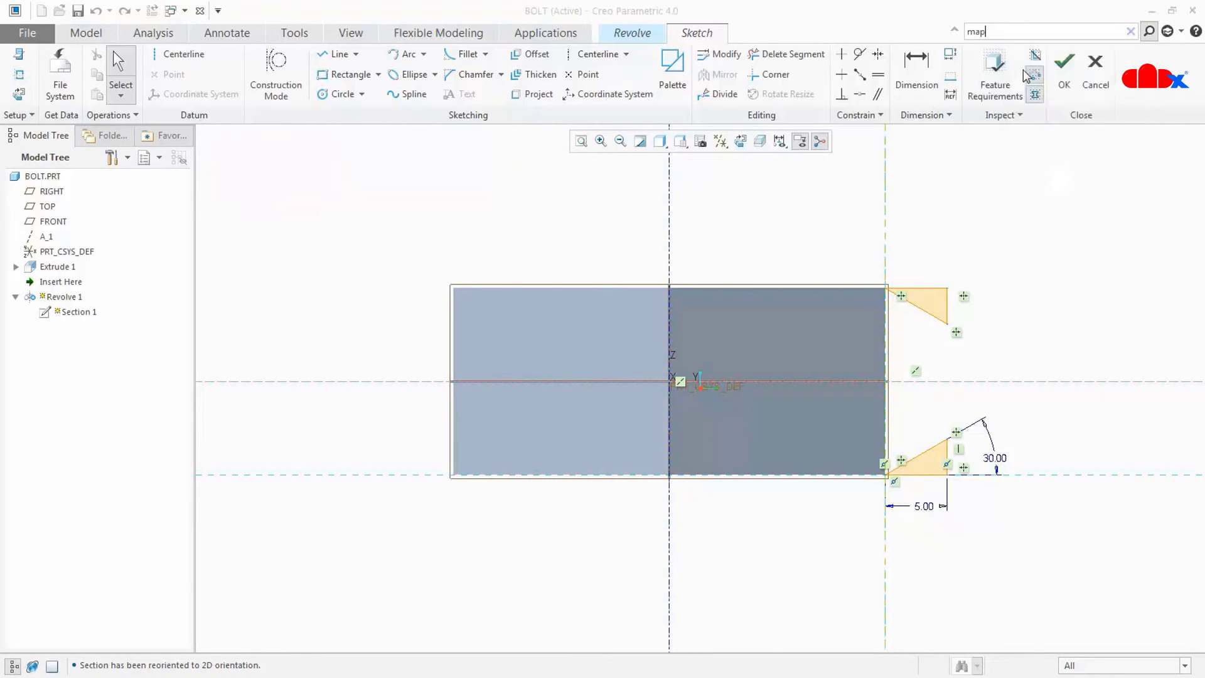
left_click(1165, 321)
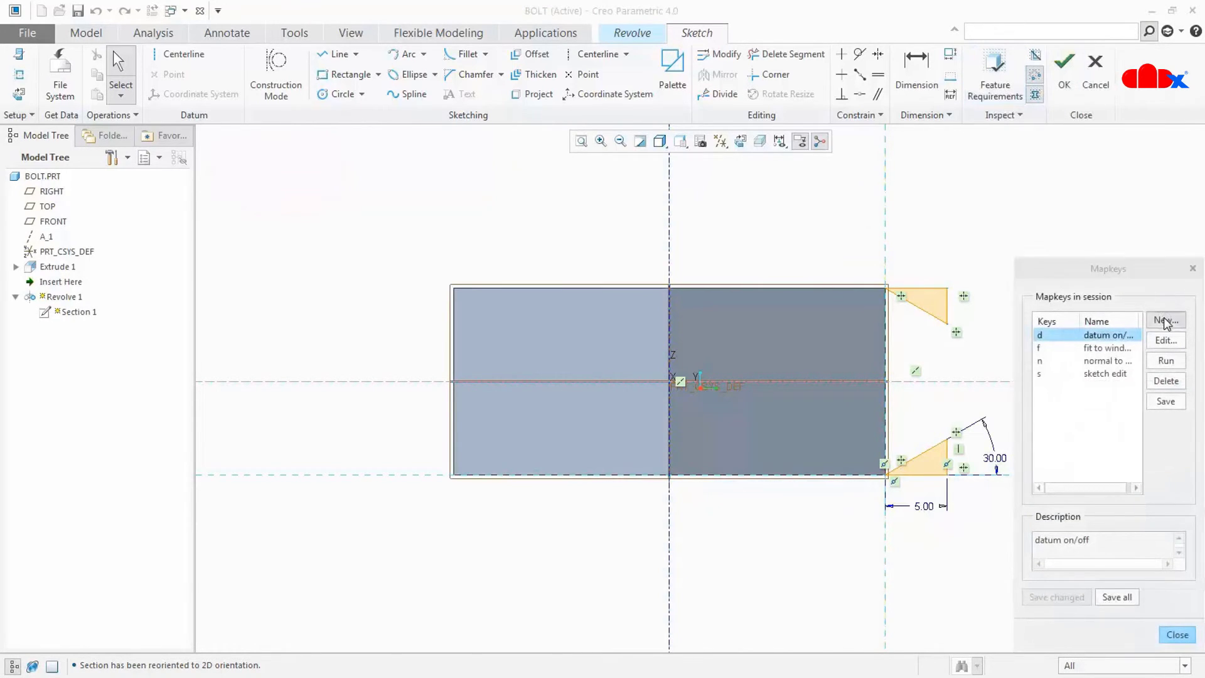
type("x")
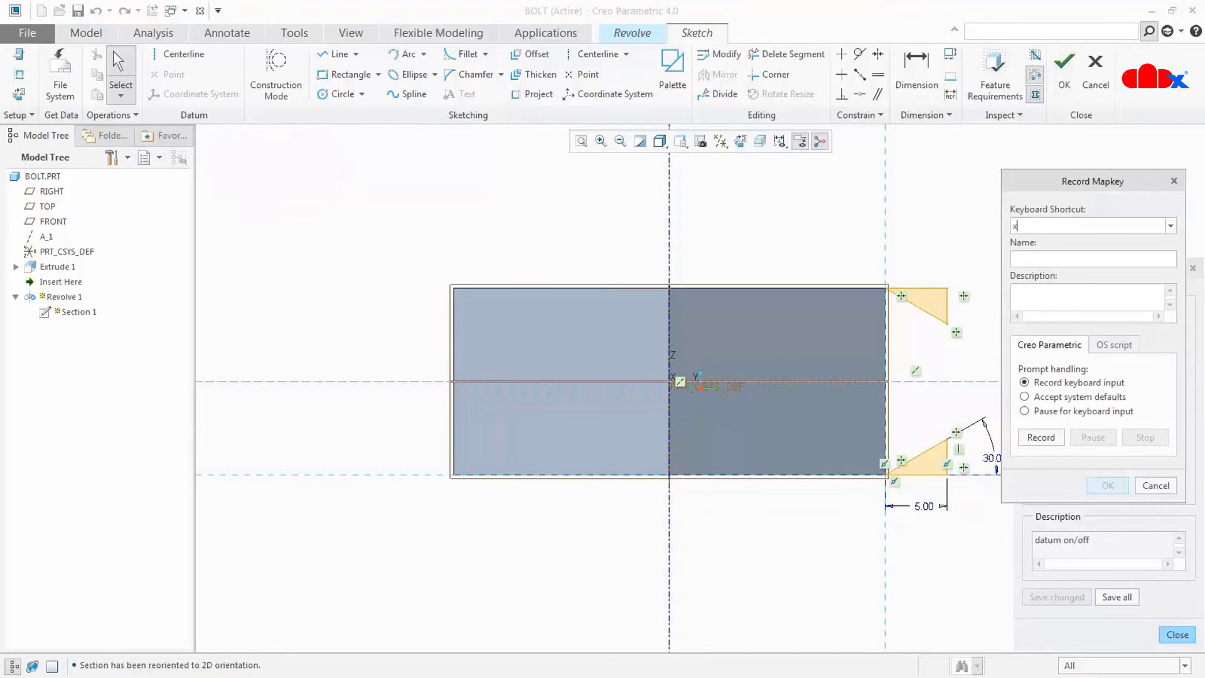
left_click(1074, 265)
type("close sketch")
Record finishing the section sketch and the Revolve 1 redefinition, and accept mapkey x, reassigning the existing X shortcut to it
left_click(1044, 439)
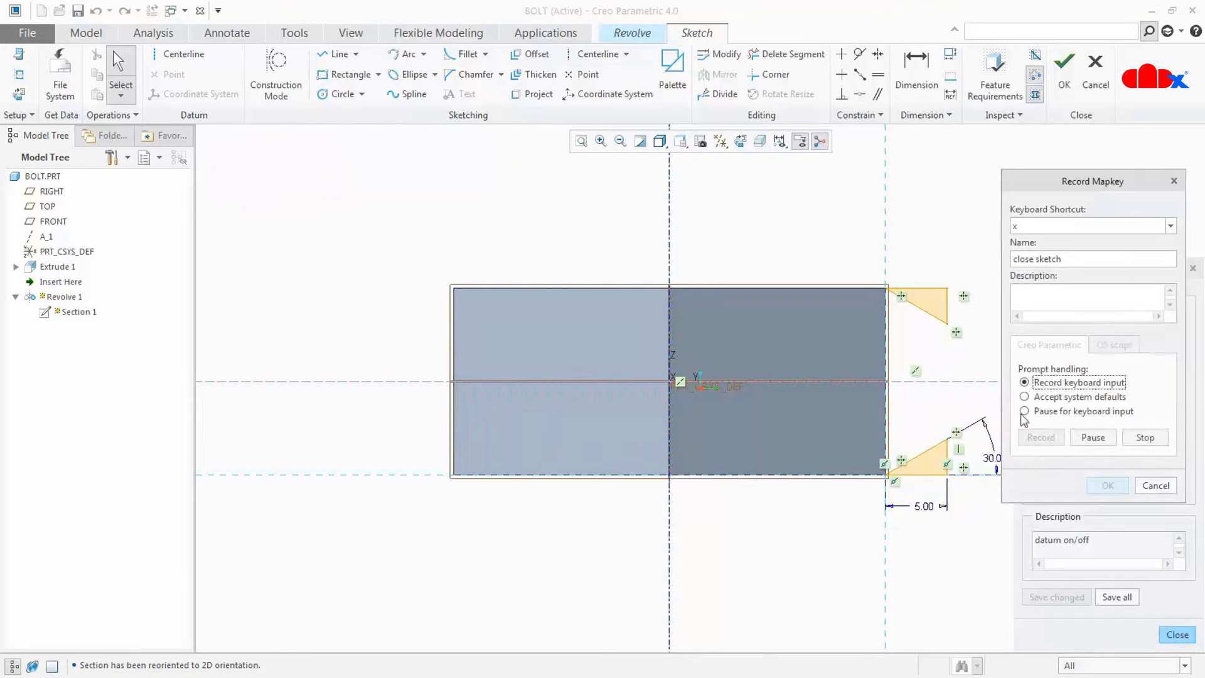
left_click(1067, 88)
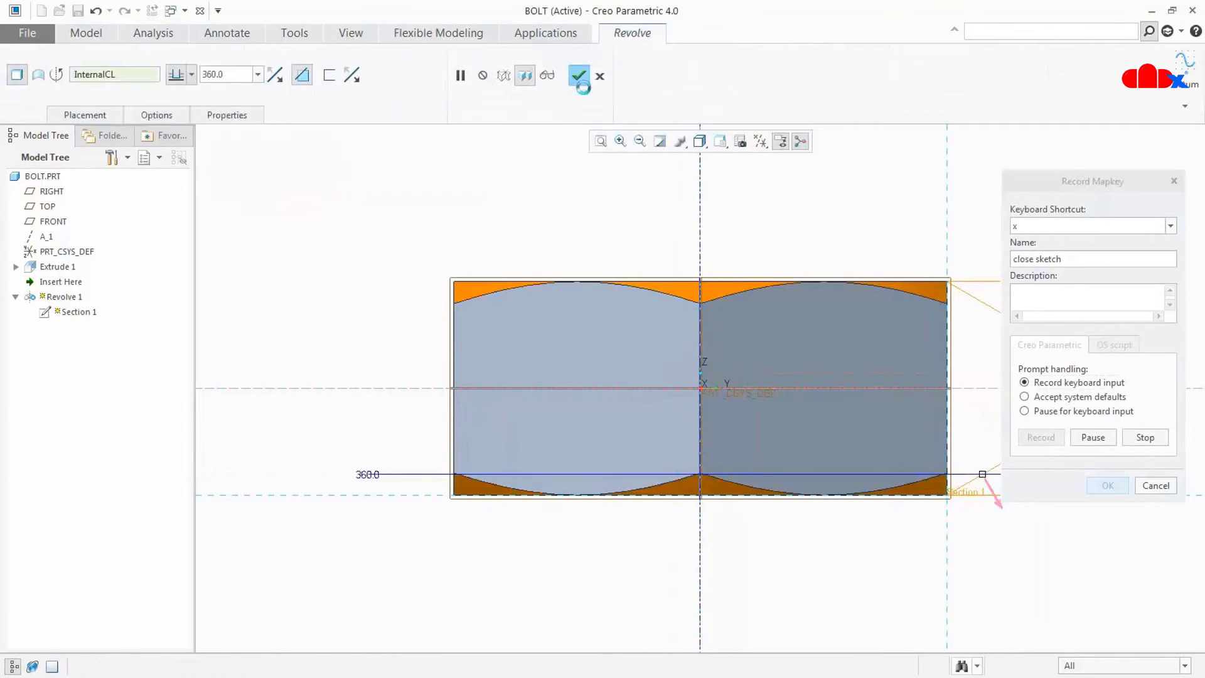
left_click(579, 76)
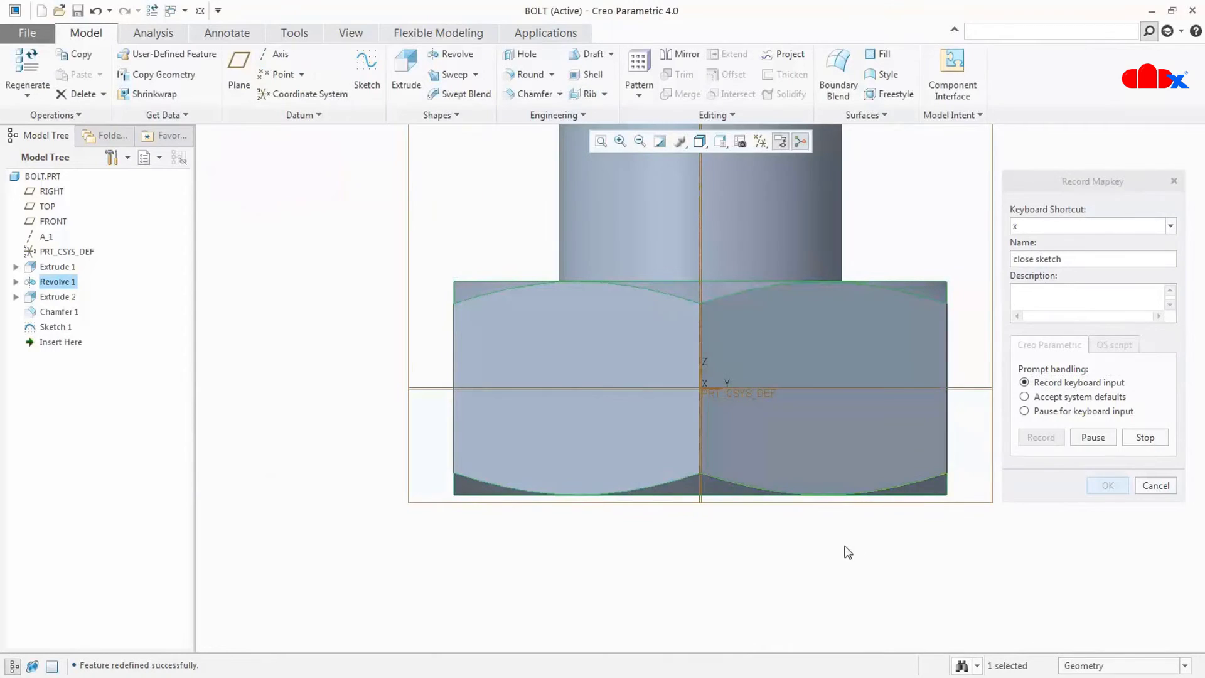
left_click(1140, 439)
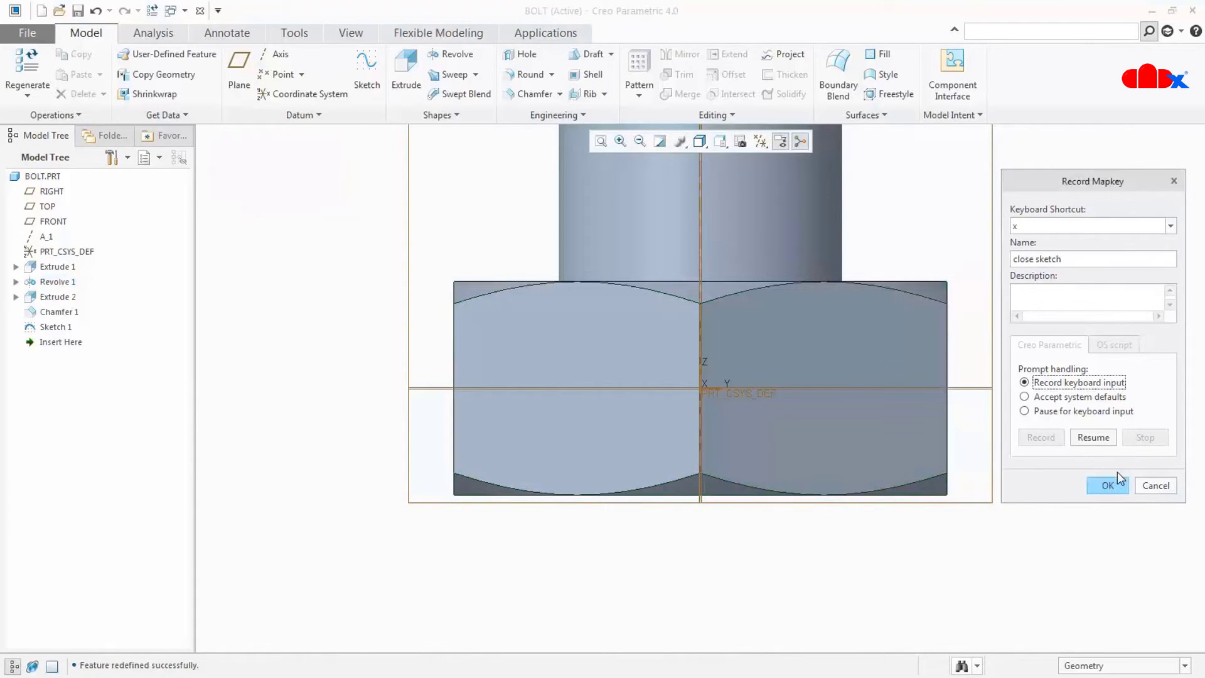
left_click(1111, 485)
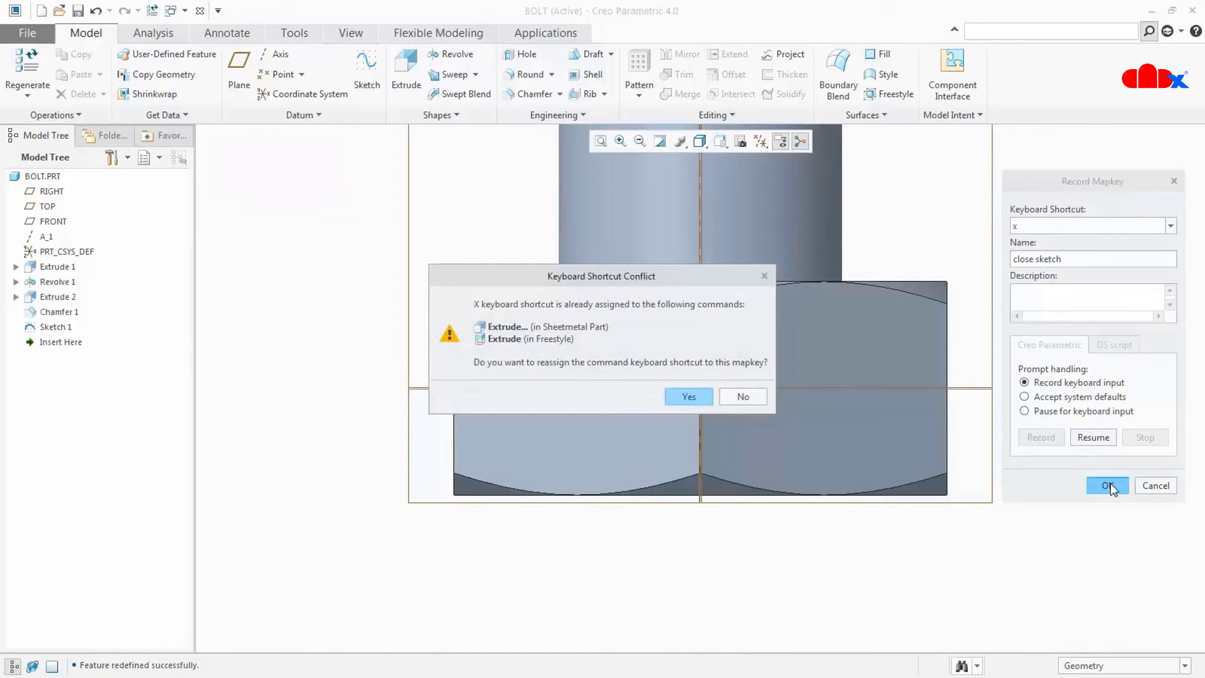
left_click(684, 397)
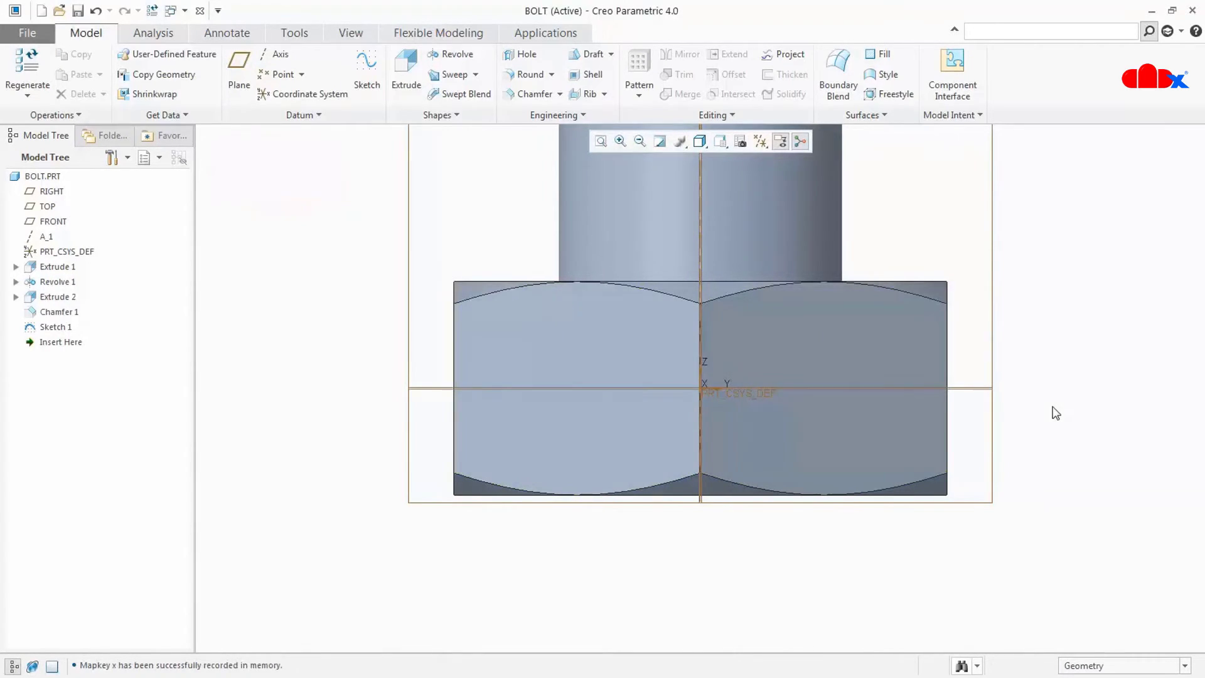
Test mapkeys s and x on Revolve 1, opening its section sketch and closing it again, and clear the selection
left_click(55, 284)
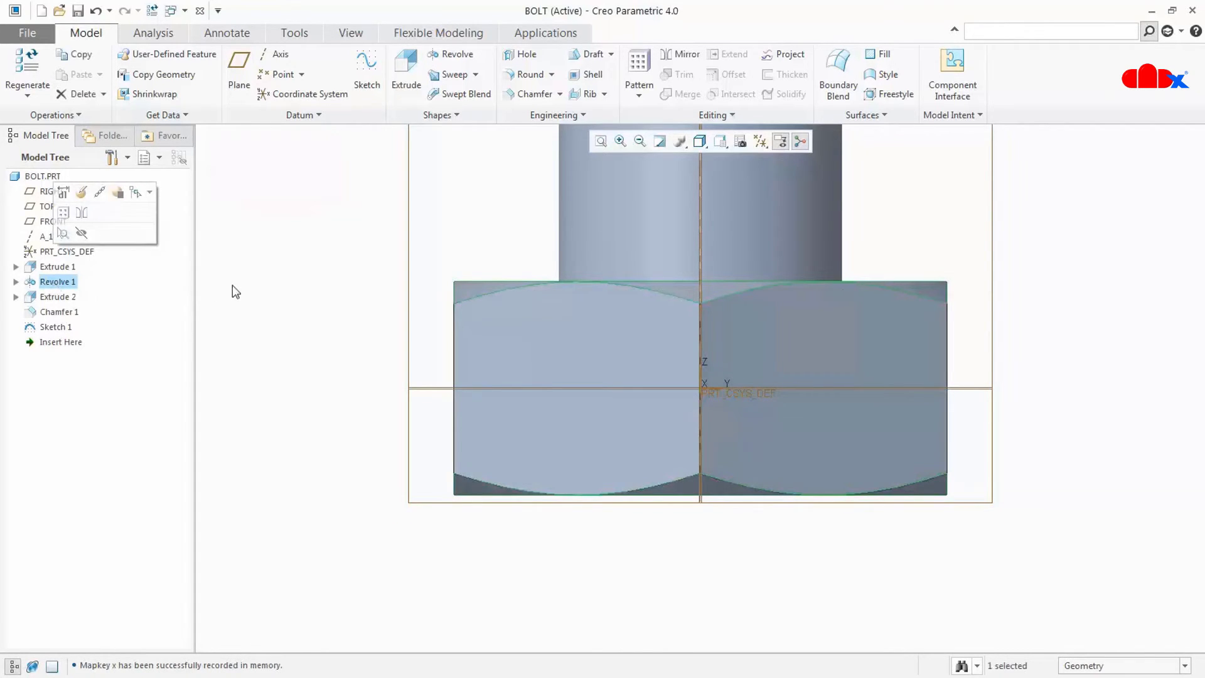
key("x")
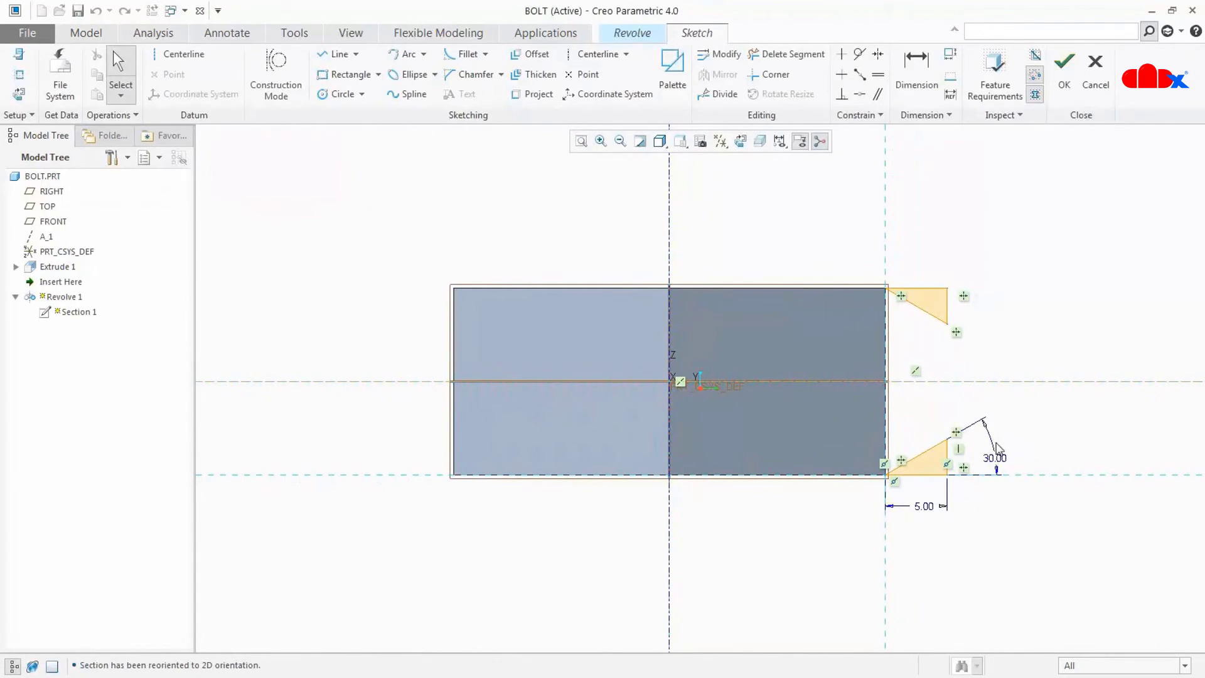
middle_click(1060, 413)
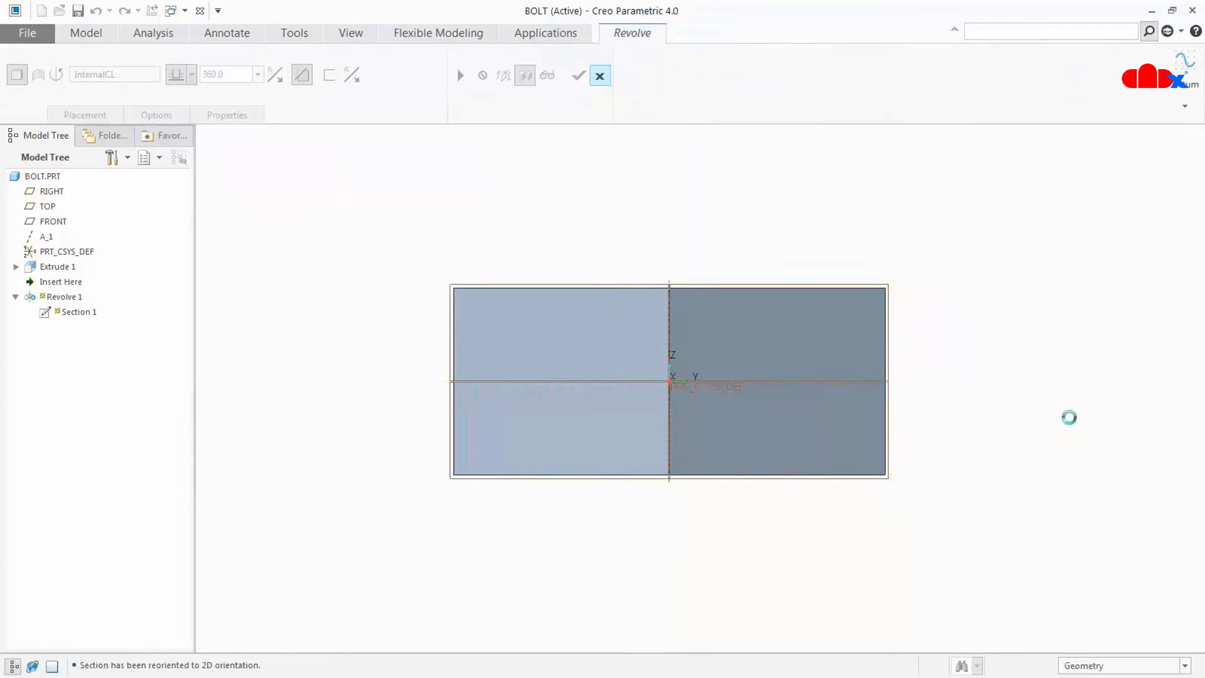
middle_click(1061, 413)
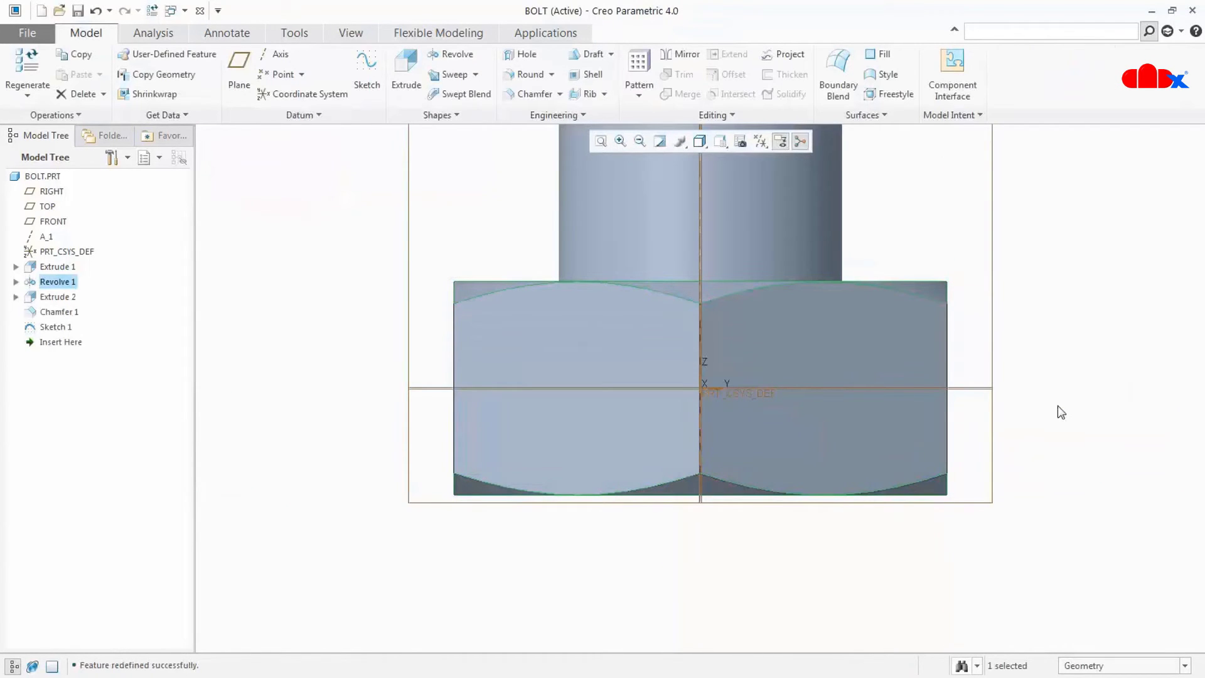
left_click(1061, 413)
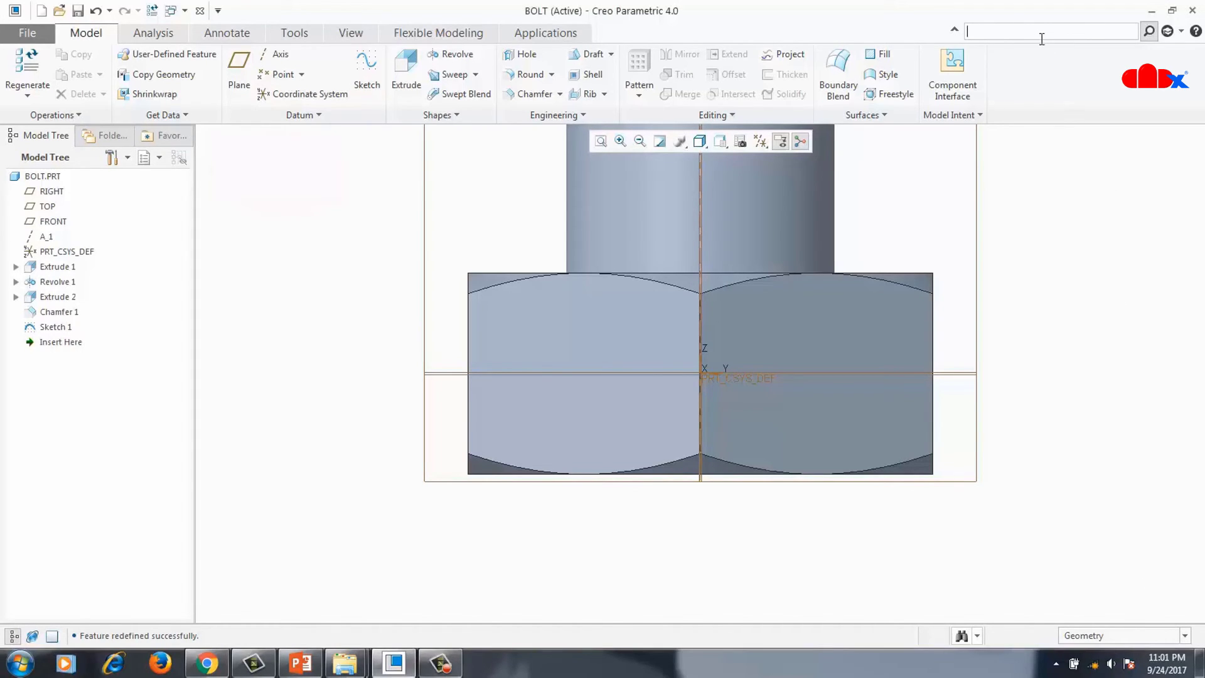
Create a new mapkey with the keyboard shortcut c and the name calculator
type("map")
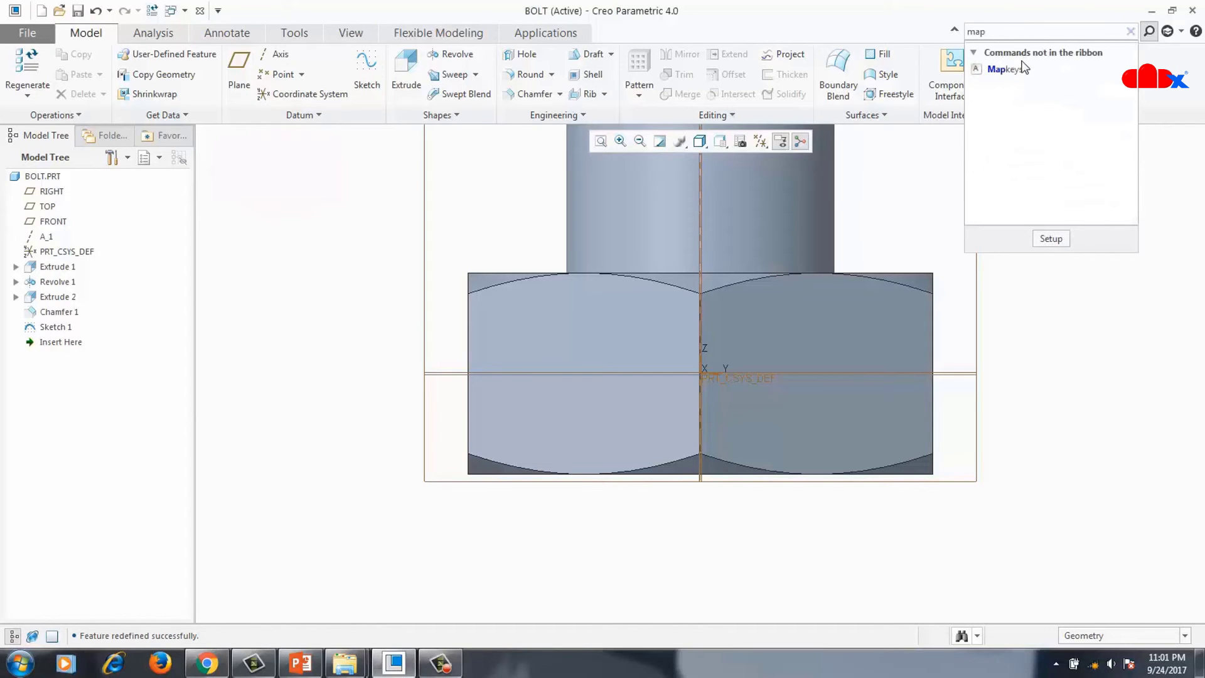
left_click(1017, 69)
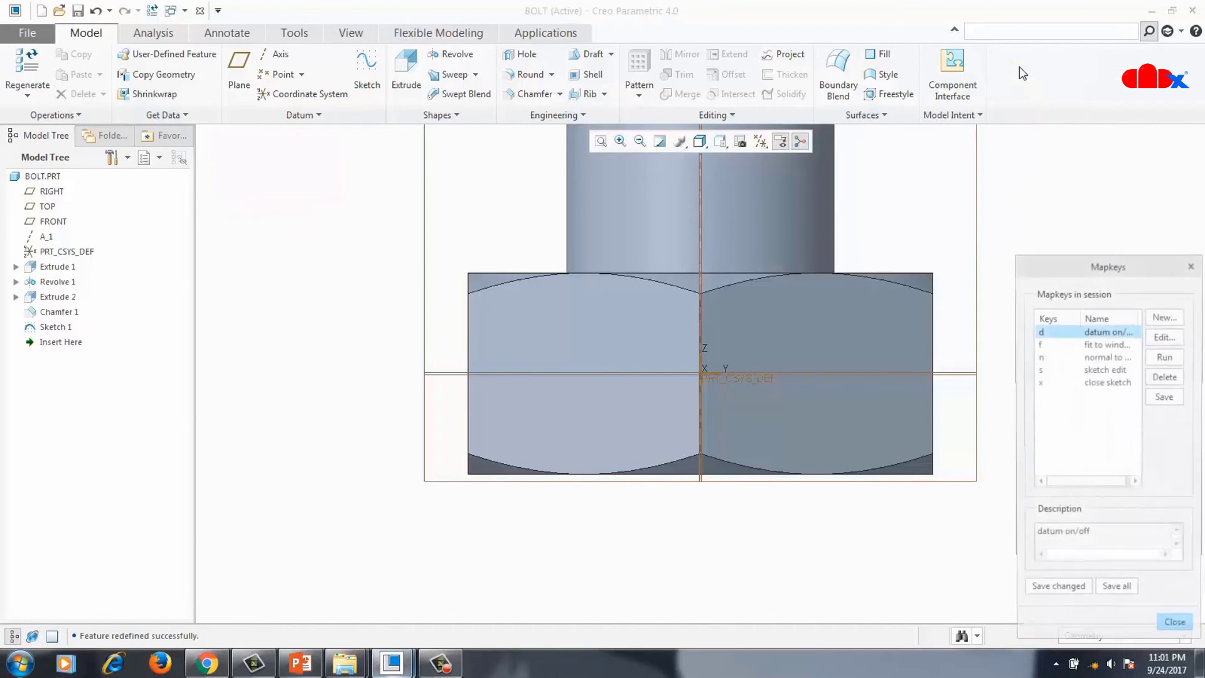
left_click(1165, 315)
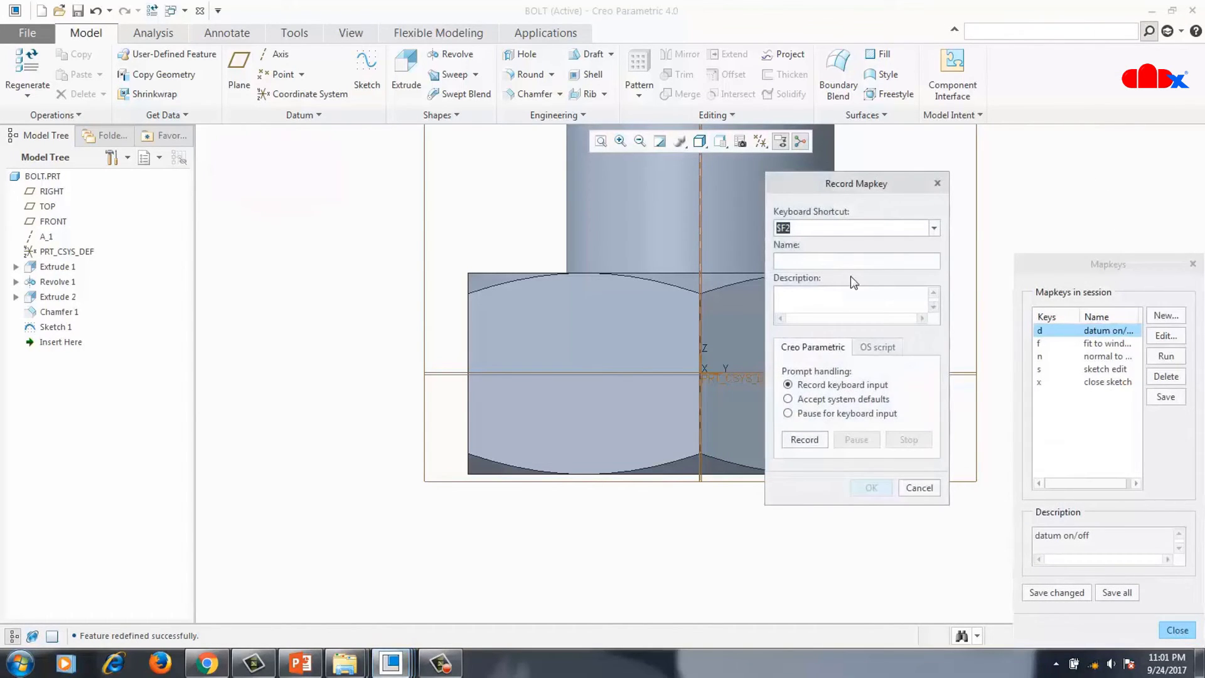
type("c")
left_click(815, 266)
type("calculator")
Find the Windows Calculator program, open its file location from its shortcut properties and copy the system32 folder path
left_click(20, 664)
type("calc")
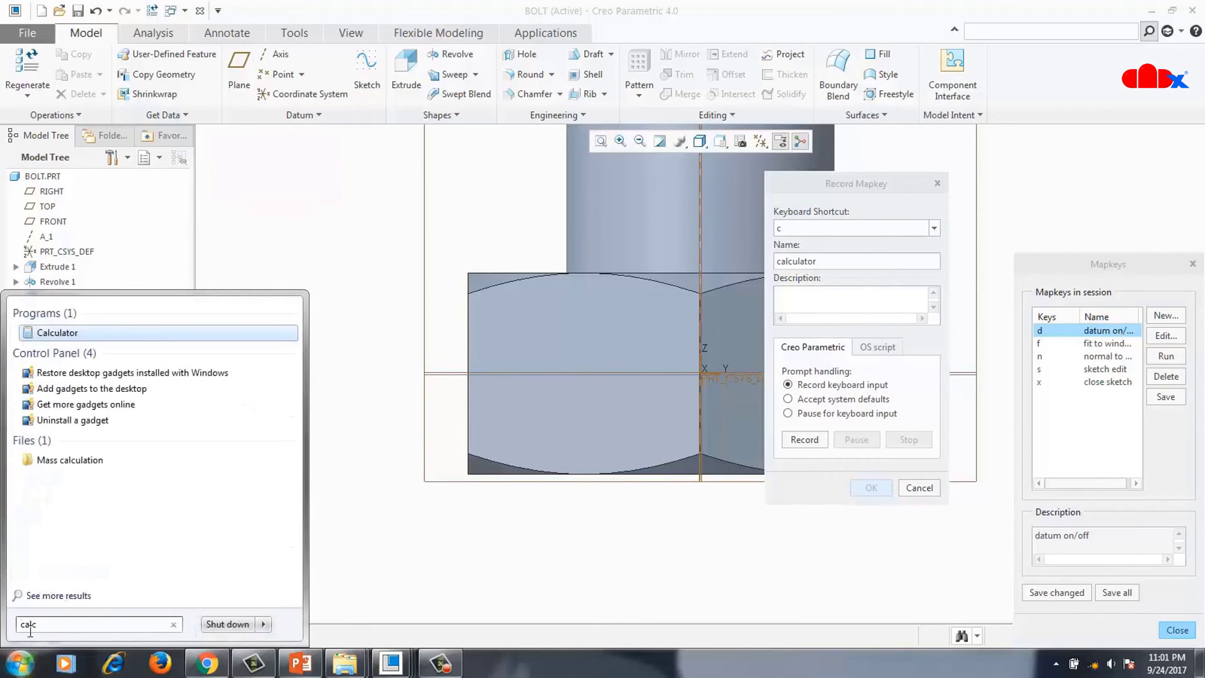
right_click(56, 334)
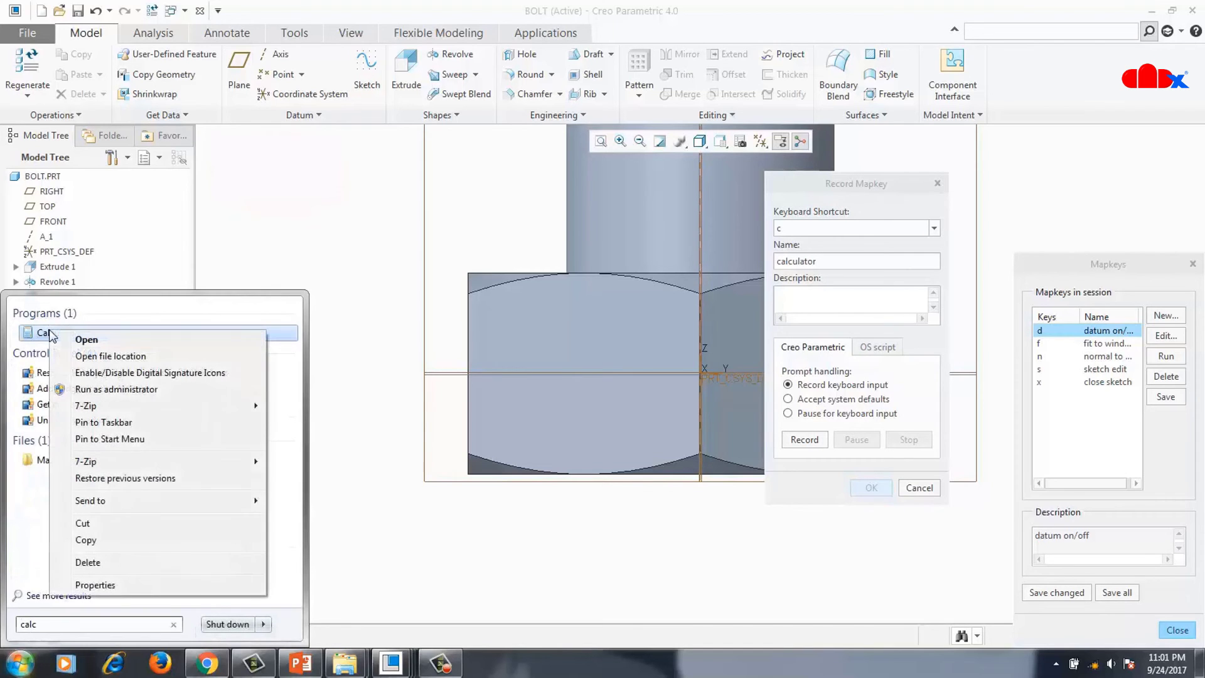
left_click(126, 582)
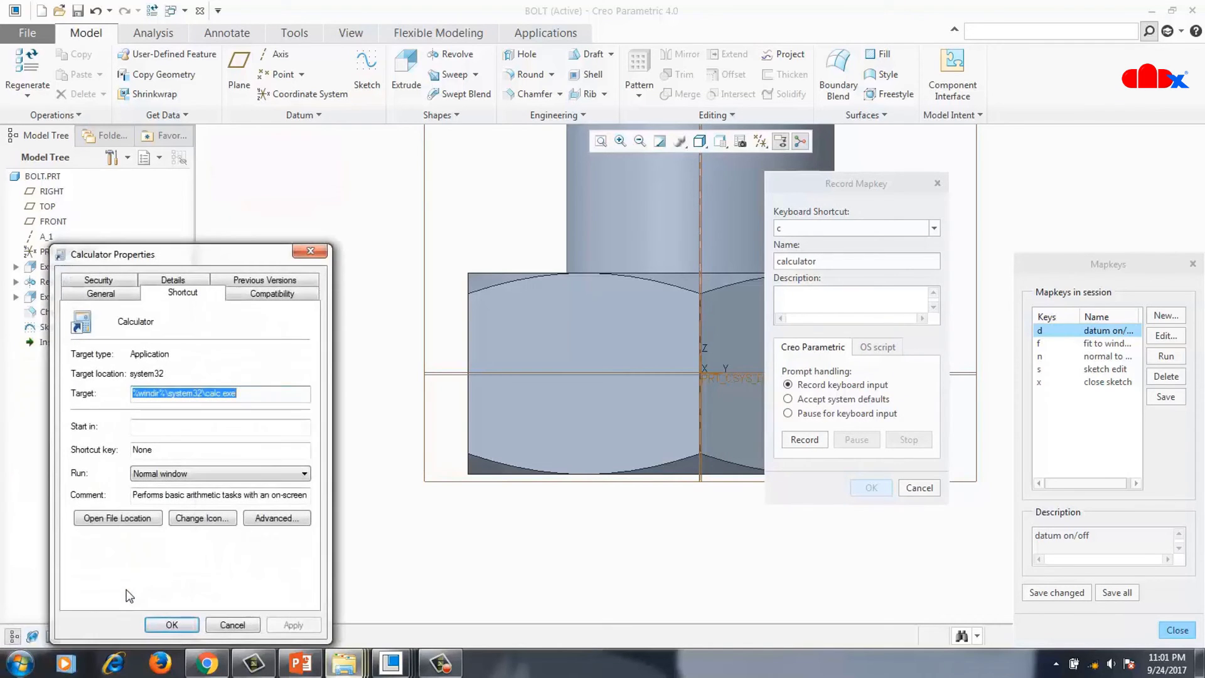
left_click(119, 520)
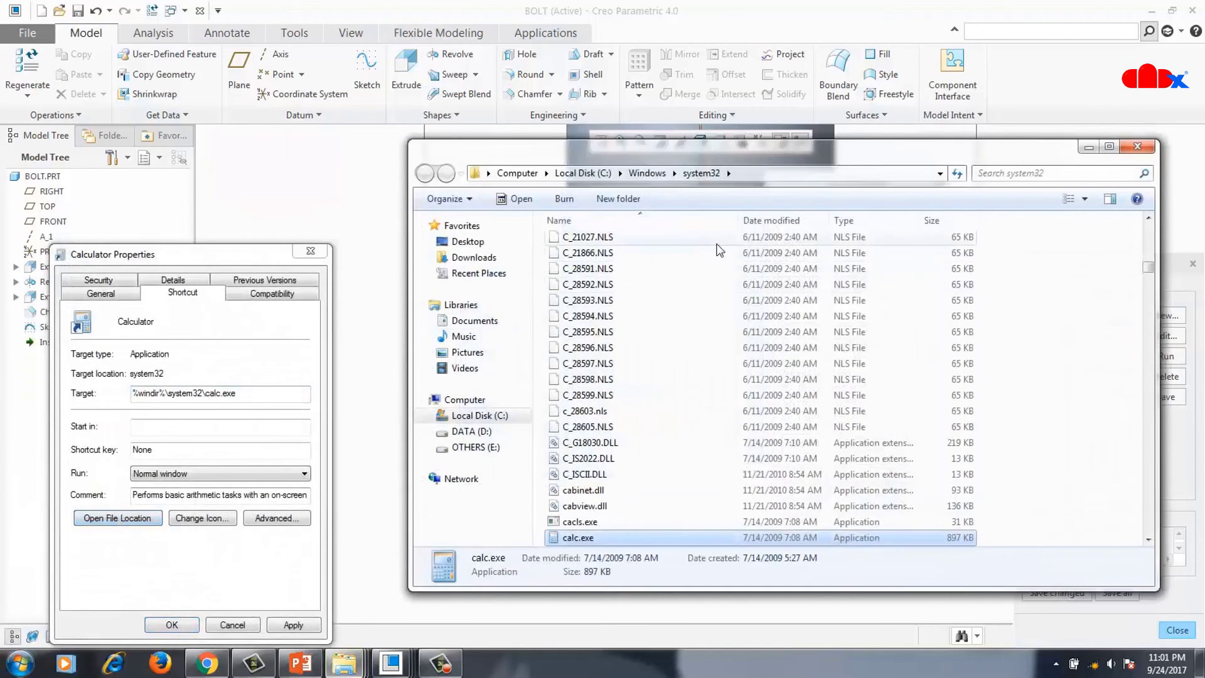
left_click(770, 180)
key("ctrl+c")
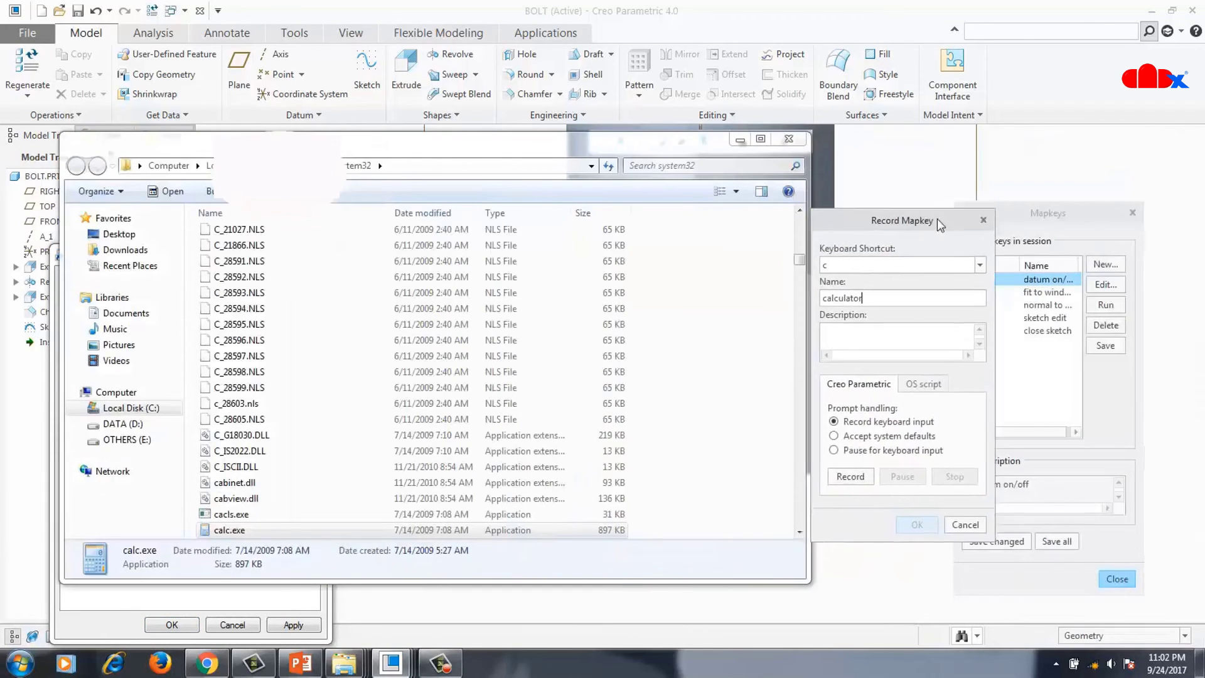
Enter C:\Windows\system32\calc.exe as the OS script of mapkey c, using the copied folder path
left_click_drag(937, 219, 1047, 218)
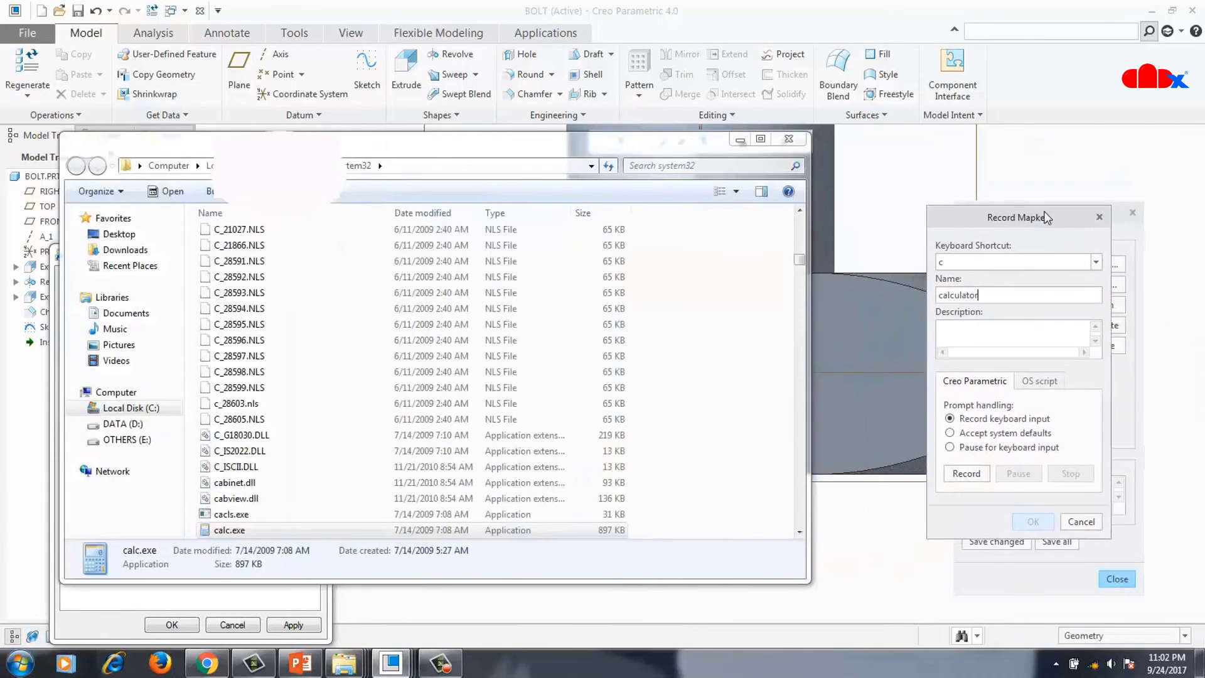
left_click(1041, 381)
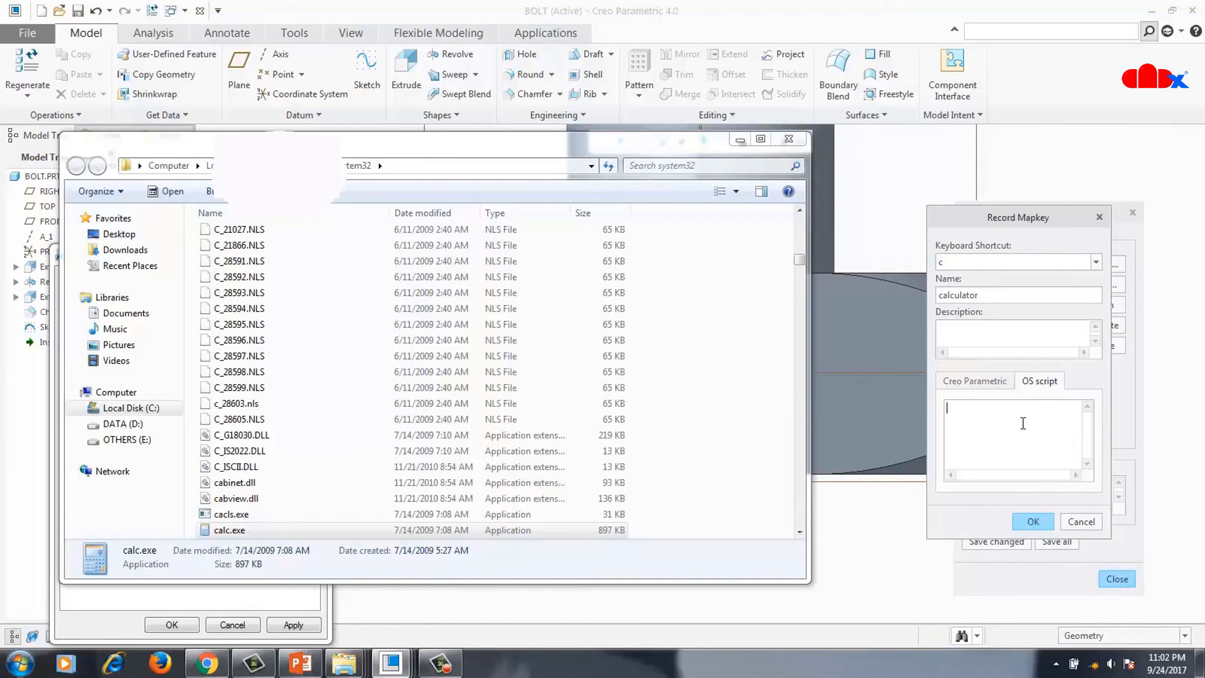
key("ctrl+v")
left_click(237, 532)
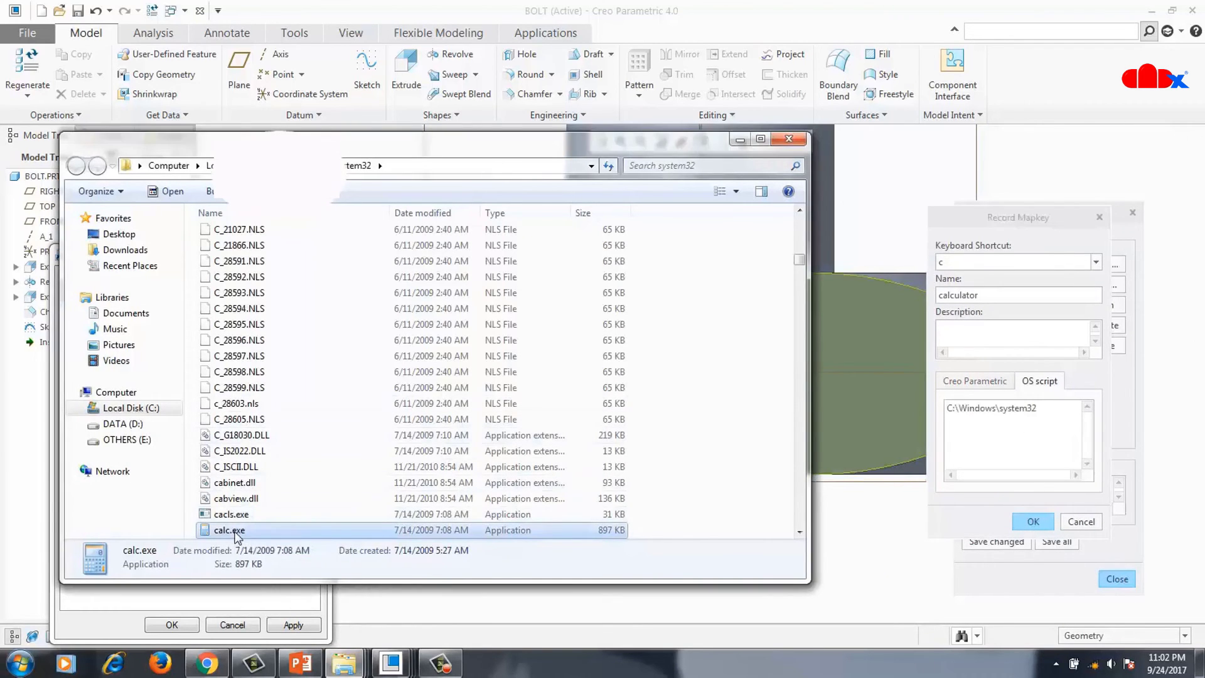
left_click(237, 531)
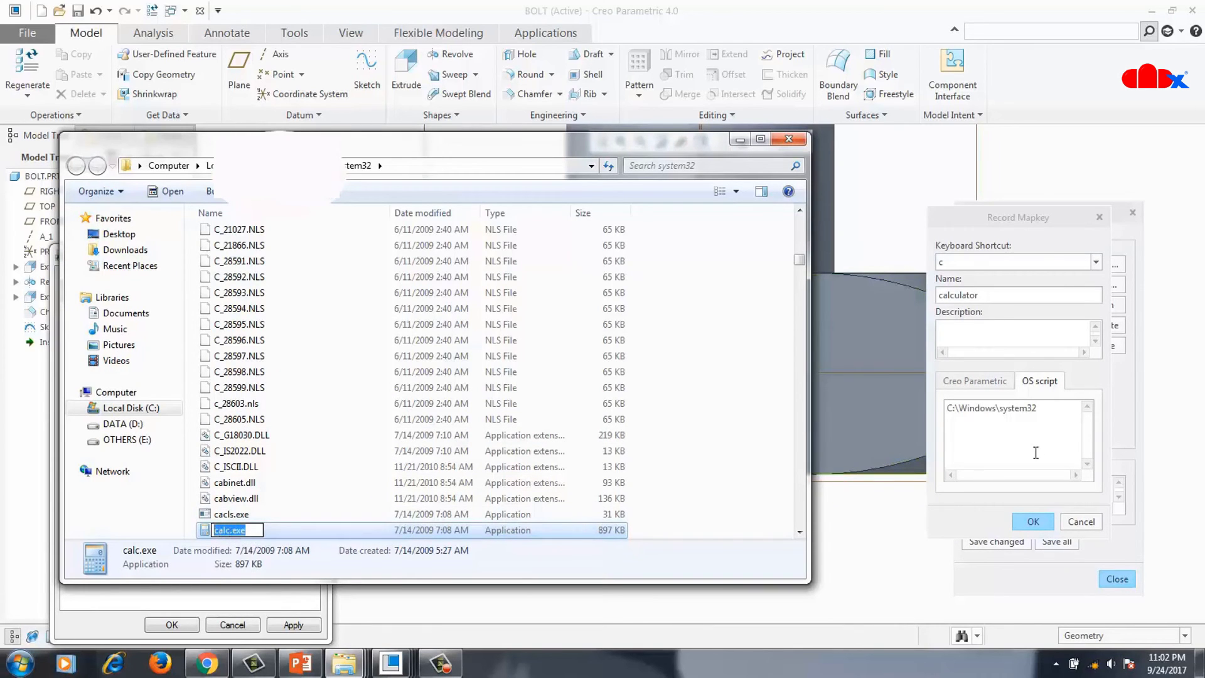
left_click(1060, 415)
type("\\")
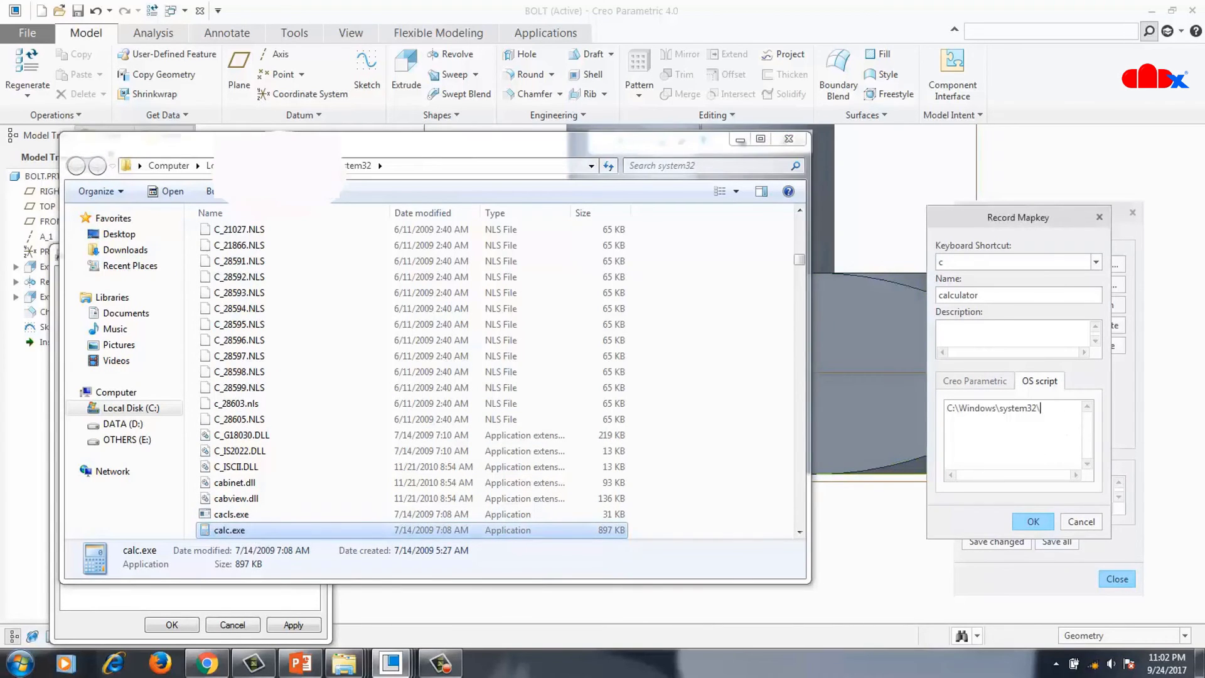
type("calc.exe")
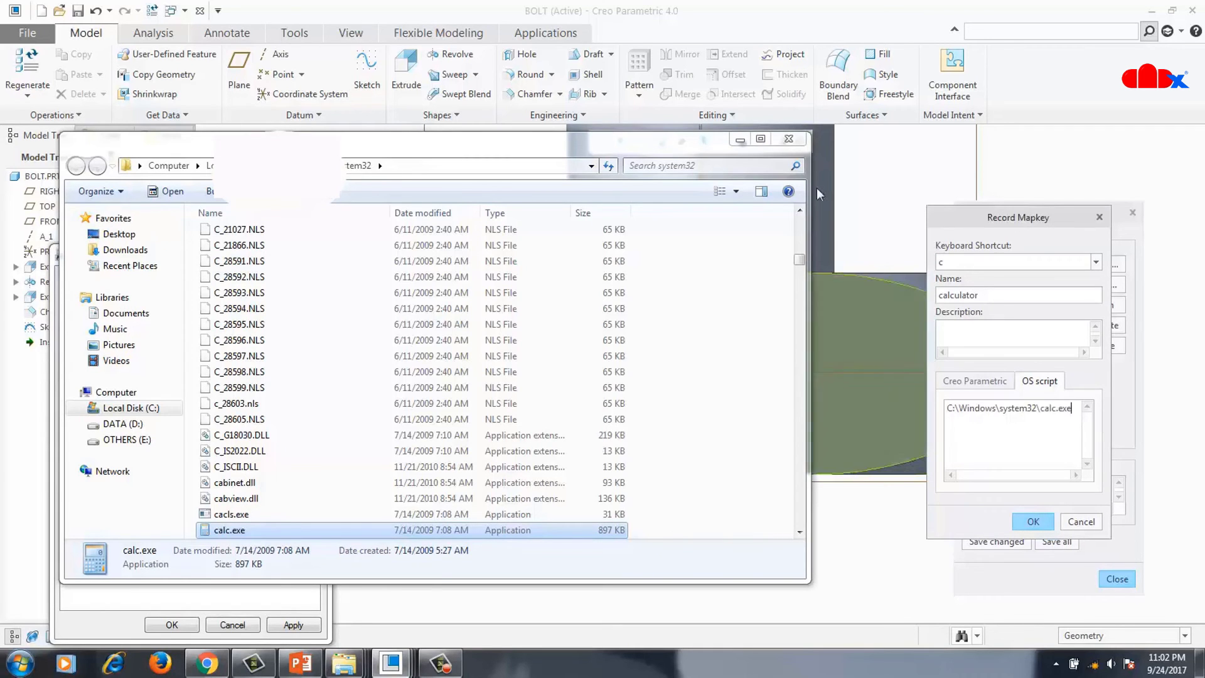
Close the system32 folder and the Calculator properties, accept mapkey c and leave the mapkey list
left_click(789, 138)
left_click(232, 625)
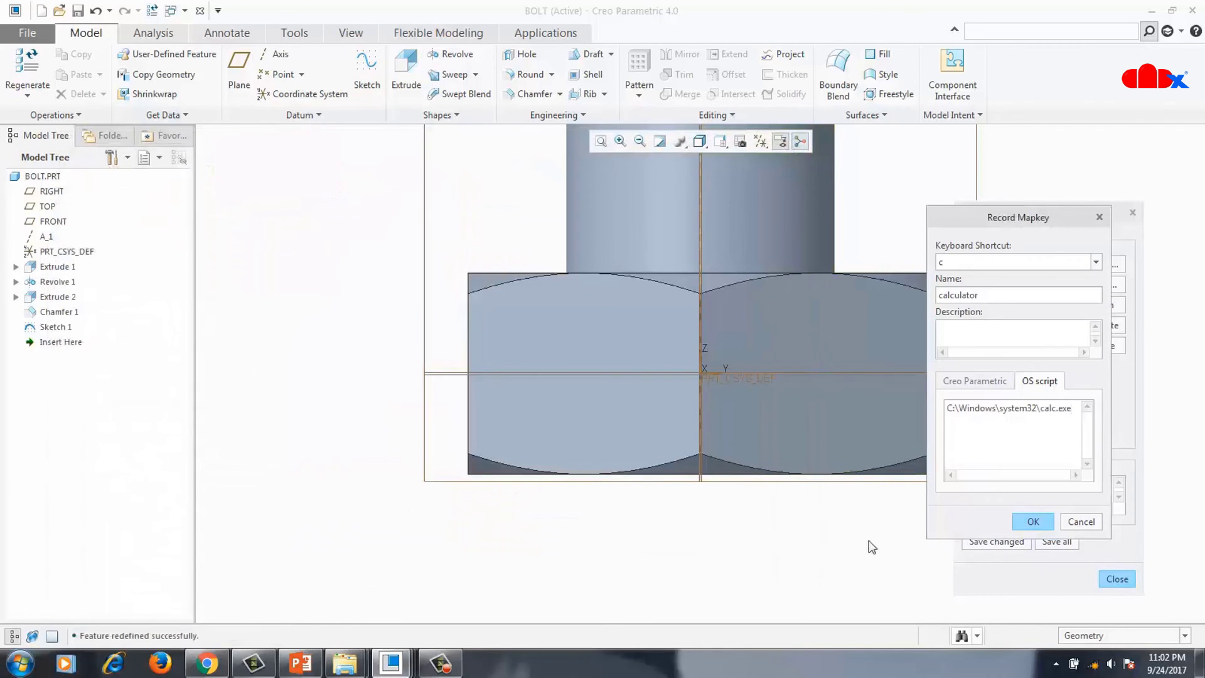
left_click(1042, 521)
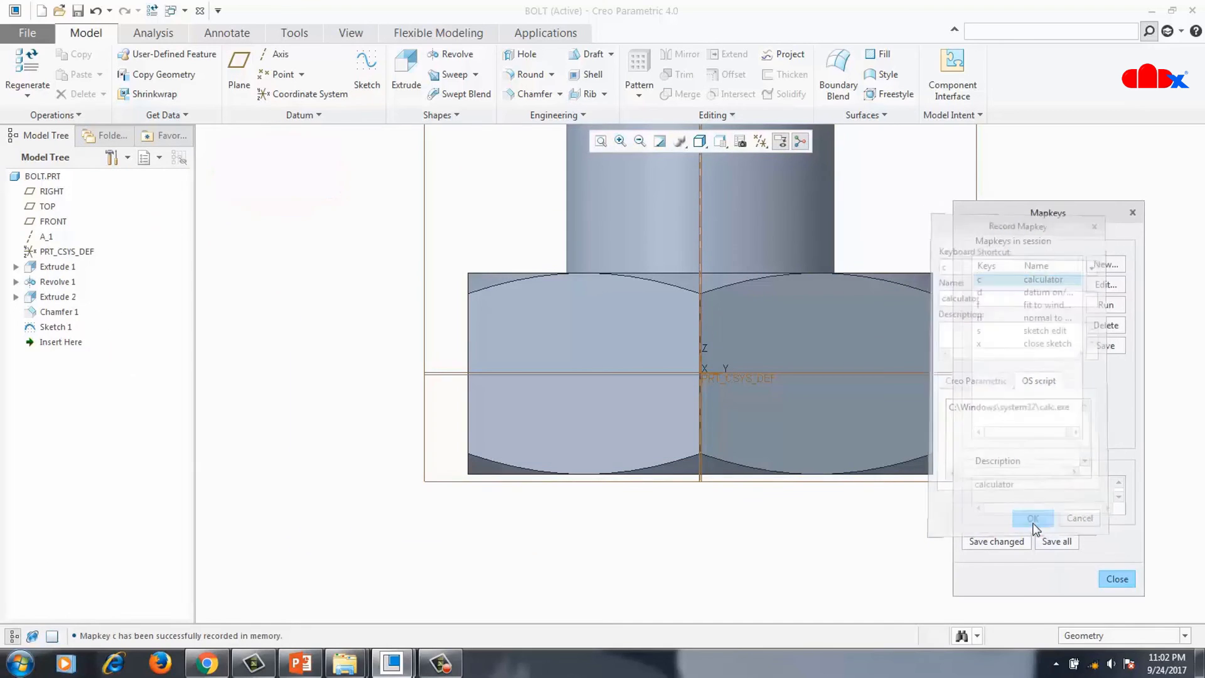
left_click(1116, 579)
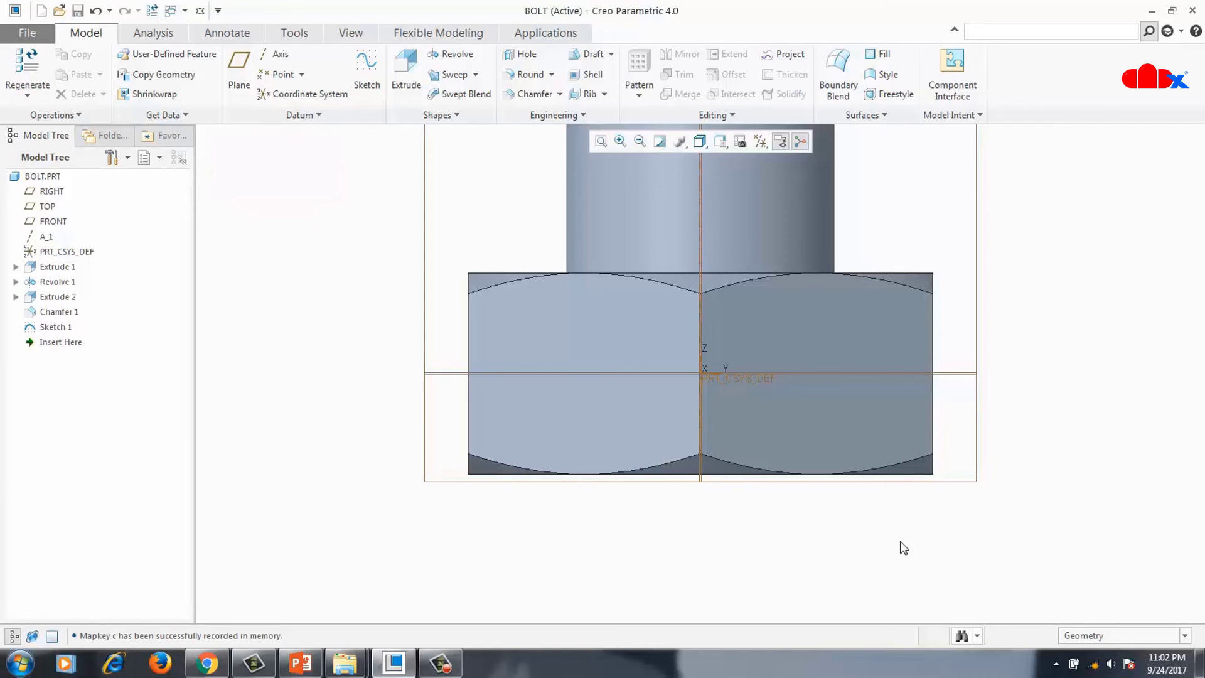
Test mapkey c by launching the Windows Calculator from the model, and close the calculator again
key("c")
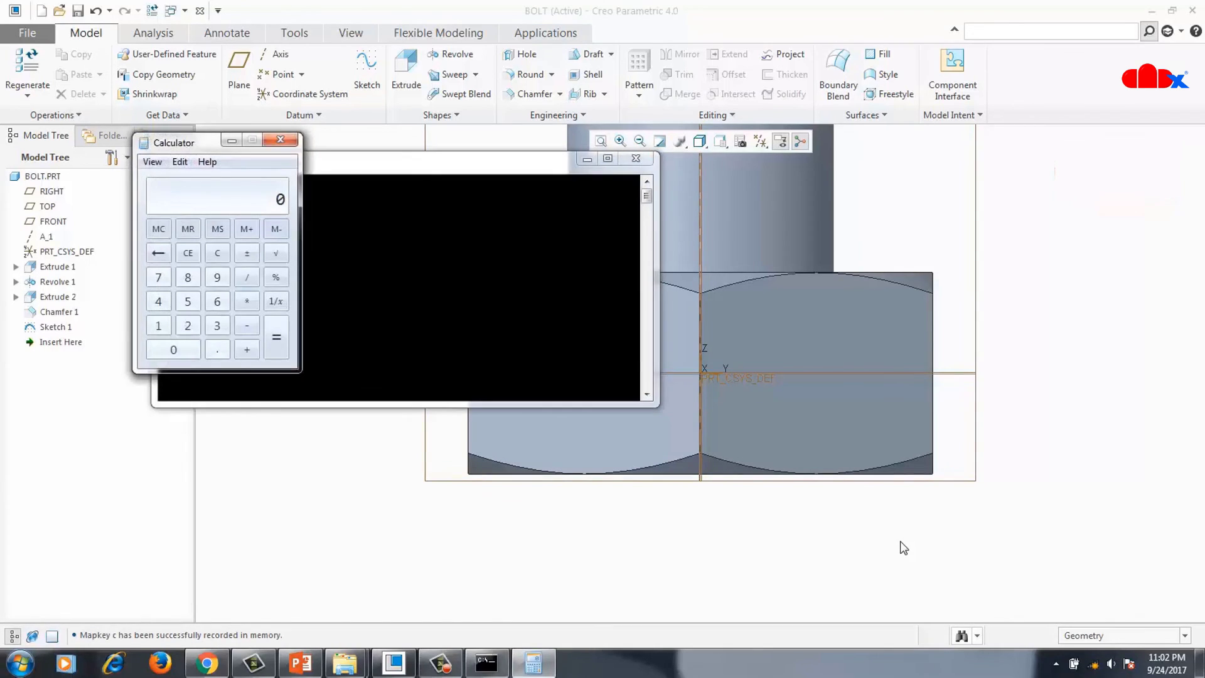
left_click(285, 143)
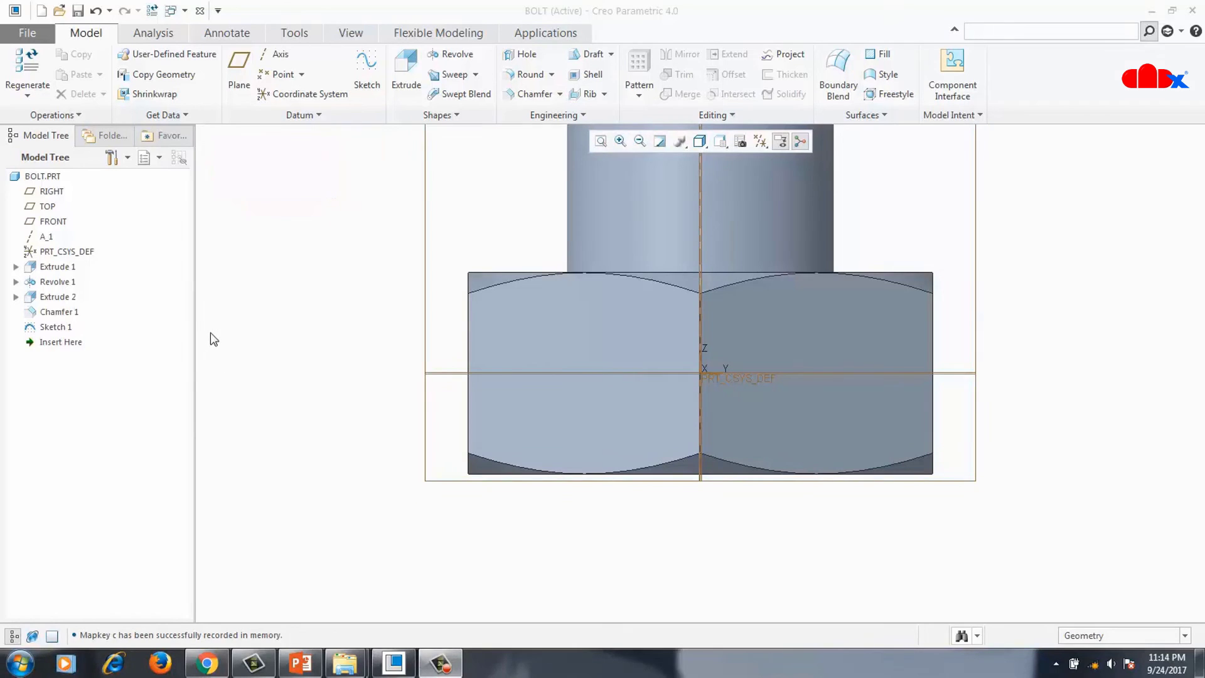
Select the Revolve 1 feature of the bolt
left_click(57, 282)
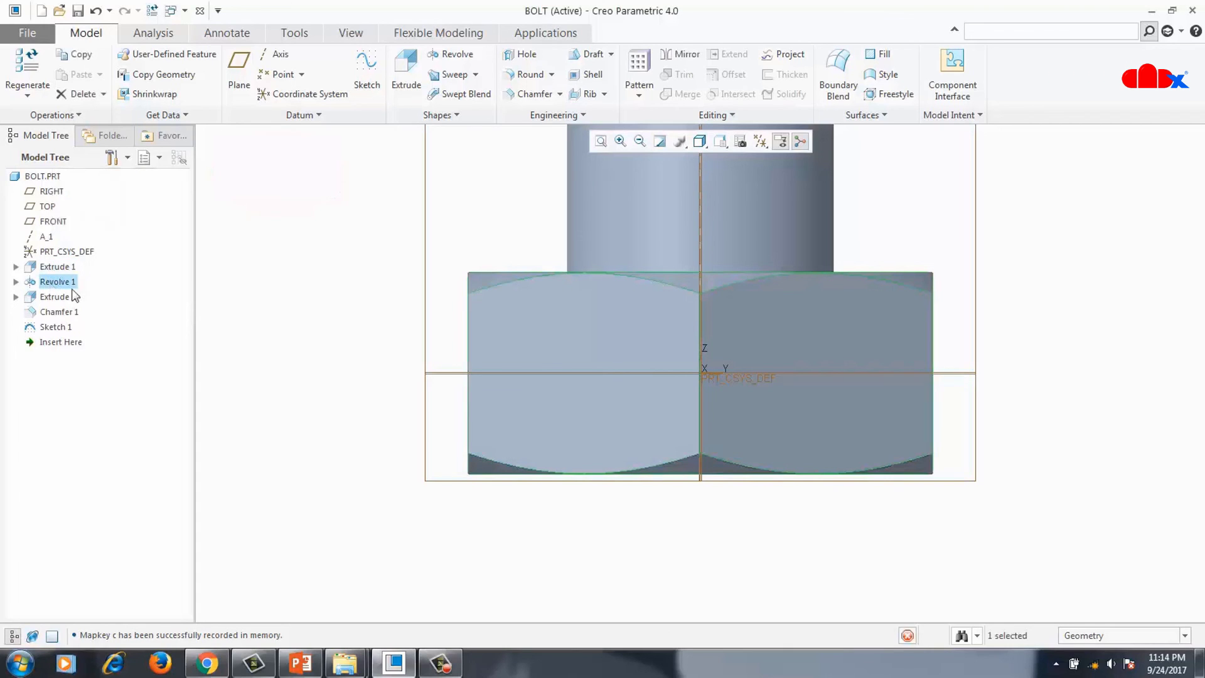